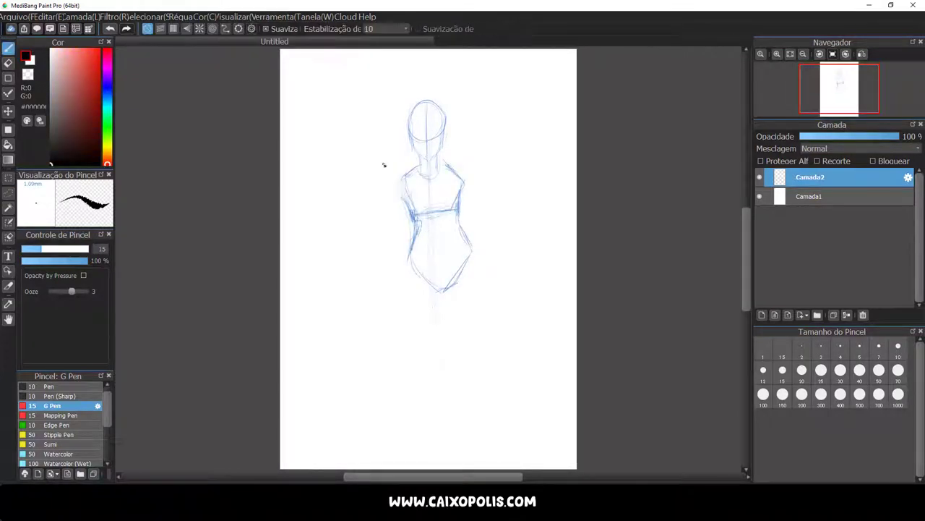
# Rework the hip line of the figure, sample the sketch's blue, and sketch the right-hand thigh below it
pyautogui.moveTo(442, 288); pyautogui.dragTo(412, 254)
pyautogui.keyDown('alt'); pyautogui.click(405, 186); pyautogui.keyUp('alt')
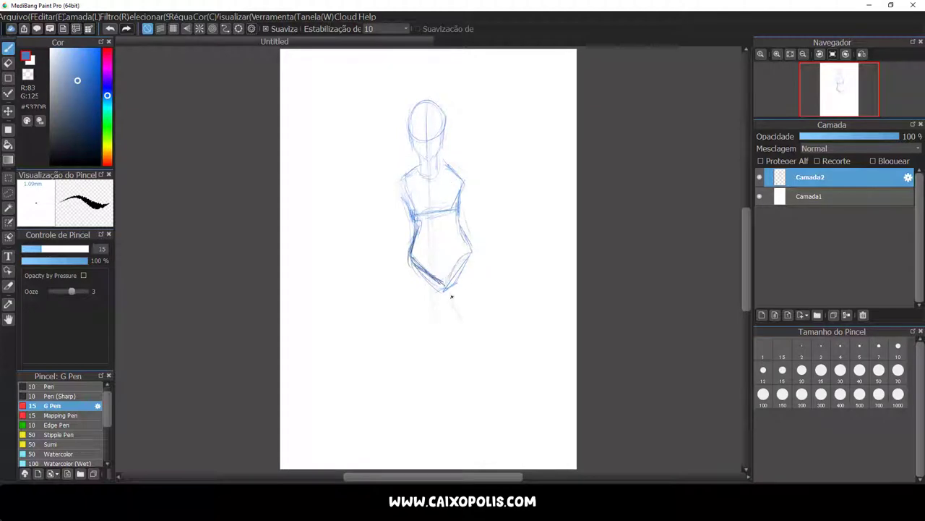
pyautogui.moveTo(452, 295)
pyautogui.mouseDown()
pyautogui.moveTo(485, 333)
pyautogui.moveTo(483, 285)
pyautogui.mouseUp()
# Rotate the whole body sketch slightly clockwise with Transform
pyautogui.hotkey('ctrl', 't')
pyautogui.moveTo(478, 252); pyautogui.dragTo(479, 217)
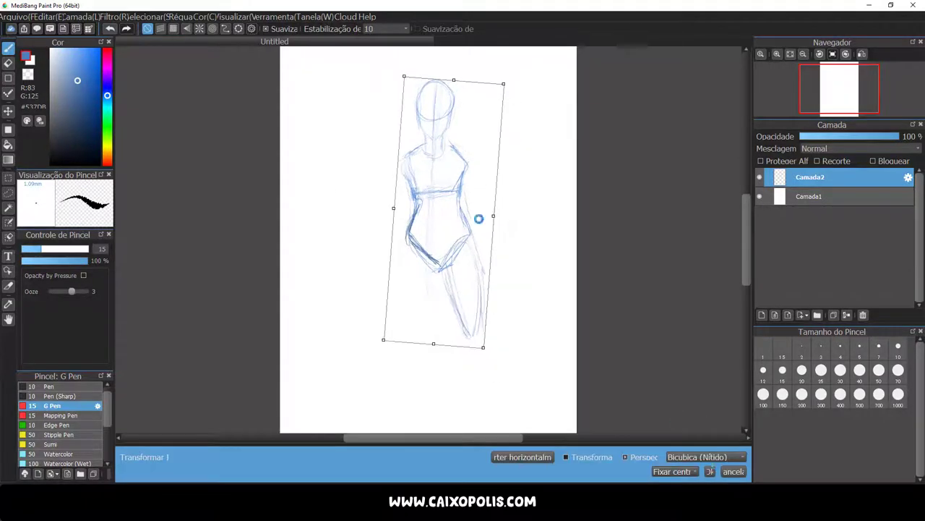
pyautogui.press('Return')
# Sketch the left-hand thigh, then rough in both arms with round shoulder and elbow joints
pyautogui.moveTo(406, 289); pyautogui.dragTo(420, 330)
pyautogui.moveTo(441, 293); pyautogui.dragTo(434, 363)
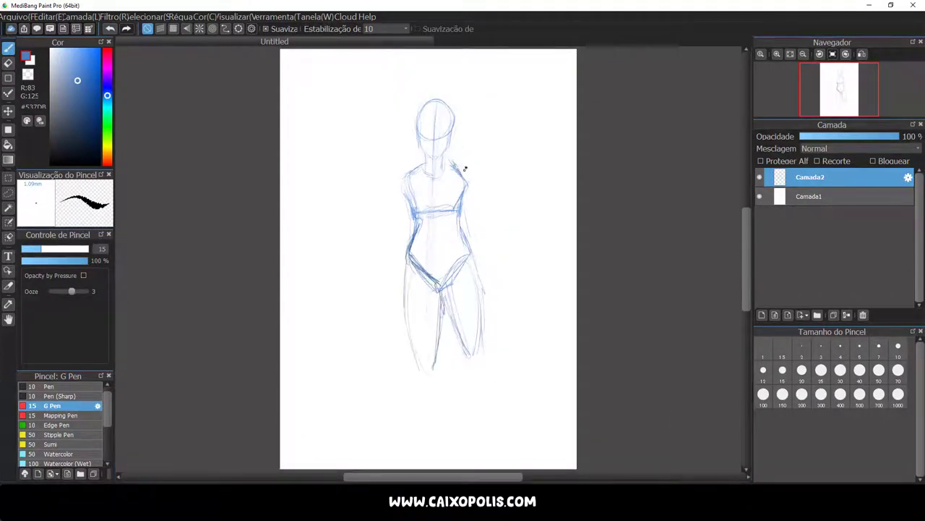
pyautogui.moveTo(477, 201); pyautogui.dragTo(511, 254)
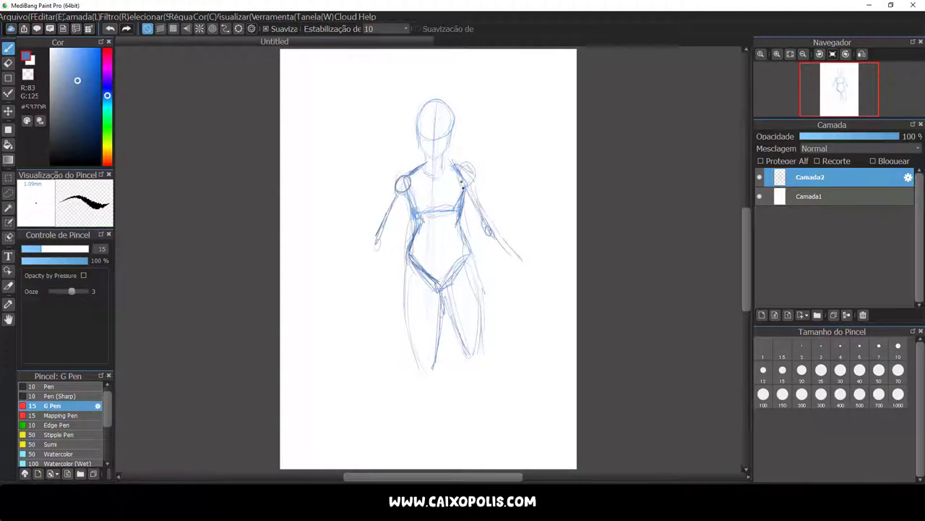
# Lasso the lower body from the waist down and move it lower to lengthen the torso
pyautogui.press('l')
pyautogui.moveTo(383, 253); pyautogui.dragTo(387, 249)
pyautogui.hotkey('ctrl', 't')
pyautogui.moveTo(463, 263); pyautogui.dragTo(467, 283)
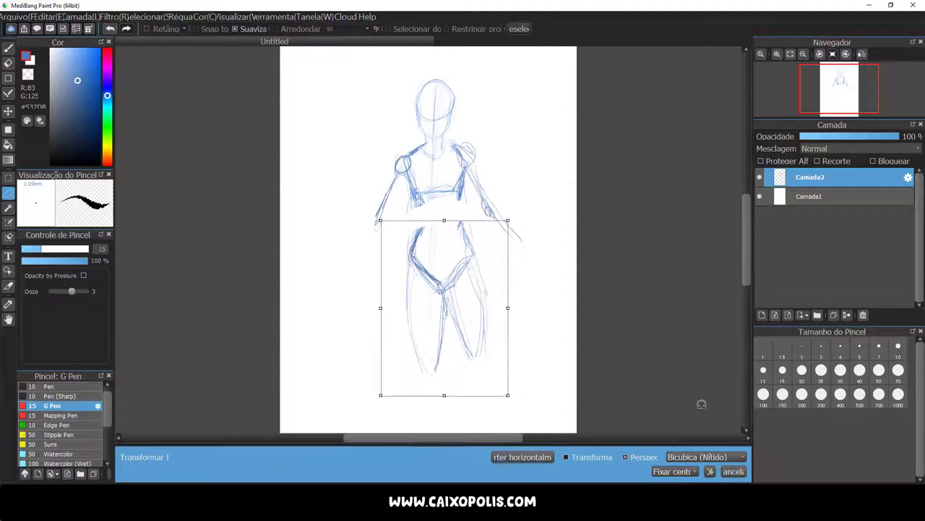
pyautogui.press('Return')
# Reconnect both sides of the waist across the gap and sketch the bust contours with the G Pen
pyautogui.press('p')
pyautogui.moveTo(419, 203); pyautogui.dragTo(411, 258)
pyautogui.moveTo(463, 201)
pyautogui.mouseDown()
pyautogui.moveTo(414, 228)
pyautogui.moveTo(460, 251)
pyautogui.mouseUp()
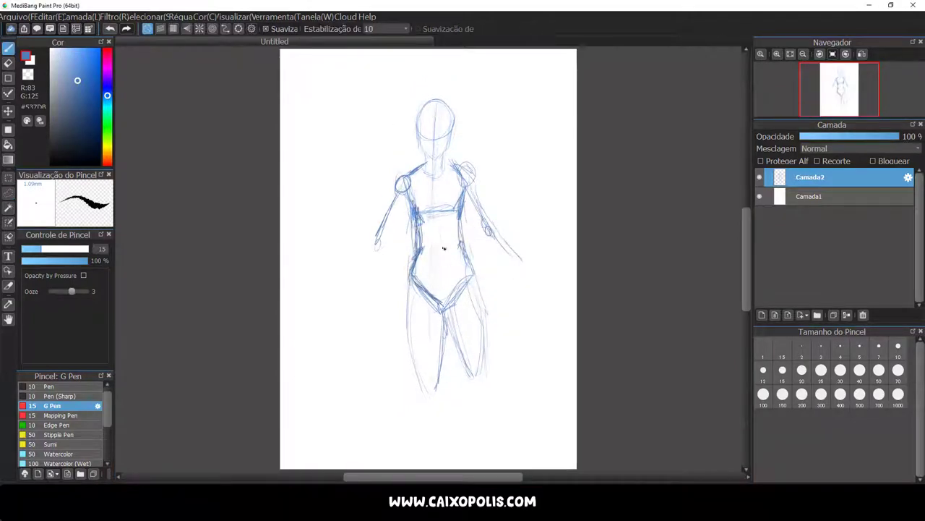
pyautogui.moveTo(419, 191)
pyautogui.mouseDown()
pyautogui.moveTo(411, 223)
pyautogui.moveTo(429, 229)
pyautogui.mouseUp()
pyautogui.moveTo(442, 189); pyautogui.dragTo(471, 221)
pyautogui.moveTo(383, 247)
pyautogui.mouseDown()
pyautogui.moveTo(368, 298)
pyautogui.moveTo(380, 332)
pyautogui.moveTo(383, 306)
pyautogui.mouseUp()
pyautogui.moveTo(405, 215); pyautogui.dragTo(394, 248)
pyautogui.press('e')
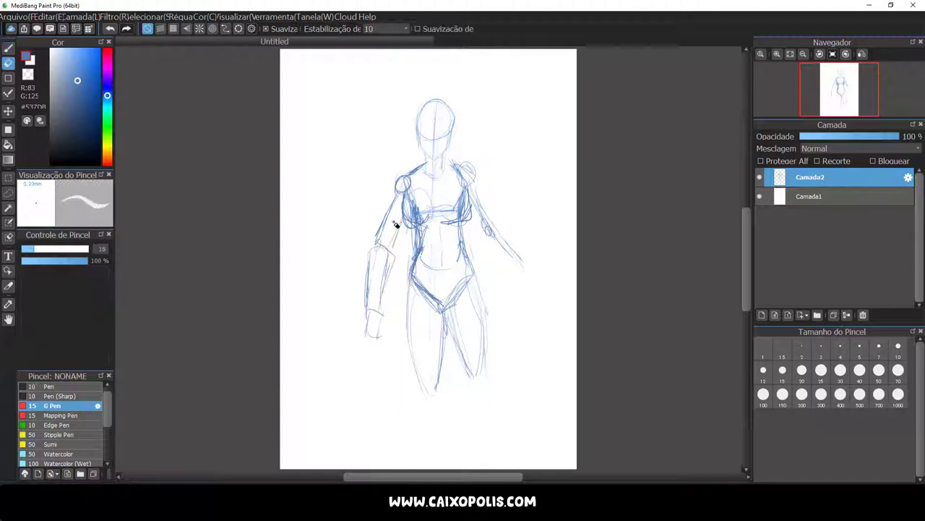
pyautogui.moveTo(372, 325); pyautogui.dragTo(384, 306)
pyautogui.moveTo(408, 210); pyautogui.dragTo(385, 264)
# Redraw the left-hand arm with a short forearm and a hand hanging beside the hip
pyautogui.press('b')
pyautogui.moveTo(394, 191)
pyautogui.mouseDown()
pyautogui.moveTo(382, 224)
pyautogui.moveTo(396, 181)
pyautogui.moveTo(381, 283)
pyautogui.mouseUp()
pyautogui.moveTo(391, 241); pyautogui.dragTo(395, 302)
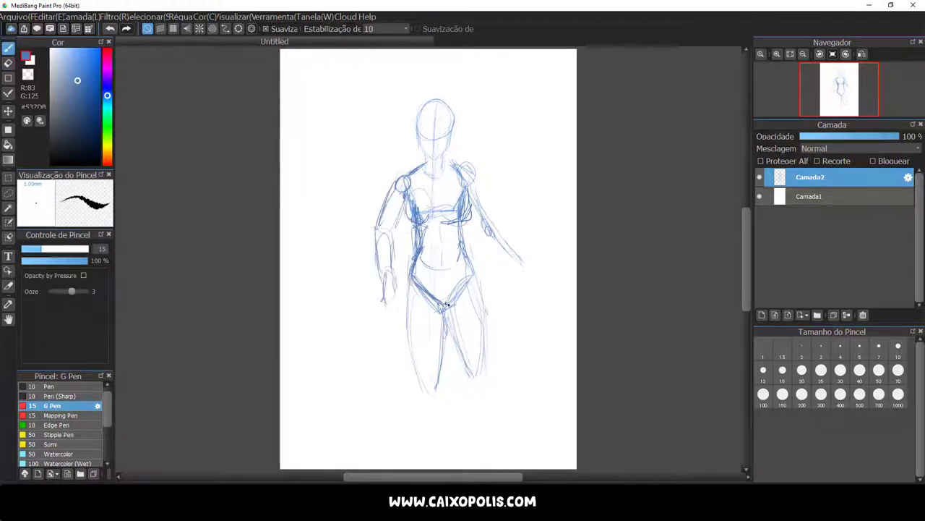
# Sketch the right-hand forearm with an outstretched hand, and add a rounded knee to the leg on that side
pyautogui.moveTo(505, 229); pyautogui.dragTo(533, 267)
pyautogui.moveTo(527, 266); pyautogui.dragTo(474, 384)
pyautogui.moveTo(462, 325); pyautogui.dragTo(455, 354)
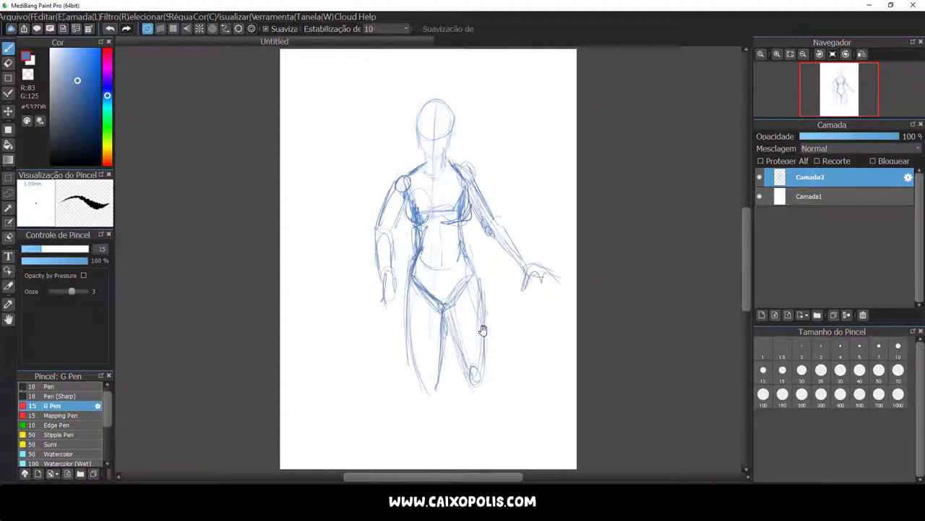
# Scale the whole figure down and move it up to leave room for the lower legs
pyautogui.hotkey('ctrl', 't')
pyautogui.moveTo(549, 111)
pyautogui.mouseDown()
pyautogui.moveTo(535, 371)
pyautogui.moveTo(513, 329)
pyautogui.mouseUp()
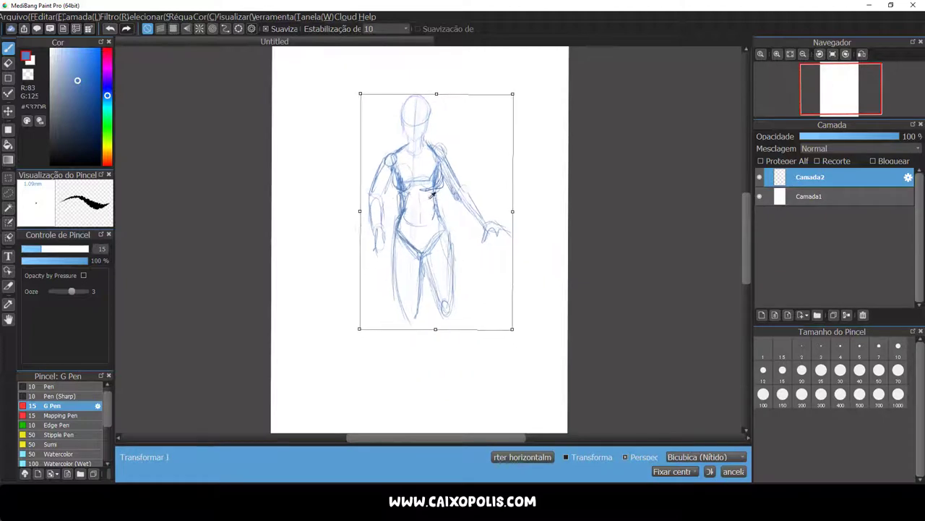
pyautogui.moveTo(432, 195); pyautogui.dragTo(539, 326)
pyautogui.press('Return')
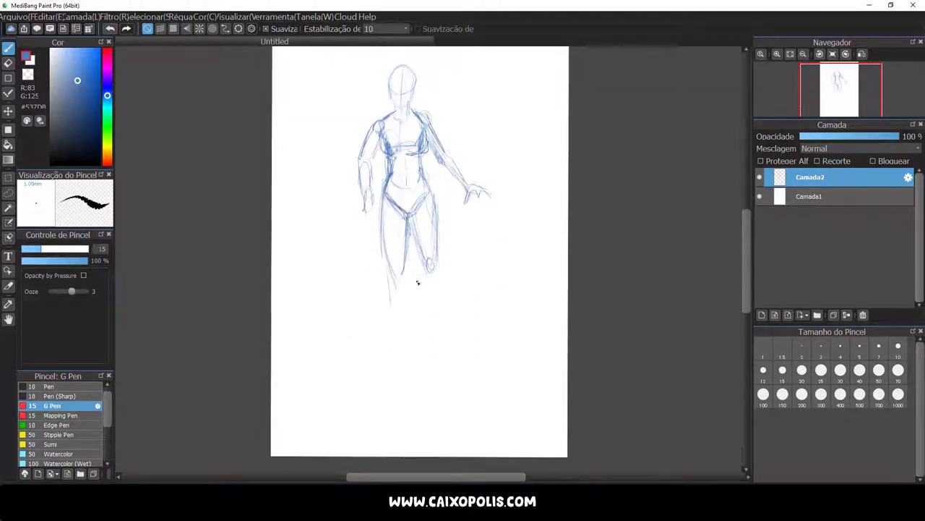
# Sketch both lower legs and feet, and reinforce the inner thigh contour
pyautogui.moveTo(433, 249); pyautogui.dragTo(449, 347)
pyautogui.moveTo(391, 217); pyautogui.dragTo(407, 378)
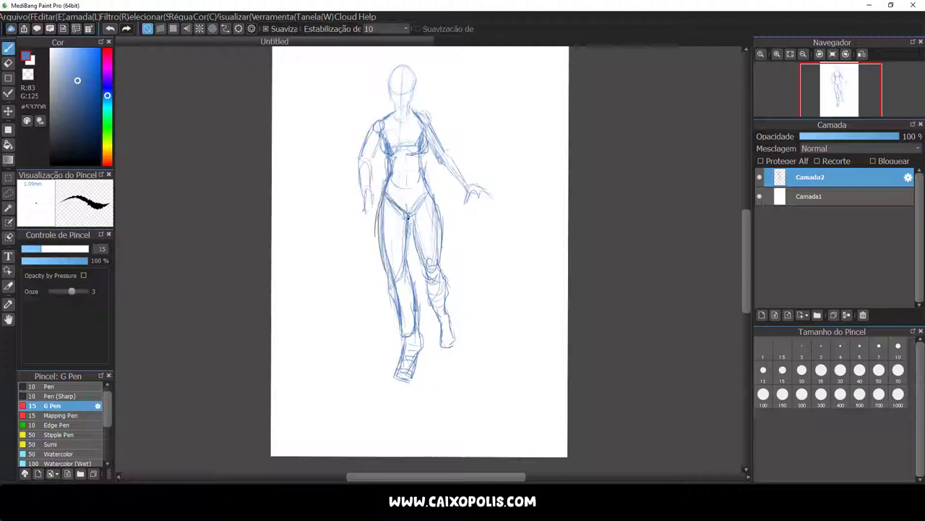
pyautogui.moveTo(408, 215); pyautogui.dragTo(409, 268)
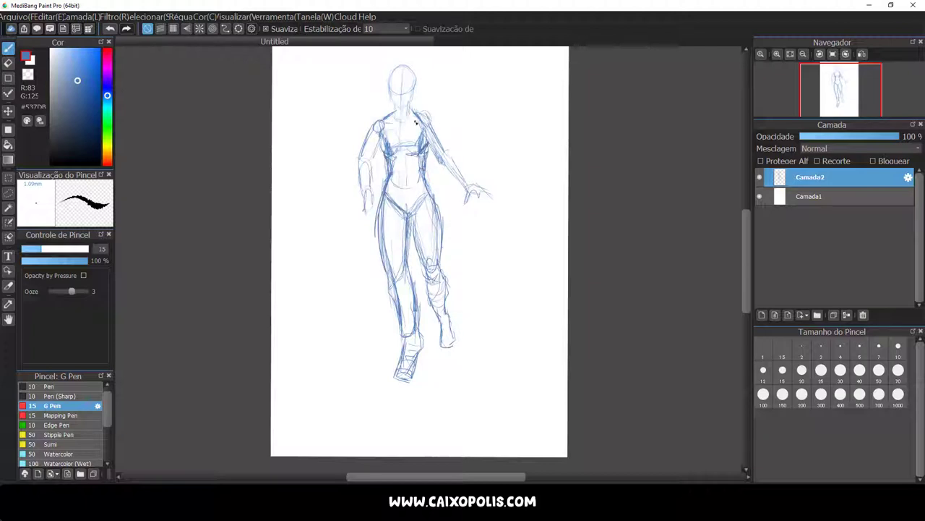
# Redraw both arms from shoulder to hand, holding them further from the body, and rework the right-hand shoulder
pyautogui.moveTo(373, 125); pyautogui.dragTo(359, 161)
pyautogui.moveTo(367, 169); pyautogui.dragTo(380, 145)
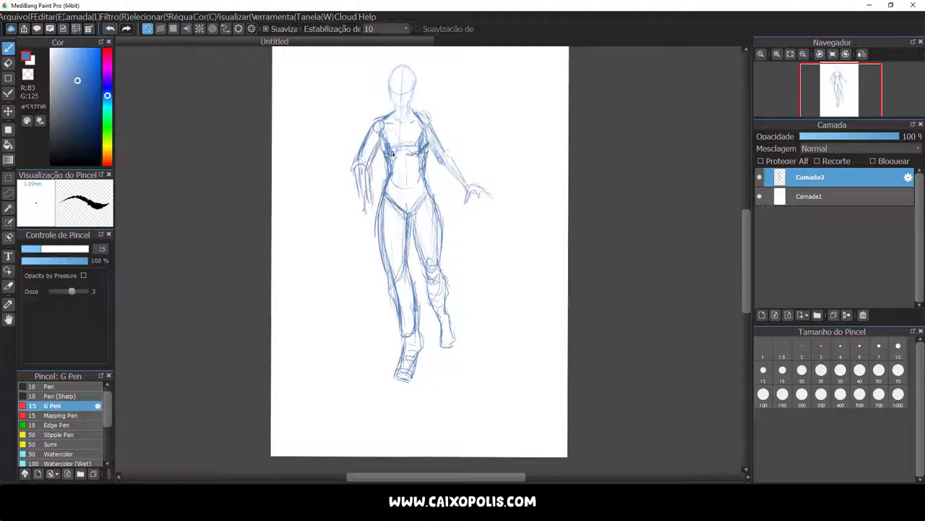
pyautogui.moveTo(359, 181)
pyautogui.mouseDown()
pyautogui.moveTo(367, 155)
pyautogui.moveTo(357, 156)
pyautogui.moveTo(350, 226)
pyautogui.moveTo(361, 224)
pyautogui.mouseUp()
pyautogui.moveTo(383, 121)
pyautogui.mouseDown()
pyautogui.moveTo(388, 154)
pyautogui.moveTo(351, 207)
pyautogui.mouseUp()
pyautogui.moveTo(433, 116)
pyautogui.mouseDown()
pyautogui.moveTo(438, 154)
pyautogui.moveTo(448, 149)
pyautogui.moveTo(483, 213)
pyautogui.mouseUp()
pyautogui.scroll(1, 458, 150)
pyautogui.moveTo(420, 109)
pyautogui.mouseDown()
pyautogui.moveTo(407, 145)
pyautogui.moveTo(432, 145)
pyautogui.mouseUp()
# Lasso the head and adjust it with Transform
pyautogui.press('l')
pyautogui.hotkey('ctrl', 't')
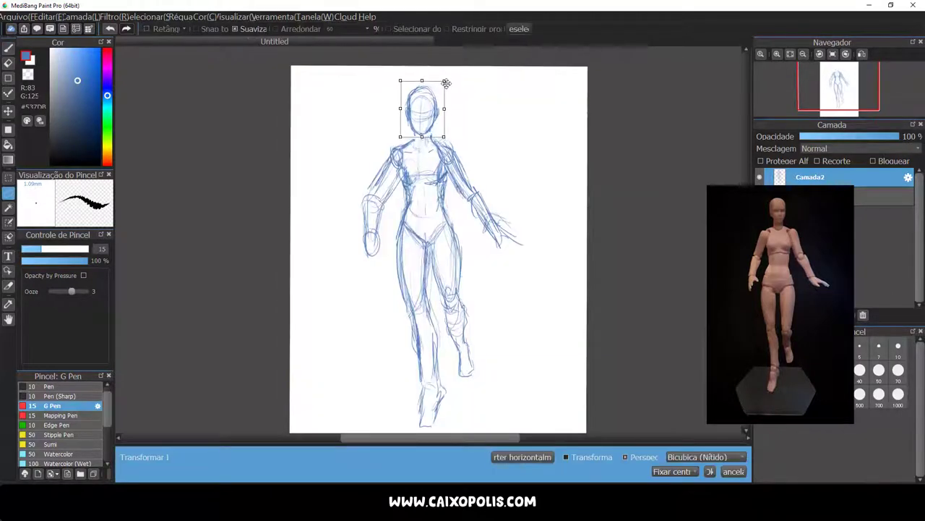
pyautogui.press('Return')
# Redraw the neck and the right-hand shoulder contour with the G Pen
pyautogui.scroll(1, 446, 109)
pyautogui.press('b')
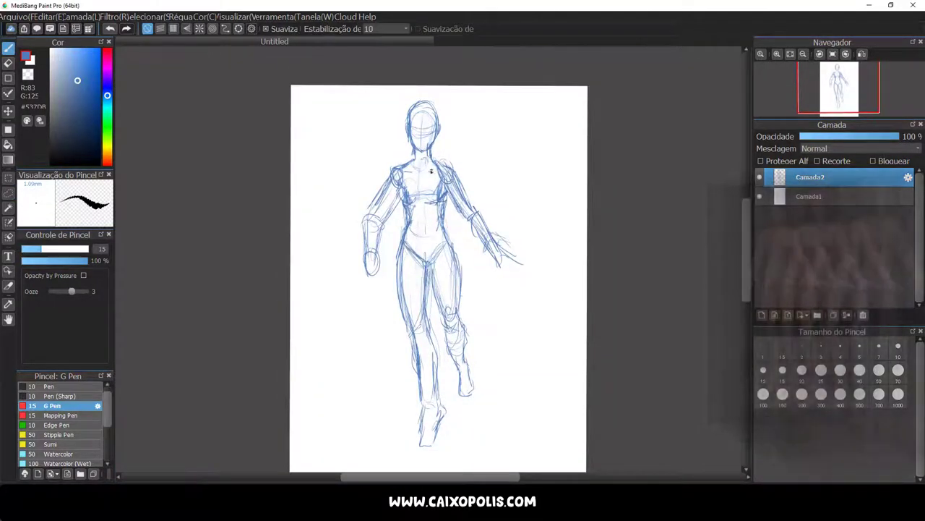
pyautogui.moveTo(431, 164)
pyautogui.mouseDown()
pyautogui.moveTo(451, 170)
pyautogui.moveTo(457, 157)
pyautogui.mouseUp()
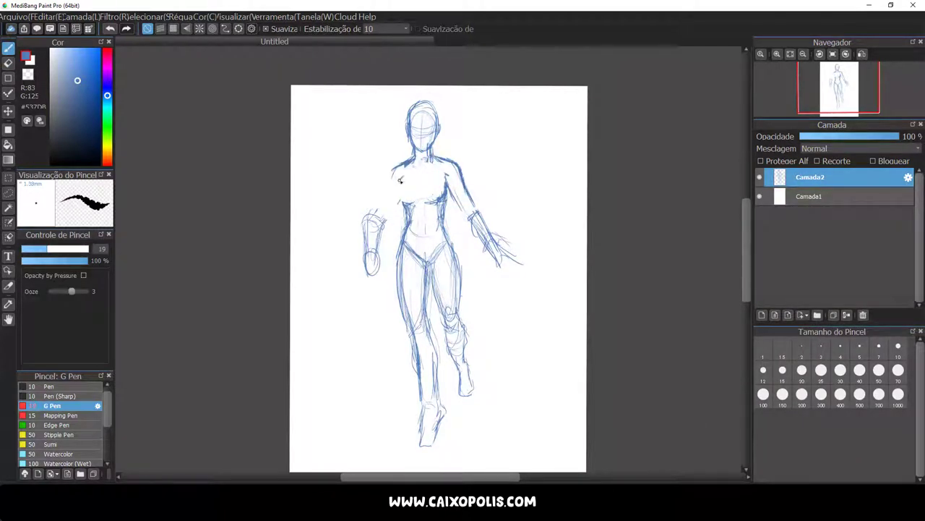
# Erase the construction lines inside the torso and pelvis, and redraw the waist and hip contours
pyautogui.press('e')
pyautogui.moveTo(439, 195)
pyautogui.mouseDown()
pyautogui.moveTo(450, 203)
pyautogui.moveTo(427, 191)
pyautogui.moveTo(428, 209)
pyautogui.moveTo(413, 199)
pyautogui.moveTo(447, 211)
pyautogui.moveTo(467, 281)
pyautogui.mouseUp()
pyautogui.press('b')
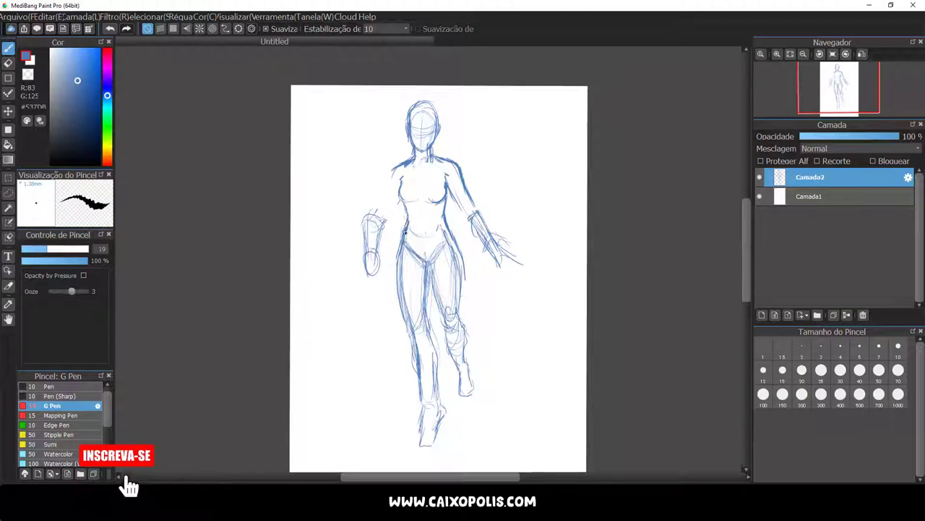
pyautogui.moveTo(408, 229)
pyautogui.mouseDown()
pyautogui.moveTo(396, 346)
pyautogui.moveTo(418, 238)
pyautogui.moveTo(434, 283)
pyautogui.mouseUp()
pyautogui.press('e')
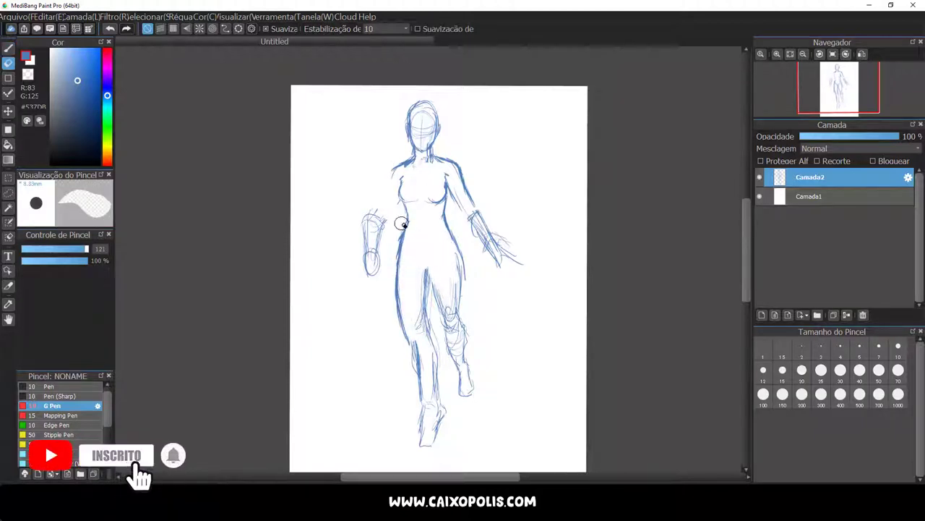
pyautogui.moveTo(438, 217)
pyautogui.mouseDown()
pyautogui.moveTo(407, 243)
pyautogui.moveTo(434, 262)
pyautogui.moveTo(431, 289)
pyautogui.mouseUp()
# Sketch a short wavy hairstyle with bangs around the head
pyautogui.press('b')
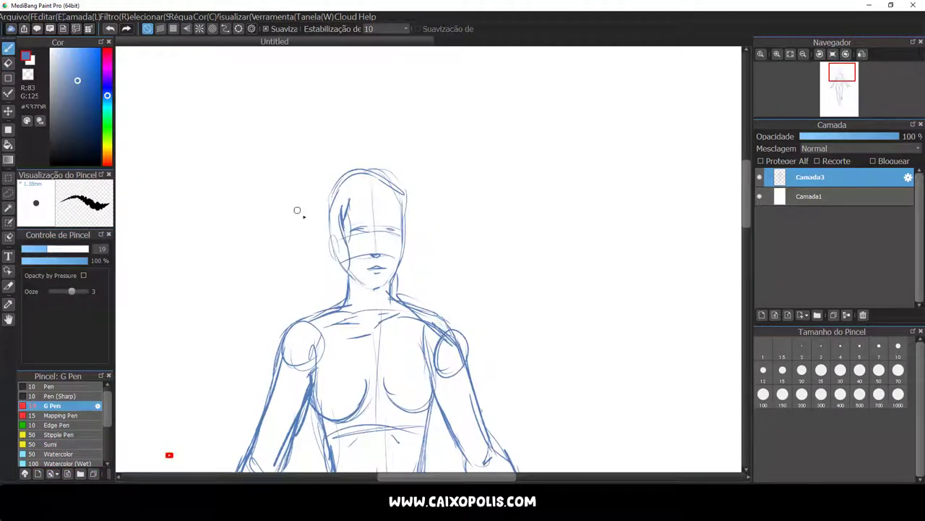
pyautogui.moveTo(318, 184); pyautogui.dragTo(309, 282)
pyautogui.moveTo(353, 181); pyautogui.dragTo(340, 285)
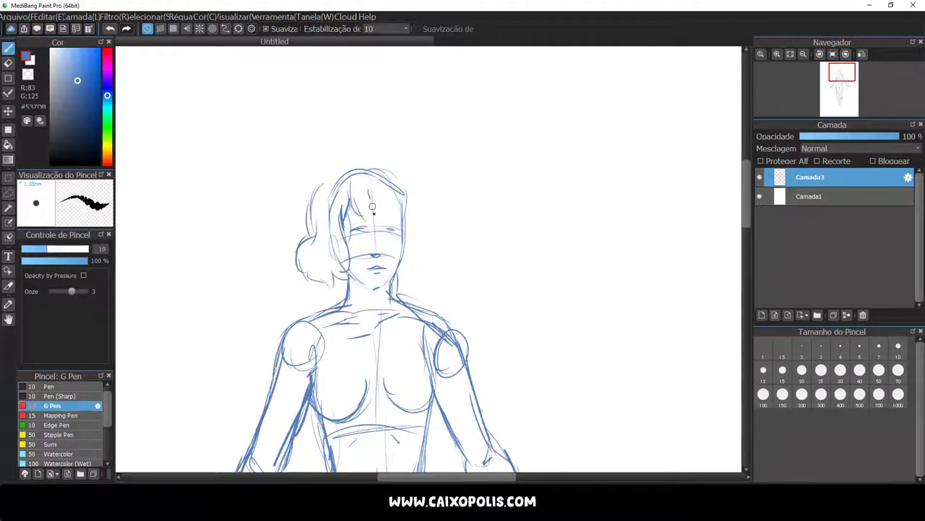
pyautogui.moveTo(402, 177); pyautogui.dragTo(426, 278)
pyautogui.moveTo(318, 181); pyautogui.dragTo(412, 188)
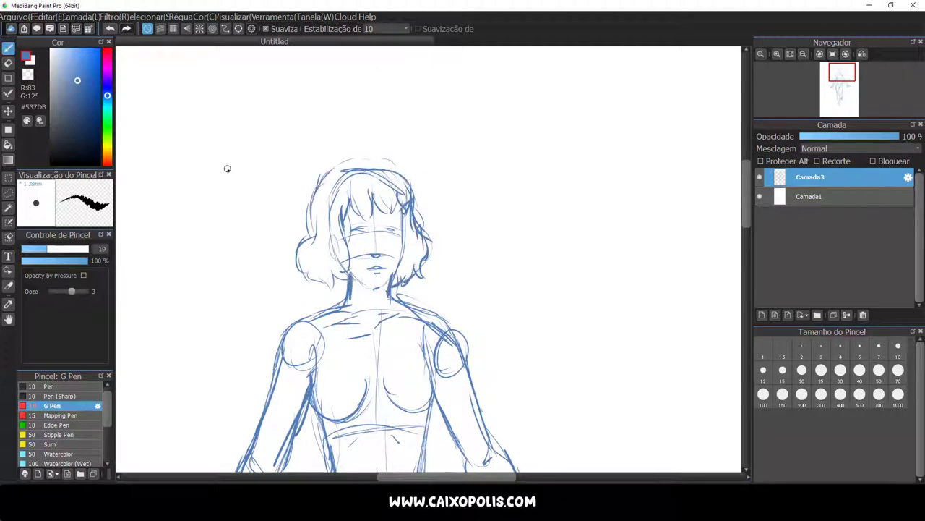
# Select the head with its hair and move it up slightly to lengthen the neck
pyautogui.press('m')
pyautogui.moveTo(274, 99); pyautogui.dragTo(454, 291)
pyautogui.hotkey('ctrl', 't')
pyautogui.moveTo(365, 217); pyautogui.dragTo(365, 210)
pyautogui.press('Return')
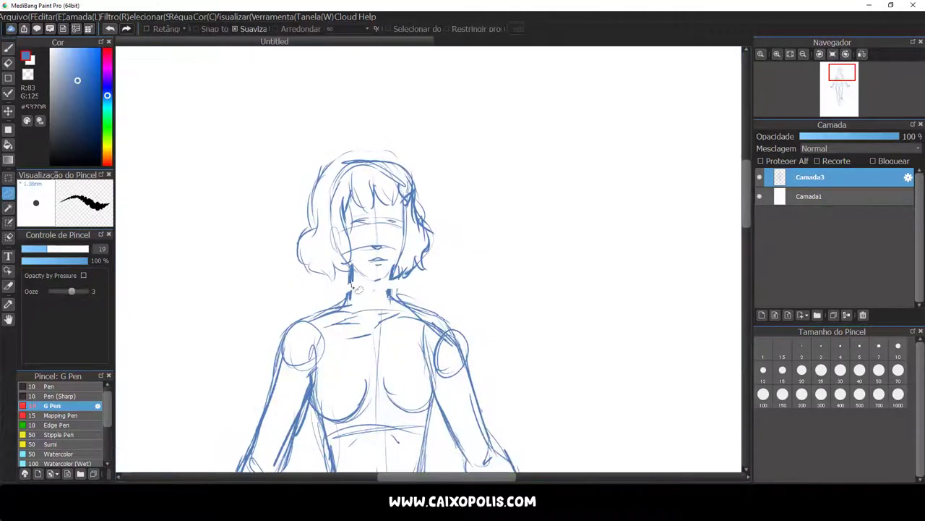
# Reconnect both sides of the neck to the raised head and redraw the cheek and crown contours
pyautogui.press('b')
pyautogui.moveTo(353, 266); pyautogui.dragTo(351, 285)
pyautogui.moveTo(389, 270); pyautogui.dragTo(390, 294)
pyautogui.moveTo(406, 209); pyautogui.dragTo(406, 250)
pyautogui.moveTo(312, 230); pyautogui.dragTo(402, 152)
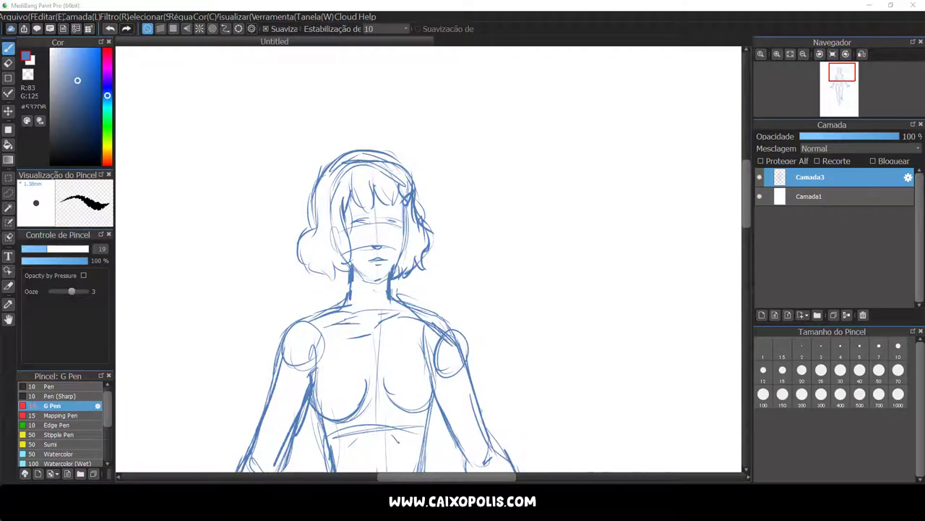
# Sketch a curved horn on the left-hand side of the head
pyautogui.moveTo(298, 186)
pyautogui.mouseDown()
pyautogui.moveTo(291, 217)
pyautogui.moveTo(322, 134)
pyautogui.mouseUp()
pyautogui.moveTo(290, 173); pyautogui.dragTo(318, 217)
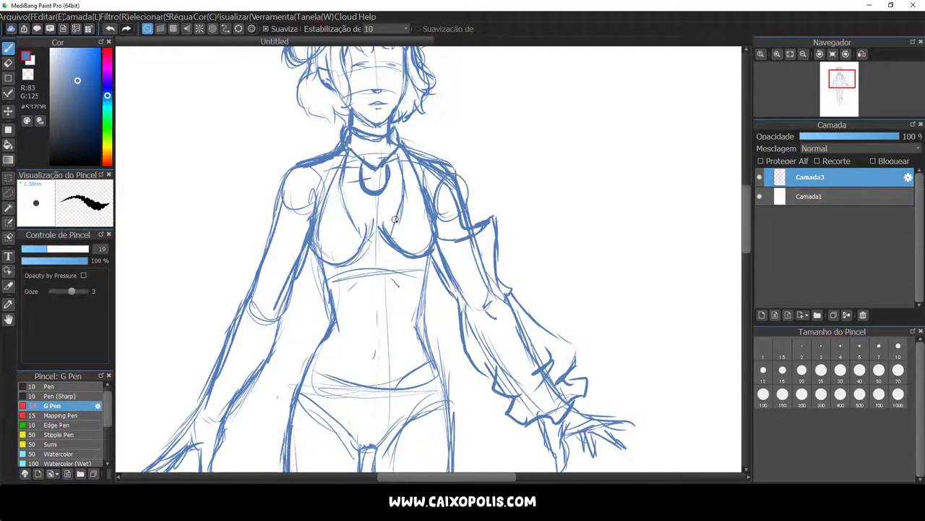
# Sketch the lower edge of the halter top and the upper part of the left-hand detached sleeve
pyautogui.moveTo(356, 242)
pyautogui.mouseDown()
pyautogui.moveTo(397, 249)
pyautogui.moveTo(420, 318)
pyautogui.mouseUp()
pyautogui.moveTo(286, 168)
pyautogui.mouseDown()
pyautogui.moveTo(304, 186)
pyautogui.moveTo(288, 201)
pyautogui.mouseUp()
pyautogui.moveTo(308, 230)
pyautogui.mouseDown()
pyautogui.moveTo(250, 233)
pyautogui.moveTo(305, 237)
pyautogui.mouseUp()
pyautogui.moveTo(268, 237); pyautogui.dragTo(229, 325)
# Sketch the ruffled cuff and lower folds of the left-hand sleeve around the wrist
pyautogui.scroll(-2, 229, 325)
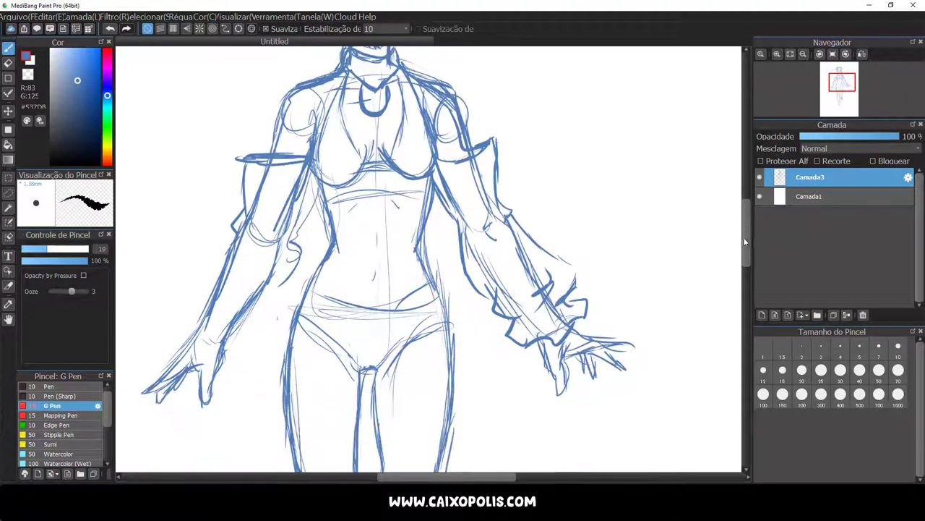
pyautogui.moveTo(165, 341); pyautogui.dragTo(207, 313)
pyautogui.moveTo(206, 367); pyautogui.dragTo(241, 348)
pyautogui.moveTo(299, 256); pyautogui.dragTo(239, 344)
pyautogui.moveTo(230, 236); pyautogui.dragTo(194, 313)
# Sketch the outer membrane edge of the left-hand wing
pyautogui.hotkey('ctrl', '0')
pyautogui.moveTo(274, 112); pyautogui.dragTo(276, 231)
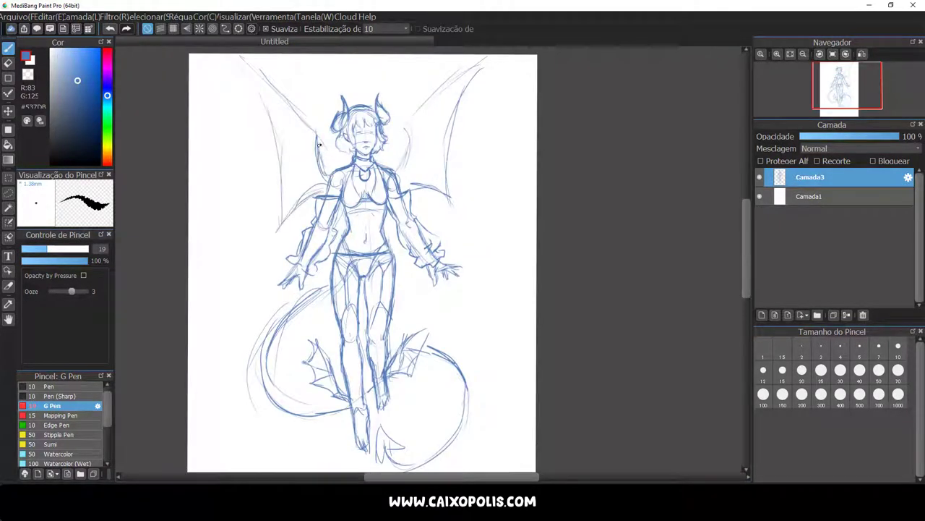
pyautogui.moveTo(240, 74); pyautogui.dragTo(322, 170)
pyautogui.moveTo(230, 58); pyautogui.dragTo(260, 153)
pyautogui.moveTo(329, 130); pyautogui.dragTo(261, 221)
pyautogui.moveTo(256, 105); pyautogui.dragTo(247, 182)
pyautogui.press('e')
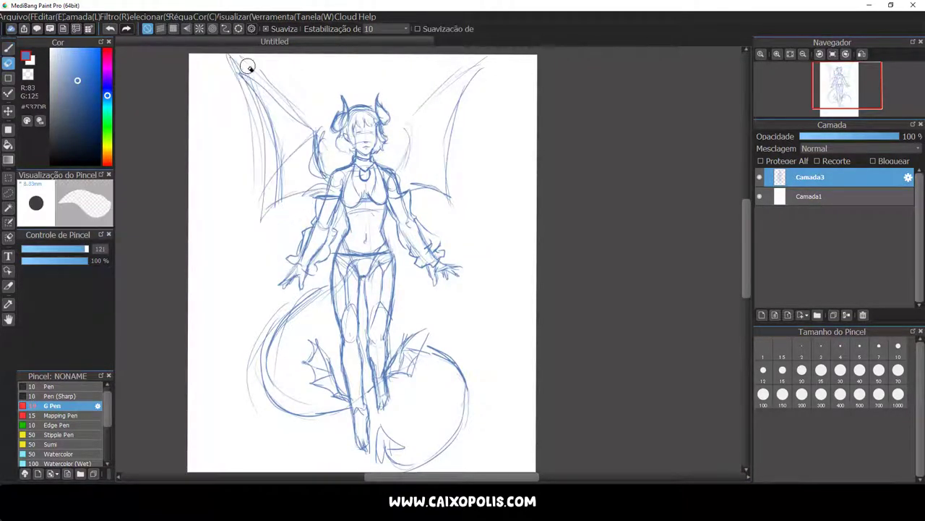
pyautogui.moveTo(231, 58); pyautogui.dragTo(313, 167)
# Redraw the upper and lower edges of the left-hand wing and reinforce the outer edge of the right-hand wing
pyautogui.press('b')
pyautogui.moveTo(293, 87); pyautogui.dragTo(322, 148)
pyautogui.moveTo(483, 64); pyautogui.dragTo(453, 154)
pyautogui.moveTo(327, 193); pyautogui.dragTo(272, 219)
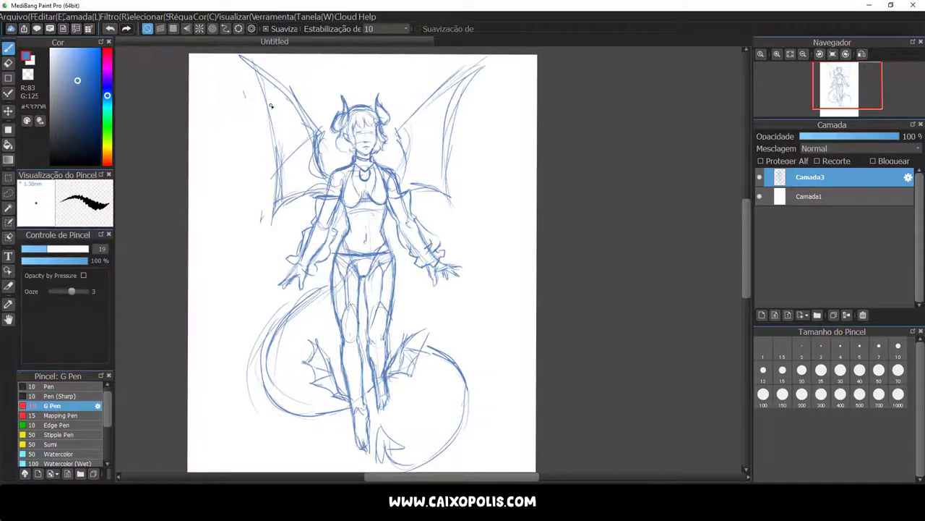
# Reposition the whole sketch slightly on the canvas with Transform
pyautogui.hotkey('ctrl', 't')
pyautogui.moveTo(747, 251); pyautogui.dragTo(747, 278)
pyautogui.scroll(2, 347, 245)
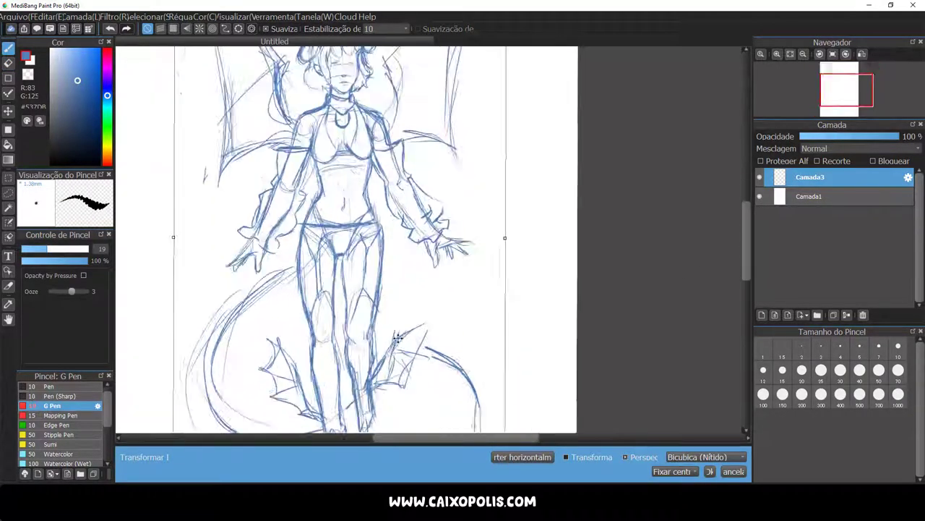
pyautogui.scroll(-3, 347, 245)
pyautogui.press('Return')
# Clean up the wing lines and redraw the right-hand wing with an extended tip and a firmer outer edge
pyautogui.press('e')
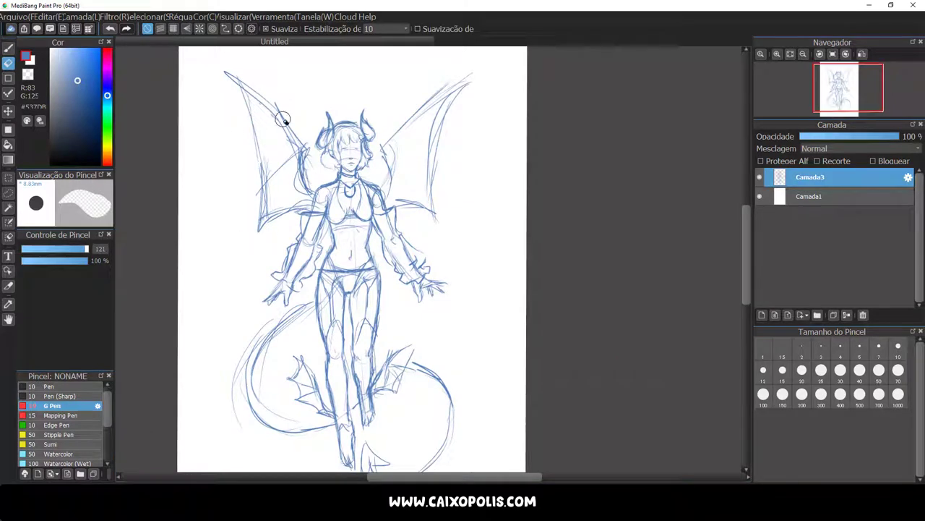
pyautogui.press('b')
pyautogui.moveTo(390, 196)
pyautogui.mouseDown()
pyautogui.moveTo(383, 148)
pyautogui.moveTo(480, 70)
pyautogui.mouseUp()
pyautogui.moveTo(468, 72); pyautogui.dragTo(433, 191)
# Redraw the lower, outer and upper edges of the left-hand wing with a more extended tip
pyautogui.moveTo(286, 211); pyautogui.dragTo(256, 235)
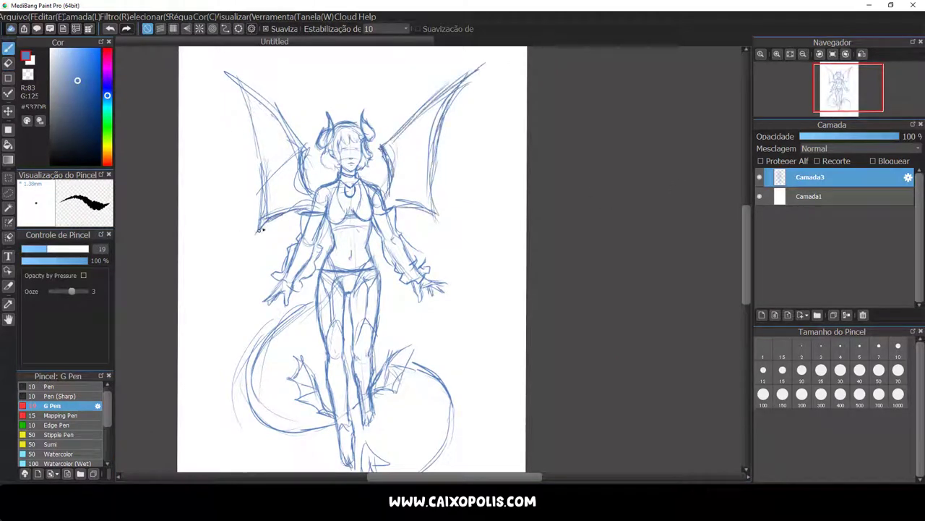
pyautogui.moveTo(260, 180); pyautogui.dragTo(227, 63)
pyautogui.moveTo(220, 55)
pyautogui.mouseDown()
pyautogui.moveTo(302, 148)
pyautogui.moveTo(300, 196)
pyautogui.moveTo(310, 211)
pyautogui.mouseUp()
pyautogui.press('e')
pyautogui.press('b')
pyautogui.moveTo(307, 208); pyautogui.dragTo(271, 219)
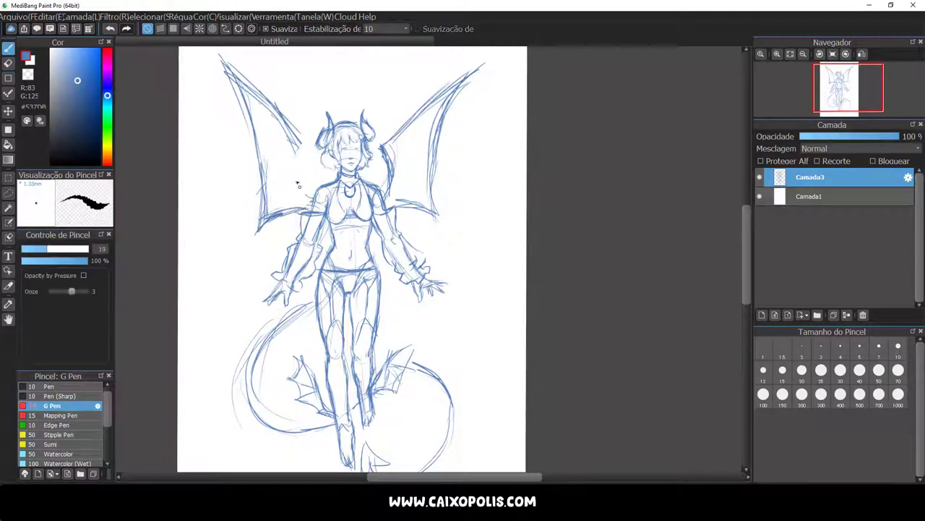
# Redraw the inner edges of both wings where they join behind the shoulders
pyautogui.moveTo(304, 134); pyautogui.dragTo(290, 195)
pyautogui.moveTo(389, 199); pyautogui.dragTo(436, 97)
# Erase the arm construction lines inside both ruffled sleeves
pyautogui.press('e')
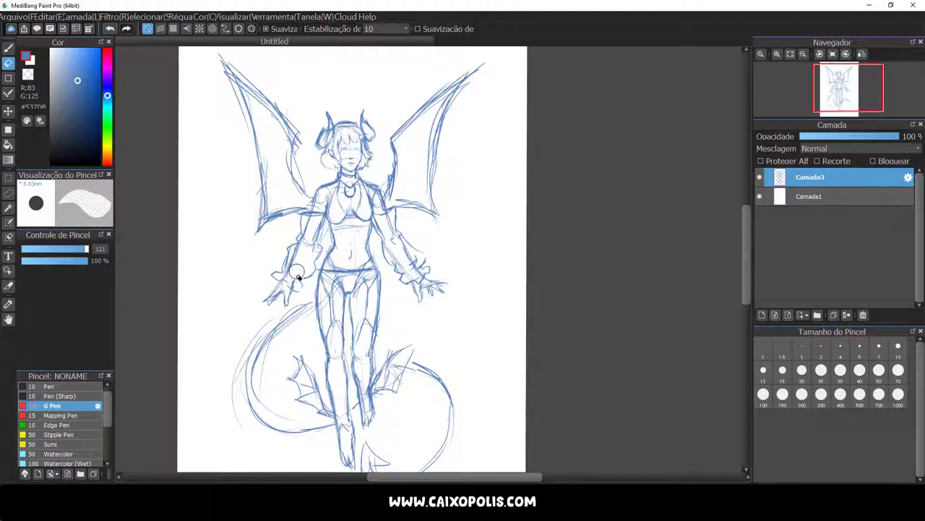
pyautogui.moveTo(296, 275); pyautogui.dragTo(304, 246)
pyautogui.moveTo(393, 248); pyautogui.dragTo(405, 260)
# Sketch membrane fold lines inside both wings, firm up their edges, and add strokes to the right-hand sleeve's outline
pyautogui.press('b')
pyautogui.moveTo(289, 153); pyautogui.dragTo(274, 206)
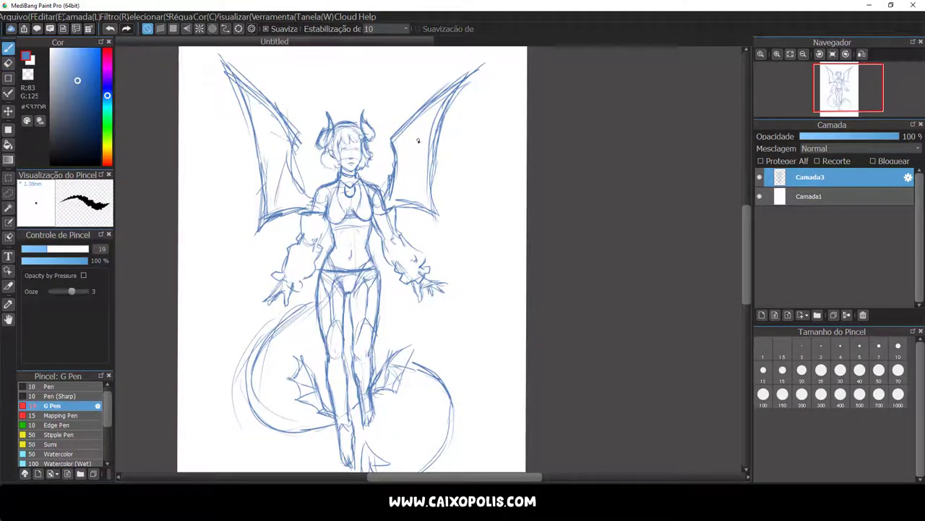
pyautogui.moveTo(427, 124); pyautogui.dragTo(434, 213)
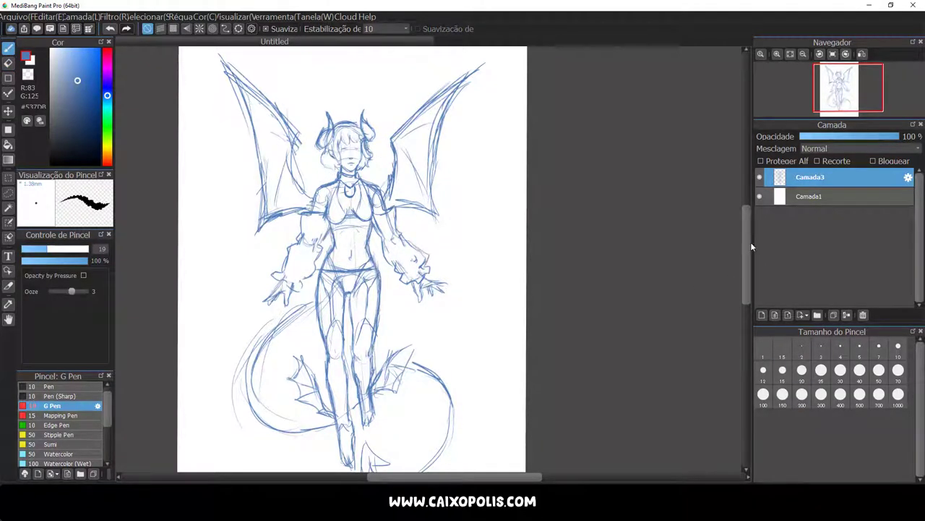
pyautogui.moveTo(293, 140); pyautogui.dragTo(303, 190)
pyautogui.moveTo(389, 138)
pyautogui.mouseDown()
pyautogui.moveTo(394, 180)
pyautogui.moveTo(423, 105)
pyautogui.mouseUp()
pyautogui.moveTo(435, 129); pyautogui.dragTo(438, 169)
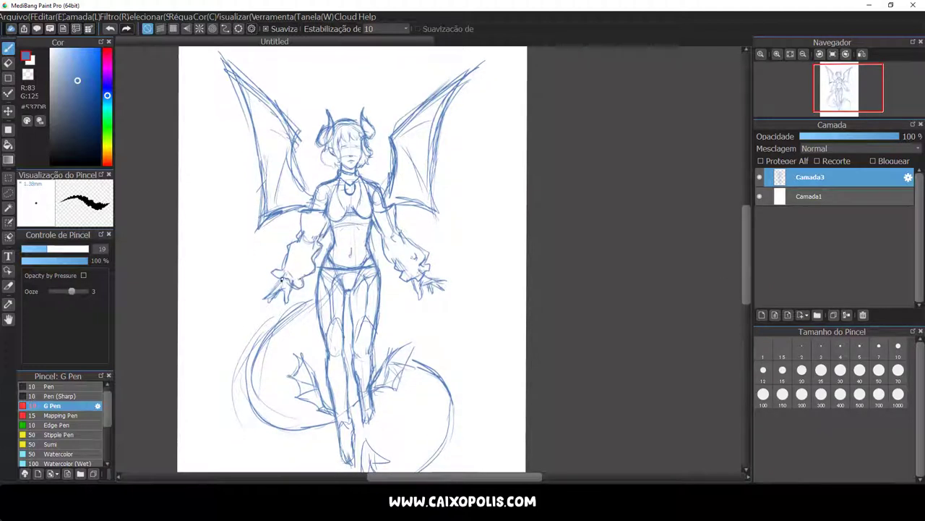
pyautogui.moveTo(391, 242); pyautogui.dragTo(426, 279)
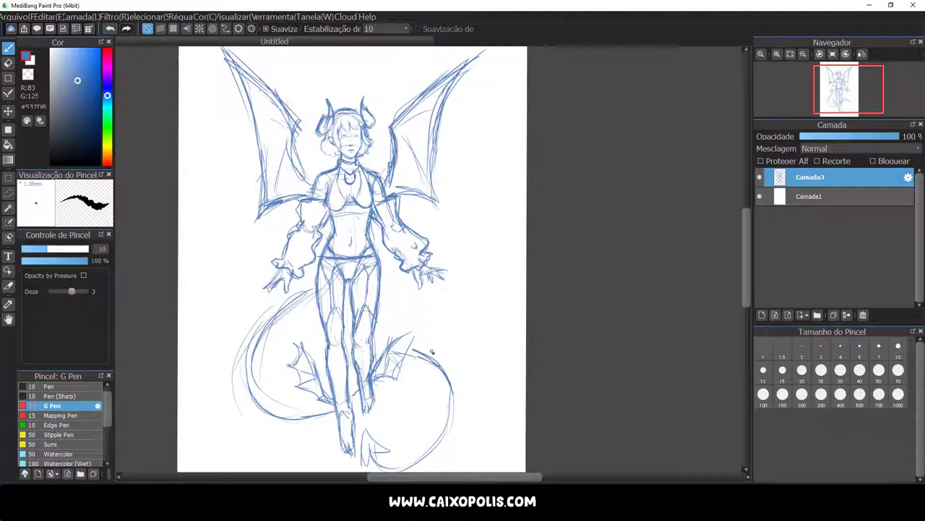
# Copy the right-hand ankle fin onto a new layer and rotate it more upright beside the leg
pyautogui.press('m')
pyautogui.moveTo(335, 355); pyautogui.dragTo(407, 334)
pyautogui.hotkey('ctrl', 'c')
pyautogui.hotkey('ctrl', 'v')
pyautogui.hotkey('ctrl', 't')
pyautogui.press('Return')
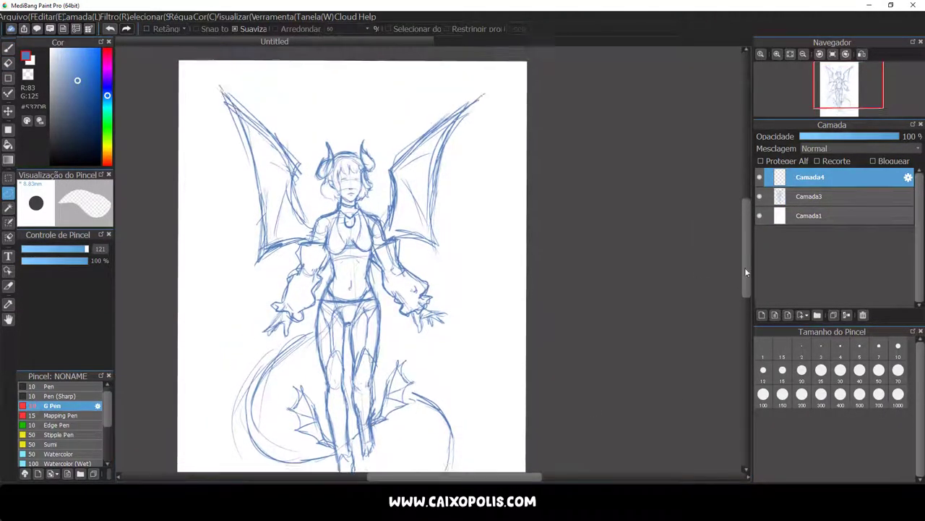
# Reinforce the tail's outer curves on both sides of the legs
pyautogui.press('b')
pyautogui.moveTo(257, 268); pyautogui.dragTo(246, 375)
pyautogui.moveTo(448, 350); pyautogui.dragTo(416, 425)
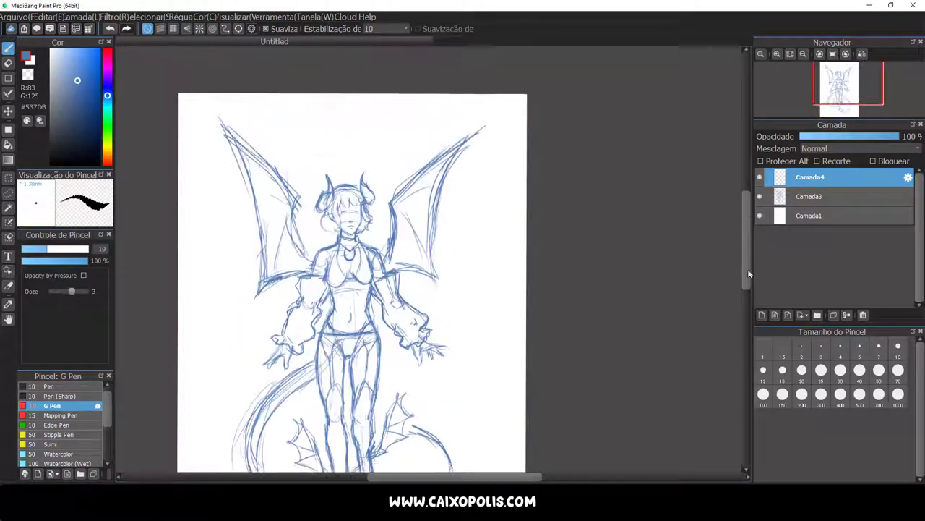
pyautogui.scroll(3, 346, 233)
pyautogui.hotkey('ctrl', 'z')
pyautogui.hotkey('ctrl', 'z')
pyautogui.hotkey('ctrl', 'z')
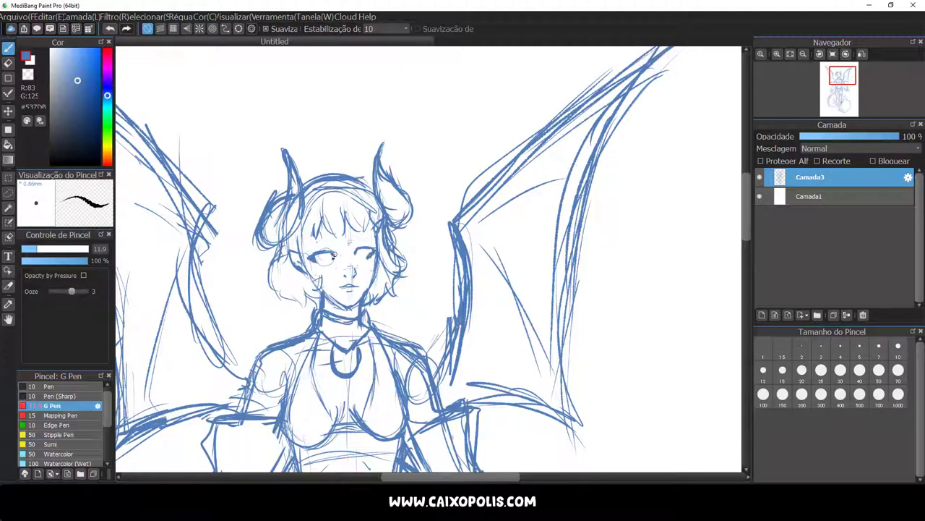
# Adjust the left-hand eye with a transform, and draw irises, lashes and slanted brows for both eyes
pyautogui.press('l')
pyautogui.moveTo(334, 247)
pyautogui.mouseDown()
pyautogui.moveTo(308, 266)
pyautogui.moveTo(335, 249)
pyautogui.moveTo(319, 254)
pyautogui.mouseUp()
pyautogui.hotkey('ctrl', 't')
pyautogui.click(710, 472)
pyautogui.hotkey('ctrl', 'd')
pyautogui.press('p')
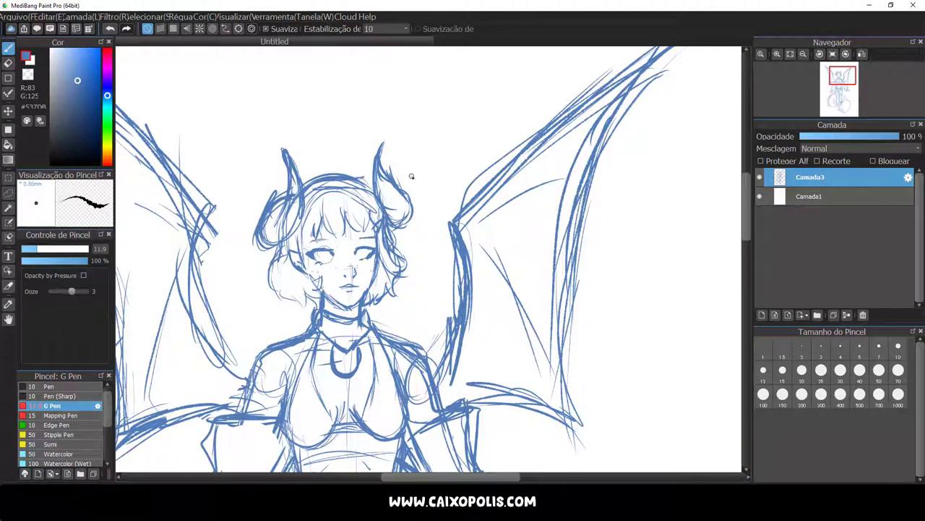
pyautogui.press('e')
pyautogui.press('p')
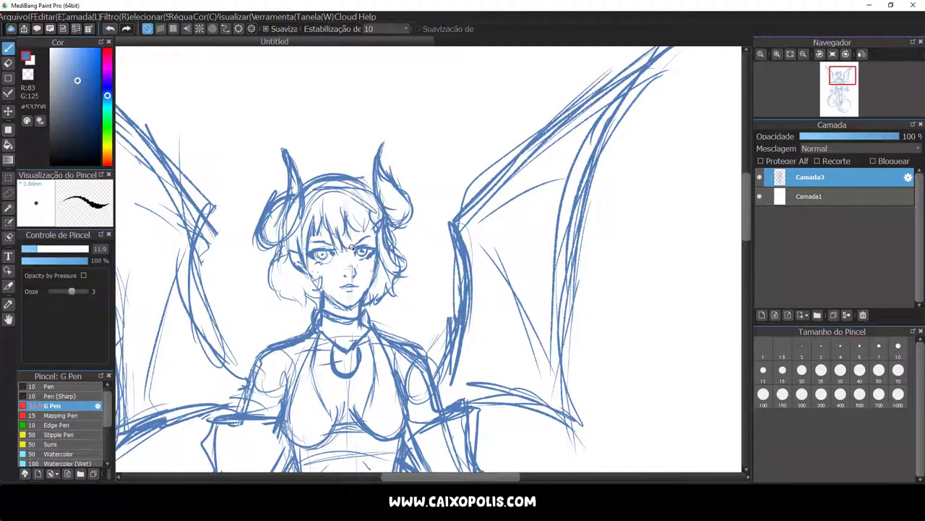
# Erase the headband lines under the horns and add hair strands on both sides of the face
pyautogui.press('e')
pyautogui.moveTo(368, 207)
pyautogui.mouseDown()
pyautogui.moveTo(325, 192)
pyautogui.moveTo(347, 158)
pyautogui.moveTo(347, 182)
pyautogui.moveTo(311, 189)
pyautogui.moveTo(379, 181)
pyautogui.mouseUp()
pyautogui.press('p')
pyautogui.moveTo(389, 240); pyautogui.dragTo(407, 280)
pyautogui.moveTo(316, 292)
pyautogui.mouseDown()
pyautogui.moveTo(273, 249)
pyautogui.moveTo(300, 311)
pyautogui.mouseUp()
# Replace the closed mouth with a wide open grin and refine the nose and side hair
pyautogui.press('e')
pyautogui.moveTo(340, 279); pyautogui.dragTo(361, 301)
pyautogui.press('p')
pyautogui.moveTo(383, 253); pyautogui.dragTo(394, 266)
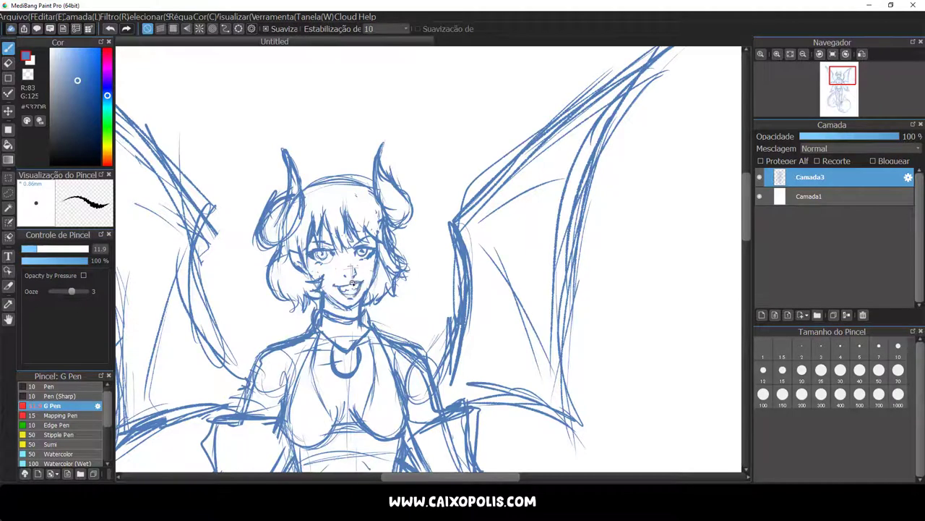
pyautogui.press('e')
pyautogui.press('p')
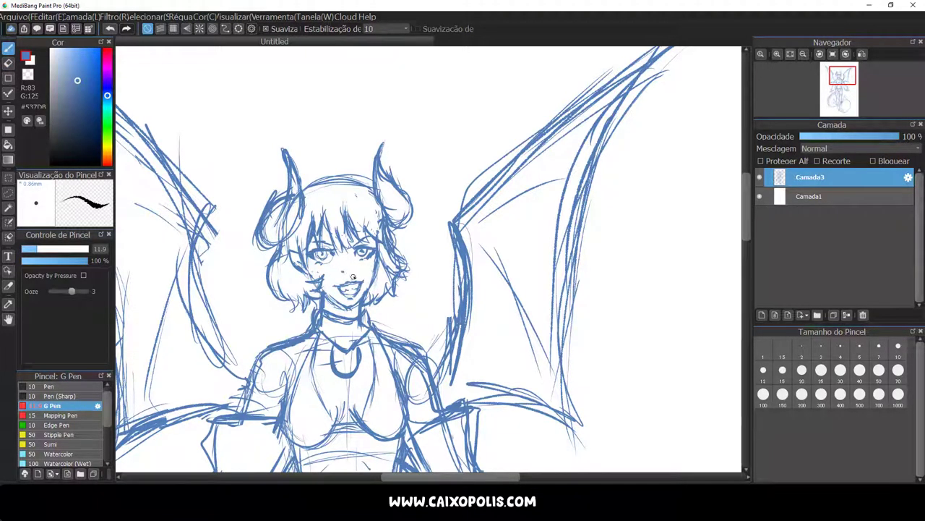
pyautogui.press('e')
pyautogui.press('p')
pyautogui.moveTo(336, 278)
pyautogui.mouseDown()
pyautogui.moveTo(363, 297)
pyautogui.moveTo(366, 279)
pyautogui.moveTo(363, 292)
pyautogui.mouseUp()
pyautogui.moveTo(359, 242); pyautogui.dragTo(366, 248)
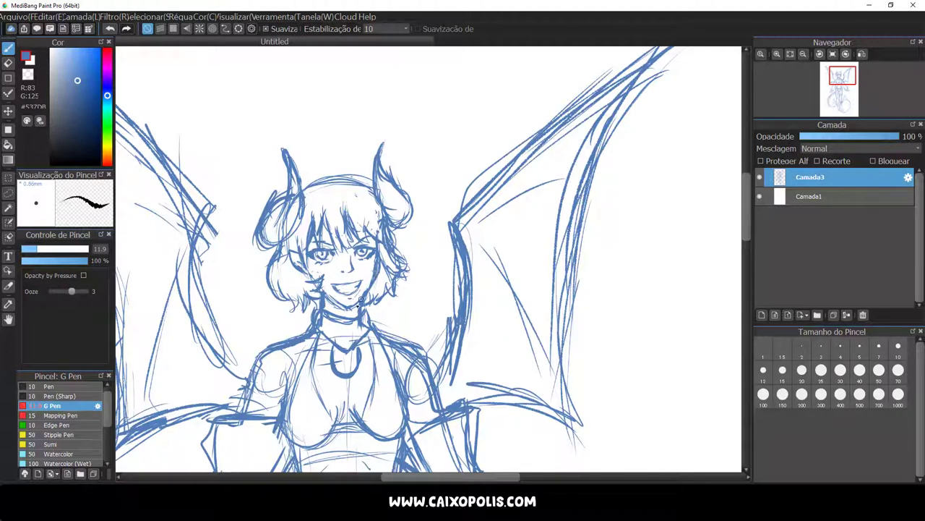
# Erase the choker and old neck lines, and redraw the jaw and neck with a spiked collar
pyautogui.press('e')
pyautogui.moveTo(340, 303)
pyautogui.mouseDown()
pyautogui.moveTo(361, 318)
pyautogui.moveTo(319, 333)
pyautogui.moveTo(342, 299)
pyautogui.moveTo(323, 295)
pyautogui.mouseUp()
pyautogui.press('p')
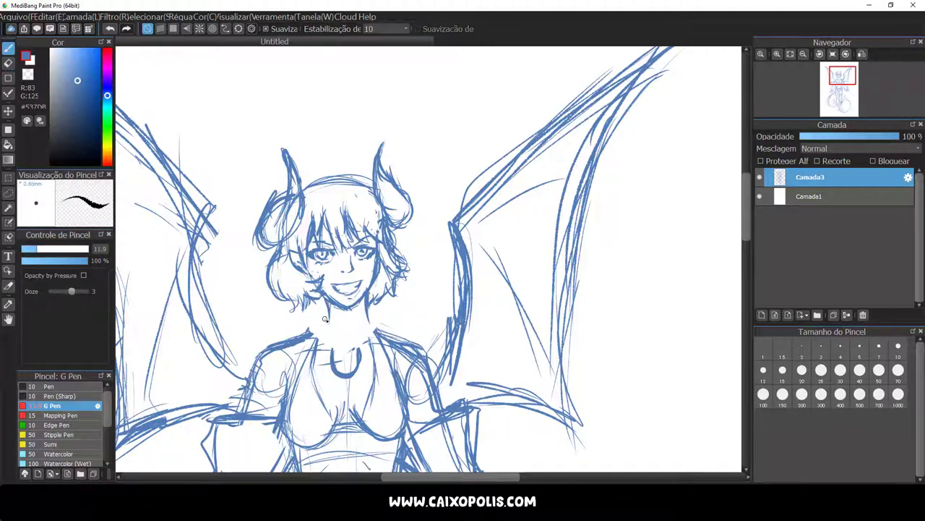
pyautogui.moveTo(375, 327); pyautogui.dragTo(377, 344)
pyautogui.moveTo(316, 304)
pyautogui.mouseDown()
pyautogui.moveTo(318, 328)
pyautogui.moveTo(324, 322)
pyautogui.moveTo(350, 351)
pyautogui.mouseUp()
pyautogui.moveTo(362, 327)
pyautogui.mouseDown()
pyautogui.moveTo(367, 362)
pyautogui.moveTo(382, 356)
pyautogui.mouseUp()
pyautogui.moveTo(376, 327); pyautogui.dragTo(402, 319)
# Erase the pendant and shoulder construction lines and redraw both shoulders and upper arms with clean curves
pyautogui.press('e')
pyautogui.moveTo(356, 369)
pyautogui.mouseDown()
pyautogui.moveTo(305, 341)
pyautogui.moveTo(268, 377)
pyautogui.mouseUp()
pyautogui.press('b')
pyautogui.moveTo(317, 337)
pyautogui.mouseDown()
pyautogui.moveTo(302, 369)
pyautogui.moveTo(247, 414)
pyautogui.mouseUp()
pyautogui.moveTo(253, 358)
pyautogui.mouseDown()
pyautogui.moveTo(317, 338)
pyautogui.moveTo(269, 263)
pyautogui.mouseUp()
pyautogui.press('e')
pyautogui.moveTo(405, 268)
pyautogui.mouseDown()
pyautogui.moveTo(391, 318)
pyautogui.moveTo(418, 298)
pyautogui.mouseUp()
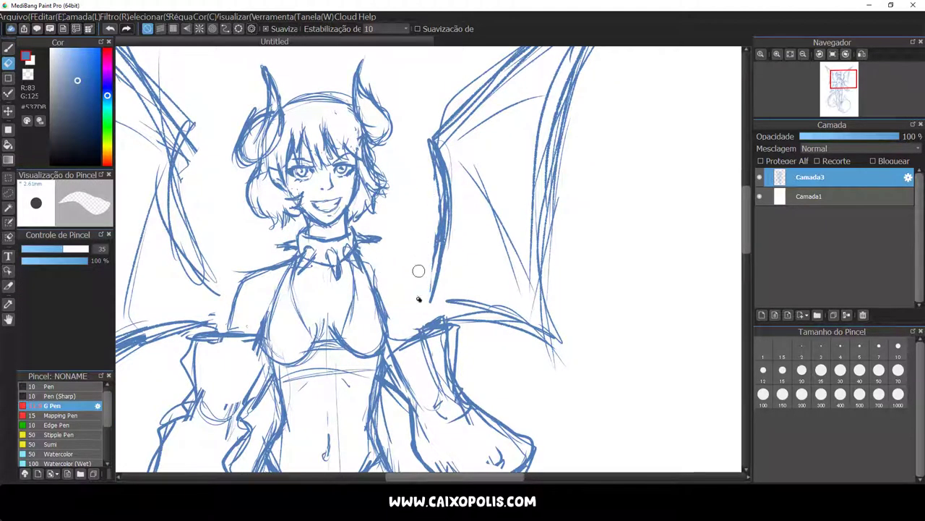
pyautogui.press('b')
pyautogui.moveTo(383, 261); pyautogui.dragTo(432, 318)
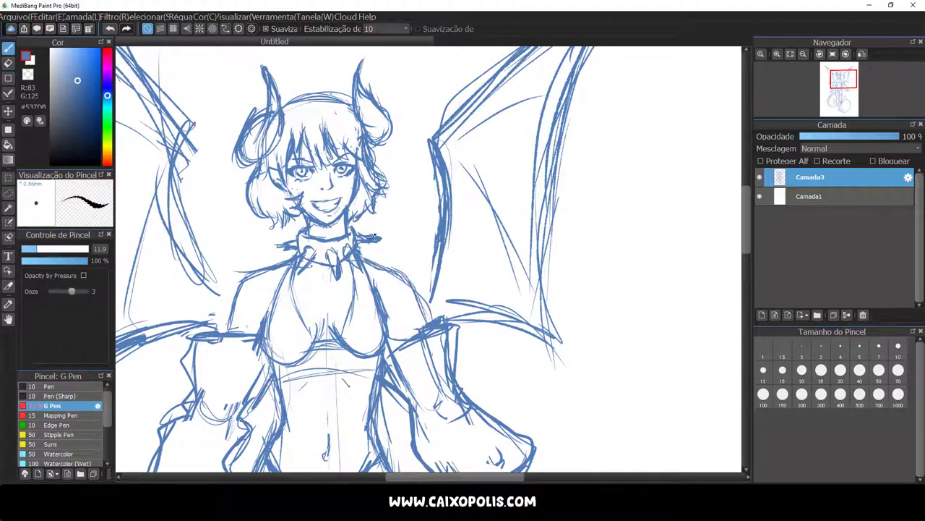
# Erase the old bikini top outlines and draw a small ring at the centre of the chest
pyautogui.press('e')
pyautogui.moveTo(318, 318)
pyautogui.mouseDown()
pyautogui.moveTo(355, 341)
pyautogui.moveTo(392, 273)
pyautogui.moveTo(338, 339)
pyautogui.mouseUp()
pyautogui.press('b')
pyautogui.moveTo(387, 311); pyautogui.dragTo(382, 350)
pyautogui.moveTo(312, 348); pyautogui.dragTo(383, 359)
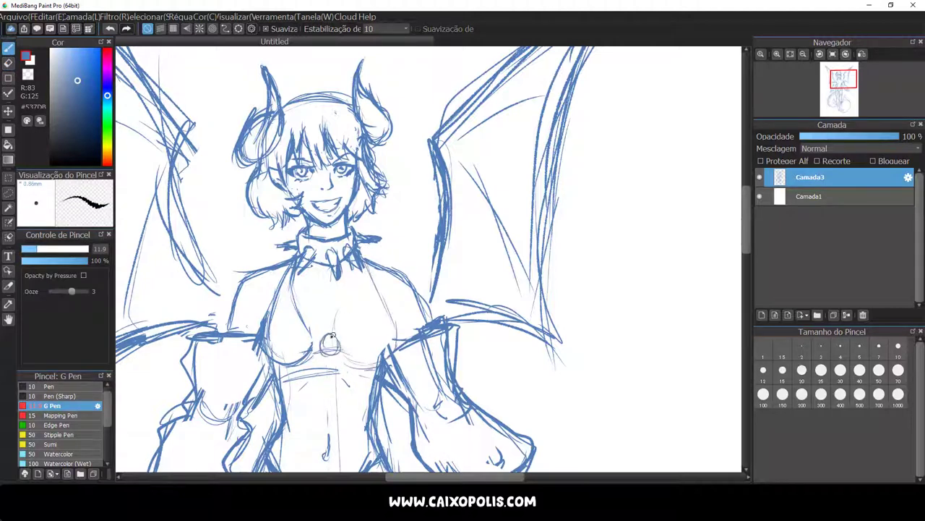
pyautogui.press('e')
pyautogui.press('b')
pyautogui.moveTo(310, 290)
pyautogui.mouseDown()
pyautogui.moveTo(326, 320)
pyautogui.moveTo(289, 340)
pyautogui.moveTo(364, 364)
pyautogui.mouseUp()
pyautogui.press('e')
pyautogui.press('b')
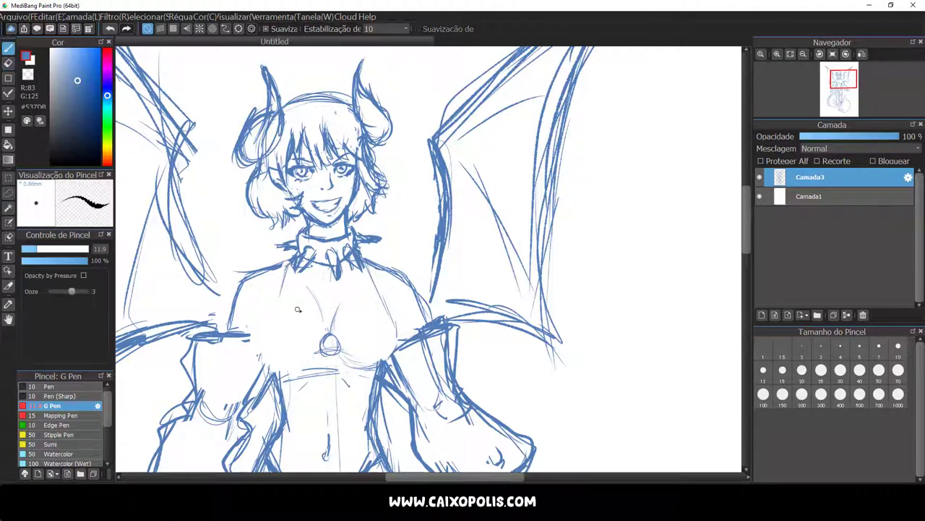
# Redraw the bikini top's straps, cup outlines, folds and lower edge around the central ring
pyautogui.moveTo(339, 318); pyautogui.dragTo(383, 334)
pyautogui.moveTo(372, 266); pyautogui.dragTo(394, 321)
pyautogui.moveTo(269, 311); pyautogui.dragTo(260, 365)
pyautogui.moveTo(277, 360); pyautogui.dragTo(322, 376)
pyautogui.moveTo(260, 305); pyautogui.dragTo(268, 322)
pyautogui.moveTo(394, 305); pyautogui.dragTo(395, 337)
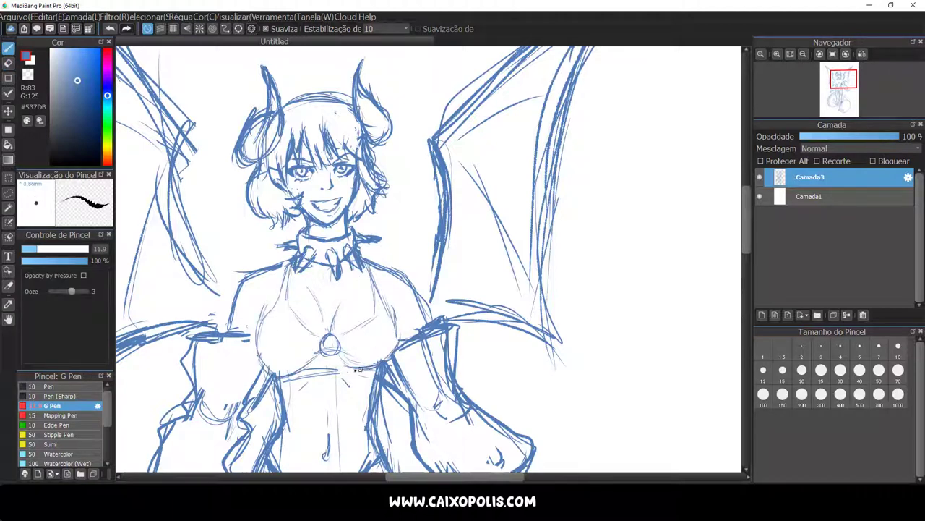
pyautogui.moveTo(281, 356); pyautogui.dragTo(318, 382)
pyautogui.moveTo(338, 360); pyautogui.dragTo(366, 415)
pyautogui.moveTo(375, 273); pyautogui.dragTo(396, 330)
# Redraw the left-hand sleeve's top opening as a slanted band, along with the upper sleeve edge
pyautogui.scroll(-3, 349, 282)
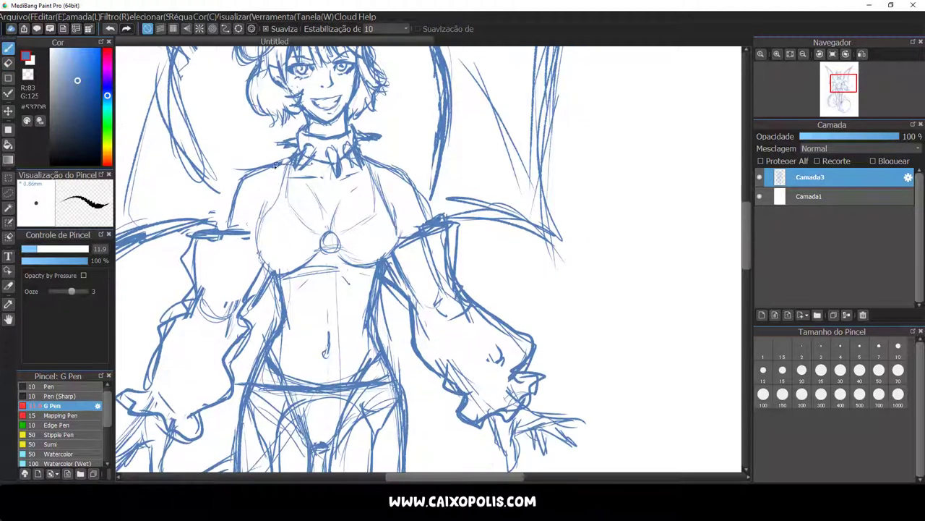
pyautogui.press('e')
pyautogui.moveTo(246, 231)
pyautogui.mouseDown()
pyautogui.moveTo(206, 263)
pyautogui.moveTo(190, 318)
pyautogui.moveTo(181, 245)
pyautogui.moveTo(201, 236)
pyautogui.mouseUp()
pyautogui.press('b')
pyautogui.moveTo(262, 217); pyautogui.dragTo(193, 241)
pyautogui.moveTo(227, 232)
pyautogui.mouseDown()
pyautogui.moveTo(185, 247)
pyautogui.moveTo(177, 316)
pyautogui.mouseUp()
pyautogui.moveTo(264, 268)
pyautogui.mouseDown()
pyautogui.moveTo(226, 332)
pyautogui.moveTo(237, 356)
pyautogui.moveTo(346, 231)
pyautogui.moveTo(329, 288)
pyautogui.mouseUp()
# Redraw the inner edge and lower puff of the left-hand sleeve
pyautogui.scroll(-2, 230, 367)
pyautogui.hscroll(-3, 230, 368)
pyautogui.press('e')
pyautogui.press('b')
pyautogui.moveTo(342, 231); pyautogui.dragTo(324, 322)
pyautogui.moveTo(325, 329); pyautogui.dragTo(293, 333)
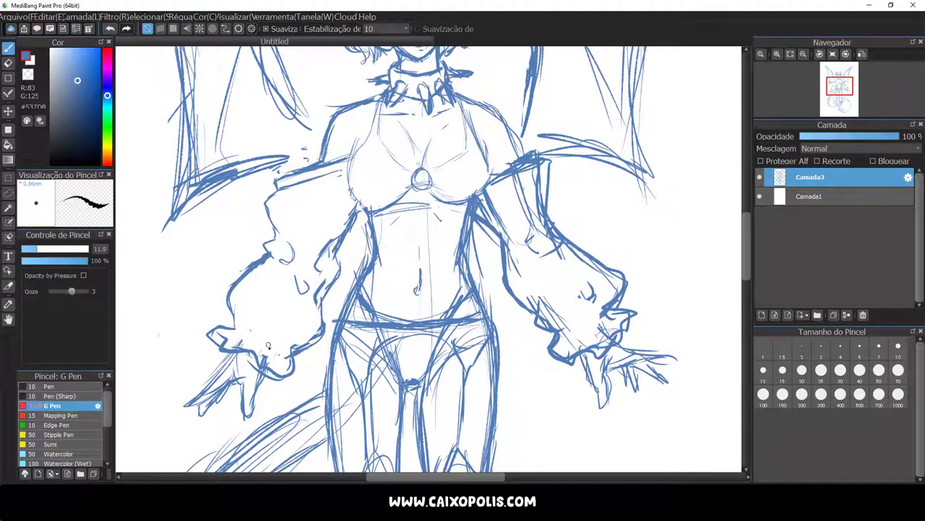
# Erase the left-hand sleeve's old ruffle and elbow lines, and draw new gathered folds at the elbow
pyautogui.press('e')
pyautogui.moveTo(271, 365)
pyautogui.mouseDown()
pyautogui.moveTo(326, 242)
pyautogui.moveTo(322, 261)
pyautogui.mouseUp()
pyautogui.press('b')
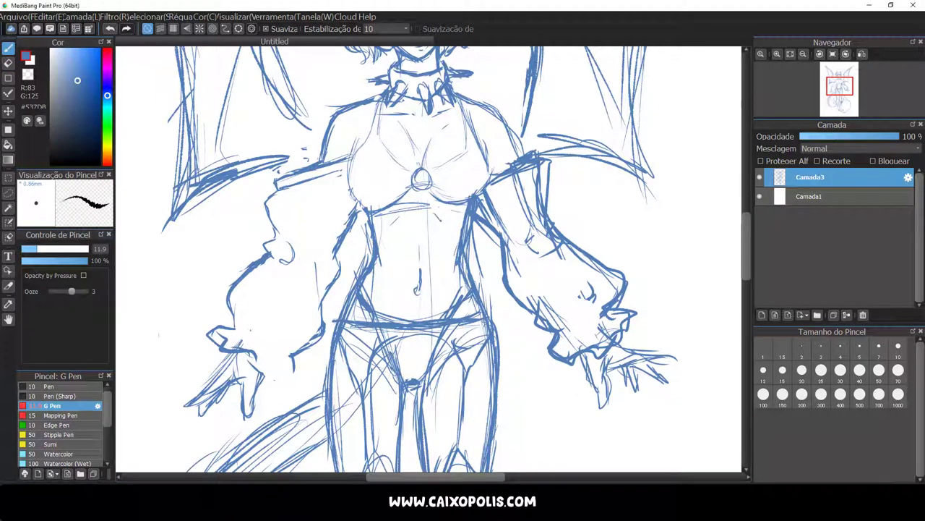
pyautogui.moveTo(365, 156)
pyautogui.mouseDown()
pyautogui.moveTo(349, 213)
pyautogui.moveTo(302, 282)
pyautogui.mouseUp()
pyautogui.moveTo(289, 203); pyautogui.dragTo(268, 251)
pyautogui.moveTo(316, 269); pyautogui.dragTo(291, 284)
pyautogui.moveTo(328, 280); pyautogui.dragTo(322, 316)
pyautogui.moveTo(239, 289); pyautogui.dragTo(228, 333)
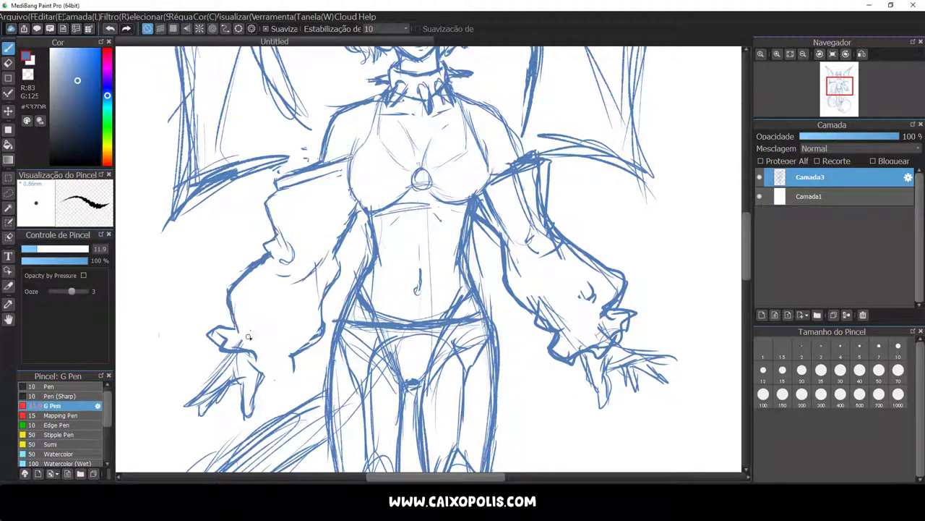
# Draw the folds of the left-hand sleeve's lower puff and its ruffled cuff at the wrist
pyautogui.moveTo(253, 303); pyautogui.dragTo(246, 340)
pyautogui.moveTo(292, 307)
pyautogui.mouseDown()
pyautogui.moveTo(264, 340)
pyautogui.moveTo(280, 383)
pyautogui.moveTo(298, 382)
pyautogui.mouseUp()
pyautogui.moveTo(315, 328); pyautogui.dragTo(294, 350)
pyautogui.moveTo(330, 298); pyautogui.dragTo(316, 334)
pyautogui.moveTo(362, 203); pyautogui.dragTo(351, 224)
# Erase the left-hand hand's rough lines and redraw it with longer fingers pointing down
pyautogui.scroll(-3, 372, 146)
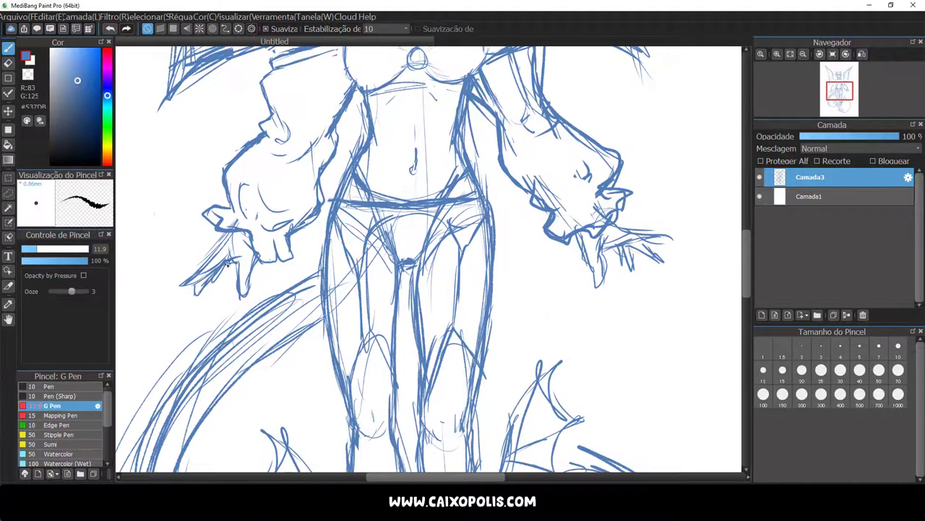
pyautogui.press('e')
pyautogui.moveTo(238, 238)
pyautogui.mouseDown()
pyautogui.moveTo(228, 276)
pyautogui.moveTo(246, 281)
pyautogui.moveTo(257, 320)
pyautogui.mouseUp()
pyautogui.press('b')
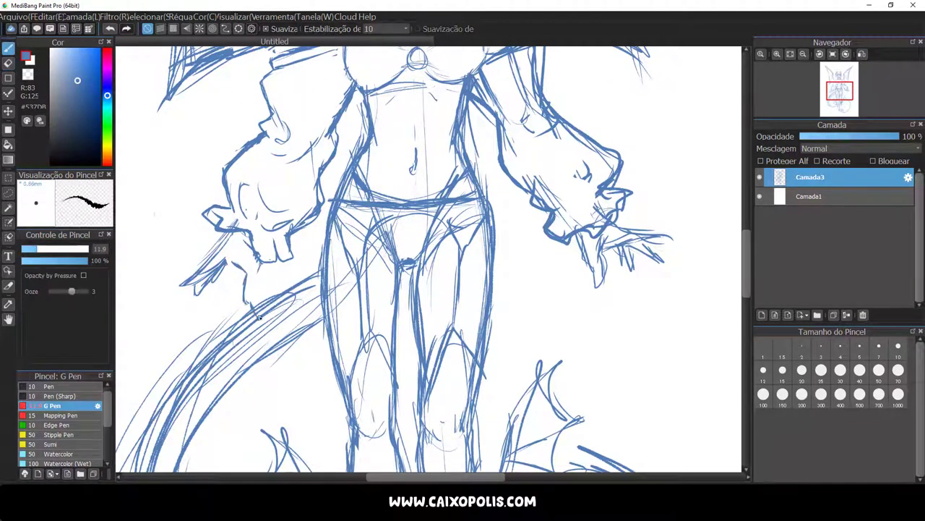
pyautogui.moveTo(255, 262); pyautogui.dragTo(246, 305)
pyautogui.moveTo(227, 235)
pyautogui.mouseDown()
pyautogui.moveTo(169, 296)
pyautogui.moveTo(213, 249)
pyautogui.moveTo(195, 292)
pyautogui.mouseUp()
pyautogui.press('e')
pyautogui.press('b')
# Firm up the edge of the bikini bottom and the inner outline of the left-hand leg
pyautogui.scroll(-2, 217, 274)
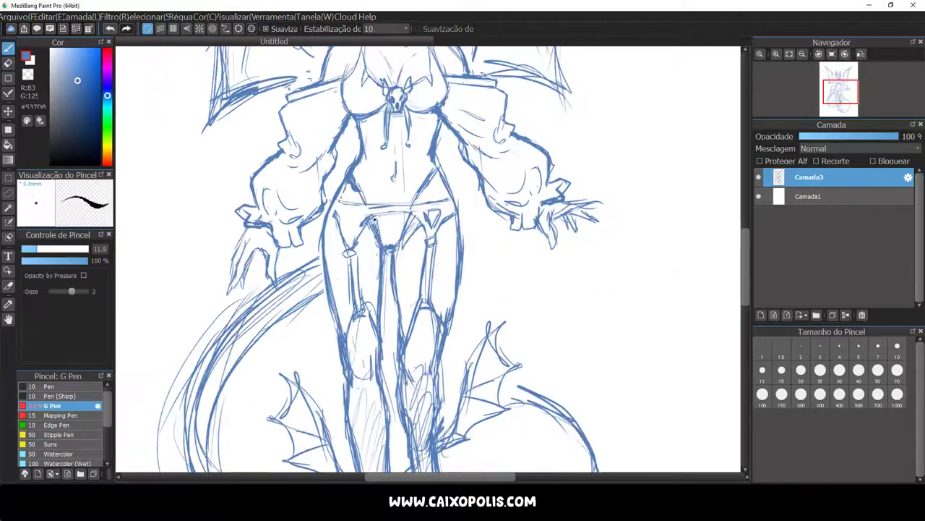
pyautogui.moveTo(376, 217); pyautogui.dragTo(397, 266)
pyautogui.moveTo(383, 250); pyautogui.dragTo(383, 356)
pyautogui.moveTo(376, 309); pyautogui.dragTo(383, 431)
# Erase stray tail lines and redraw both tail loops around the legs with a thicker outline
pyautogui.scroll(-3, 383, 289)
pyautogui.scroll(2, 197, 324)
pyautogui.press('e')
pyautogui.moveTo(181, 238)
pyautogui.mouseDown()
pyautogui.moveTo(223, 337)
pyautogui.moveTo(273, 361)
pyautogui.mouseUp()
pyautogui.scroll(-3, 564, 364)
pyautogui.moveTo(571, 351); pyautogui.dragTo(538, 379)
pyautogui.press('b')
pyautogui.moveTo(582, 325); pyautogui.dragTo(441, 397)
pyautogui.moveTo(514, 165); pyautogui.dragTo(590, 242)
pyautogui.moveTo(571, 192); pyautogui.dragTo(578, 340)
pyautogui.moveTo(340, 254); pyautogui.dragTo(210, 282)
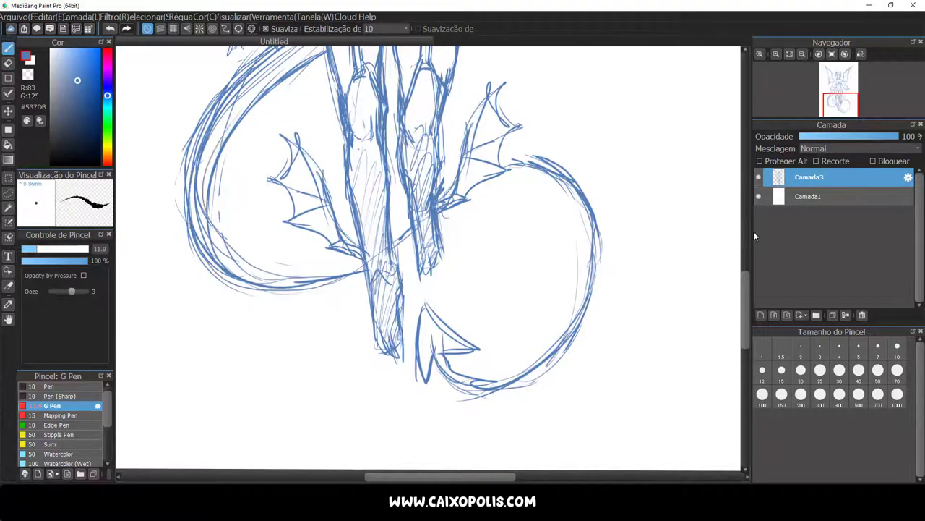
# Add a claw at the right-hand wing's joint and redraw its upper edge with a longer tip
pyautogui.scroll(10, 754, 231)
pyautogui.moveTo(289, 164); pyautogui.dragTo(282, 224)
pyautogui.moveTo(484, 215); pyautogui.dragTo(473, 309)
pyautogui.scroll(2, 470, 270)
pyautogui.moveTo(474, 268); pyautogui.dragTo(658, 119)
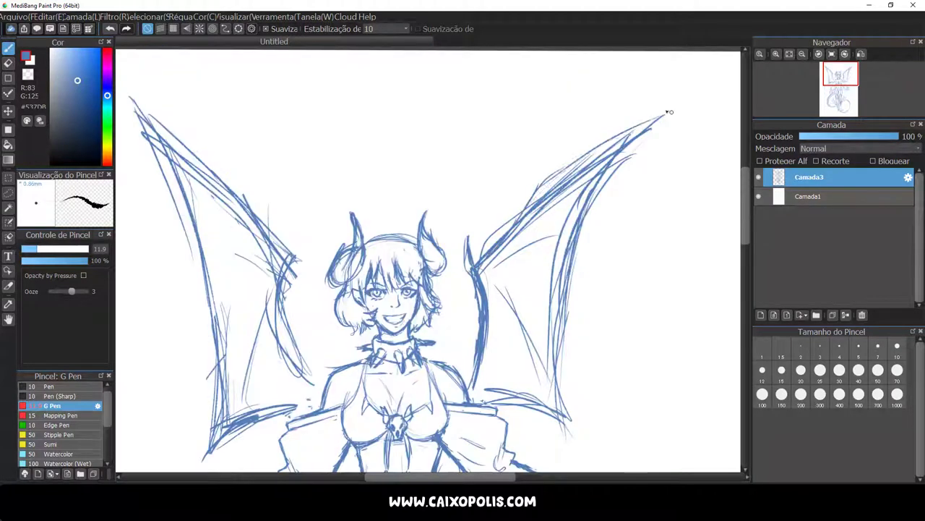
pyautogui.moveTo(539, 195); pyautogui.dragTo(694, 108)
pyautogui.moveTo(561, 264); pyautogui.dragTo(545, 387)
pyautogui.moveTo(621, 133); pyautogui.dragTo(716, 83)
# Erase the right-hand wing's doubled lines and redraw its upper and outer edges with a notched membrane
pyautogui.press('e')
pyautogui.moveTo(697, 124); pyautogui.dragTo(585, 217)
pyautogui.moveTo(535, 296)
pyautogui.mouseDown()
pyautogui.moveTo(497, 393)
pyautogui.moveTo(532, 402)
pyautogui.mouseUp()
pyautogui.moveTo(485, 253); pyautogui.dragTo(636, 134)
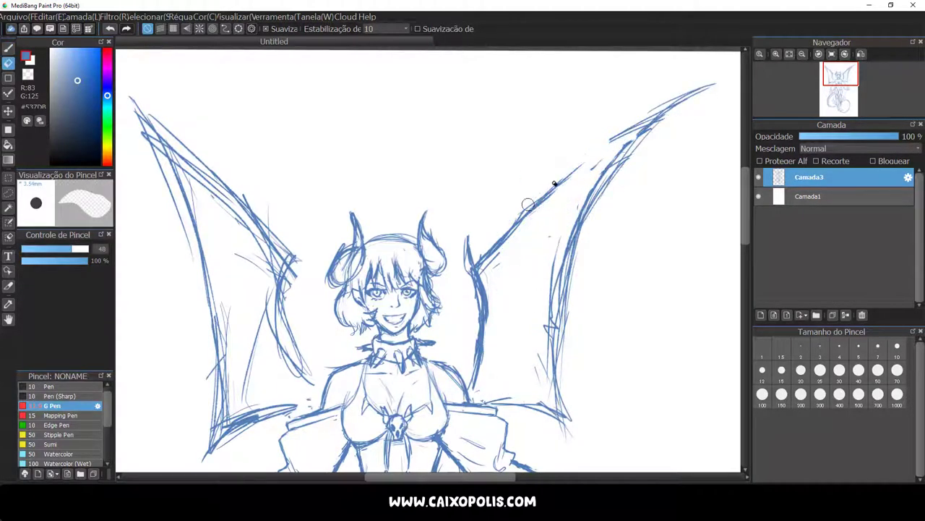
pyautogui.moveTo(708, 85); pyautogui.dragTo(611, 141)
pyautogui.moveTo(661, 123); pyautogui.dragTo(585, 253)
pyautogui.moveTo(584, 217); pyautogui.dragTo(559, 352)
pyautogui.press('b')
pyautogui.moveTo(549, 383); pyautogui.dragTo(660, 114)
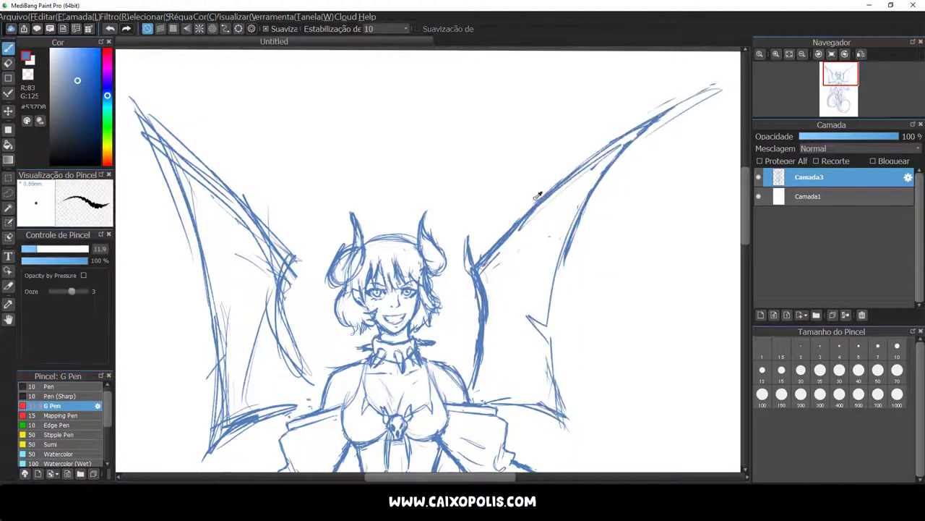
# Select the old left-hand wing with a freehand selection and delete it
pyautogui.scroll(-3, 569, 165)
pyautogui.press('l')
pyautogui.moveTo(318, 166); pyautogui.dragTo(355, 402)
pyautogui.press('Delete')
# Copy the right-hand wing with a freehand selection, flip the pasted copy horizontally and rotate it into place as the left-hand wing
pyautogui.moveTo(612, 194); pyautogui.dragTo(607, 185)
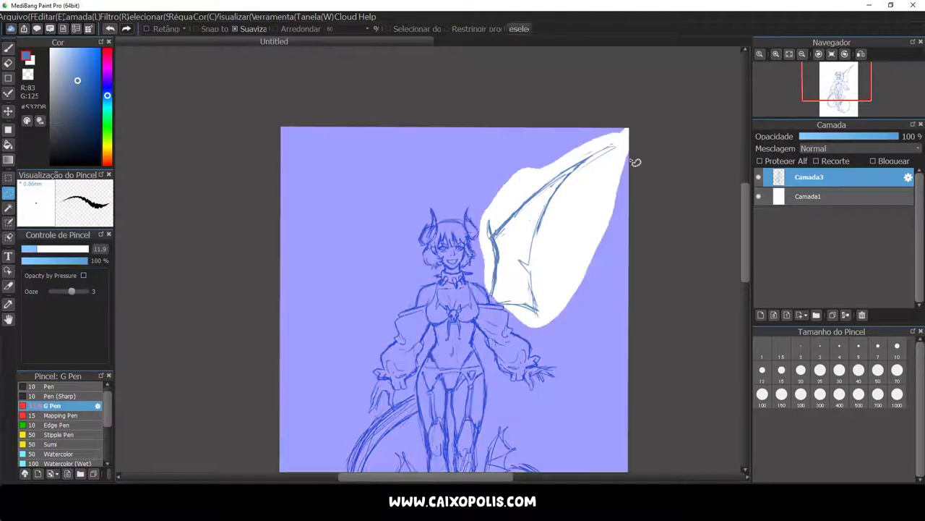
pyautogui.hotkey('ctrl', 'c')
pyautogui.hotkey('ctrl', 'v')
pyautogui.hotkey('ctrl', 't')
pyautogui.click(521, 456)
pyautogui.moveTo(555, 210); pyautogui.dragTo(347, 210)
pyautogui.moveTo(499, 119); pyautogui.dragTo(507, 101)
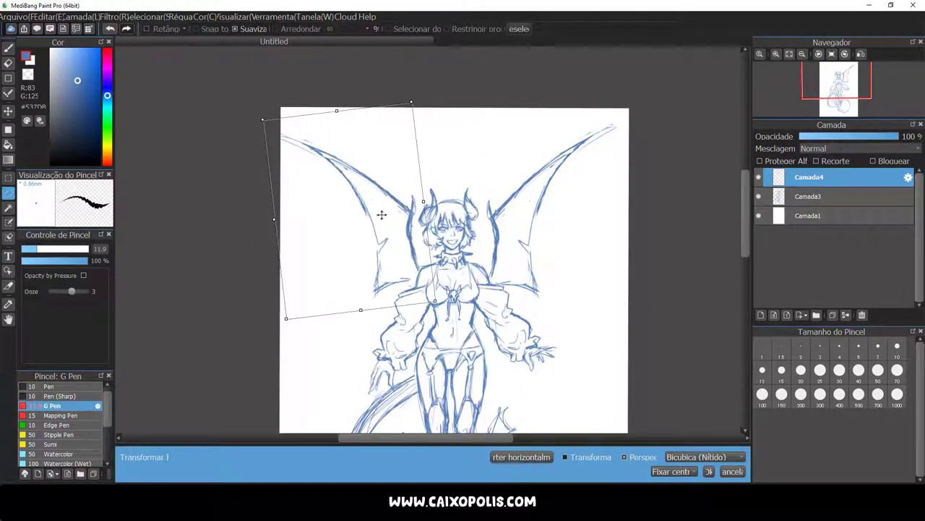
pyautogui.press('Return')
# Merge the mirrored wing into the sketch layer, then shrink the sketch slightly and centre it on the page
pyautogui.scroll(-2, 455, 261)
pyautogui.hotkey('ctrl', 'e')
pyautogui.hotkey('ctrl', 't')
pyautogui.moveTo(456, 260); pyautogui.dragTo(456, 235)
pyautogui.press('Return')
pyautogui.press('b')
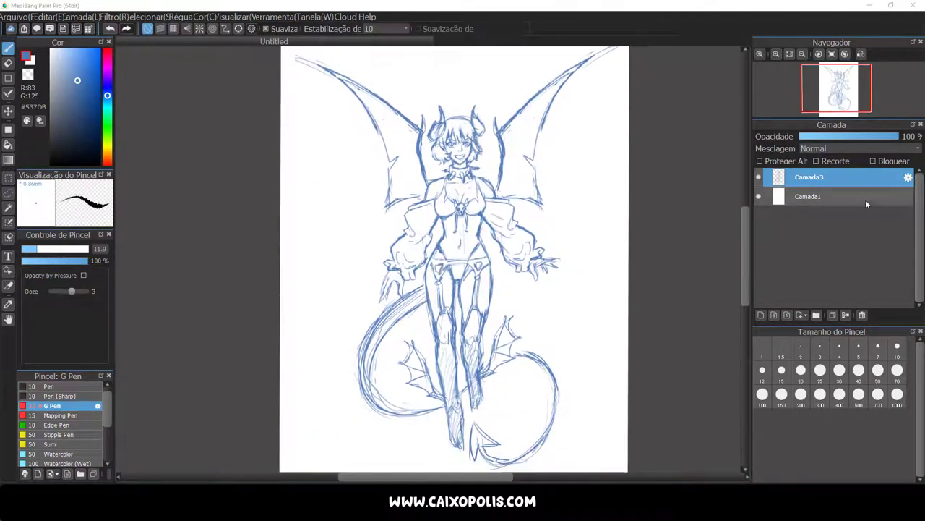
# Lower the sketch layer's opacity, add a new layer above it and set up a black Pen brush at size 17
pyautogui.click(853, 136)
pyautogui.click(761, 315)
pyautogui.scroll(3, 413, 134)
pyautogui.click(36, 64)
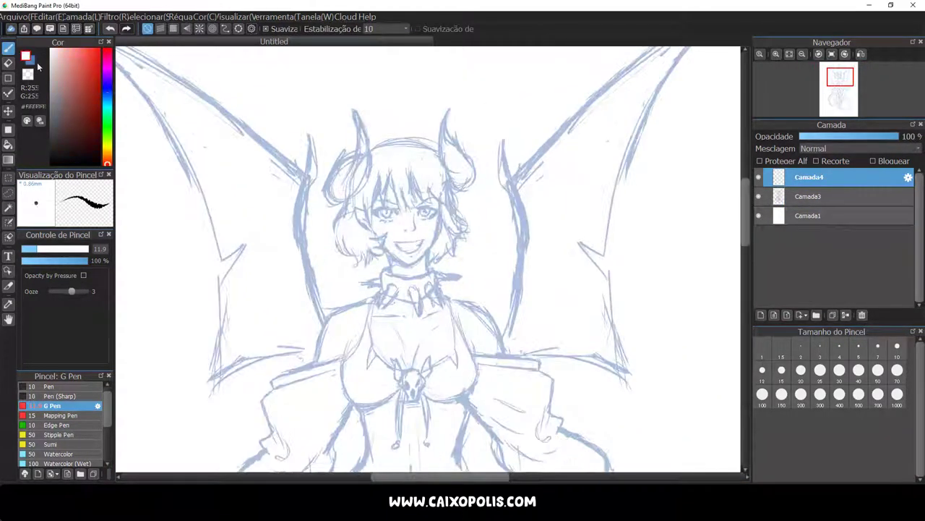
pyautogui.click(48, 387)
# Ink the pointed bangs across the forehead in black over the sketch
pyautogui.moveTo(379, 181); pyautogui.dragTo(369, 226)
pyautogui.moveTo(380, 182); pyautogui.dragTo(364, 223)
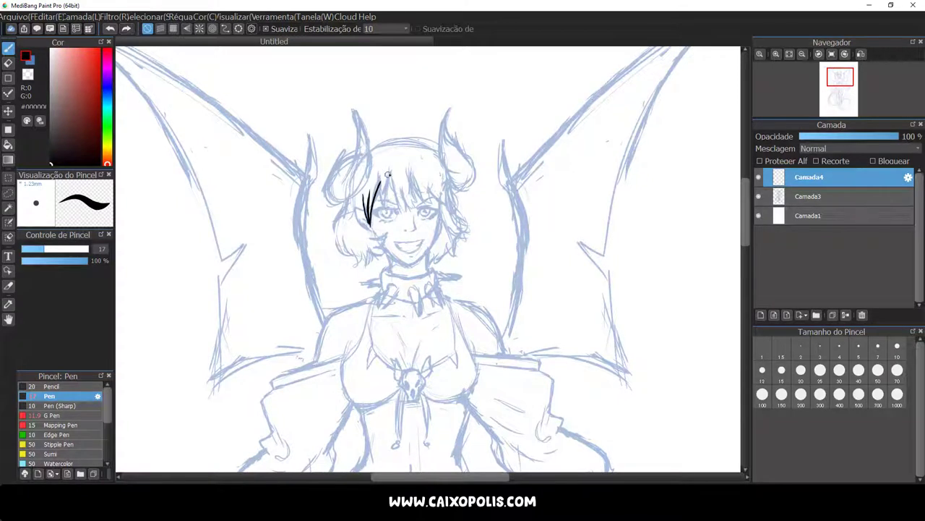
pyautogui.moveTo(383, 159)
pyautogui.mouseDown()
pyautogui.moveTo(374, 211)
pyautogui.moveTo(394, 196)
pyautogui.moveTo(411, 213)
pyautogui.mouseUp()
pyautogui.moveTo(411, 165)
pyautogui.mouseDown()
pyautogui.moveTo(420, 195)
pyautogui.moveTo(441, 202)
pyautogui.mouseUp()
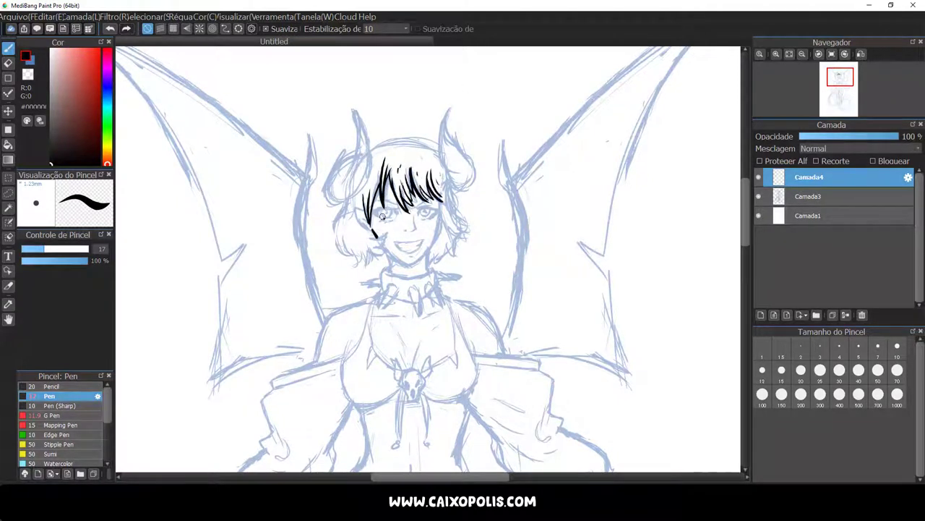
# Ink both pointed ears, the side hair, the curved horns and the strands along the top of the hair
pyautogui.moveTo(376, 235); pyautogui.dragTo(354, 206)
pyautogui.moveTo(439, 196); pyautogui.dragTo(448, 241)
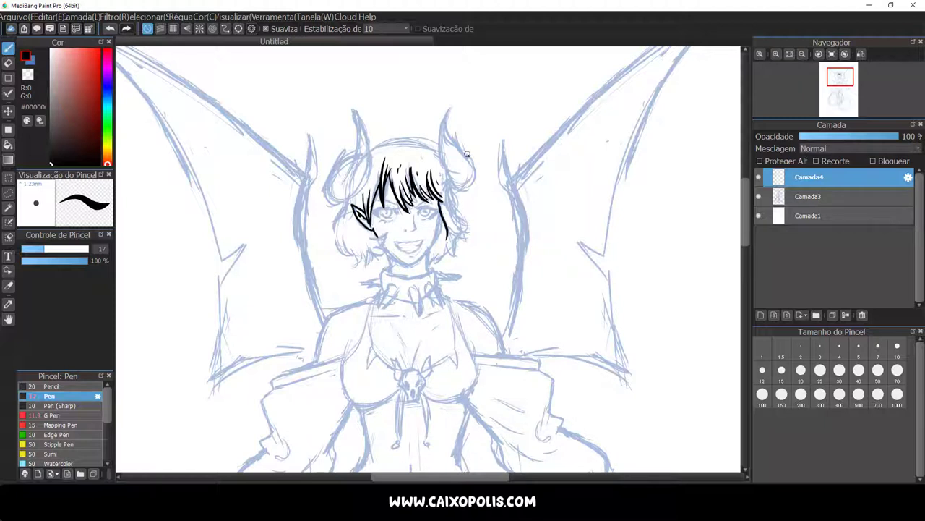
pyautogui.hotkey('ctrl', 'z')
pyautogui.moveTo(441, 195); pyautogui.dragTo(460, 237)
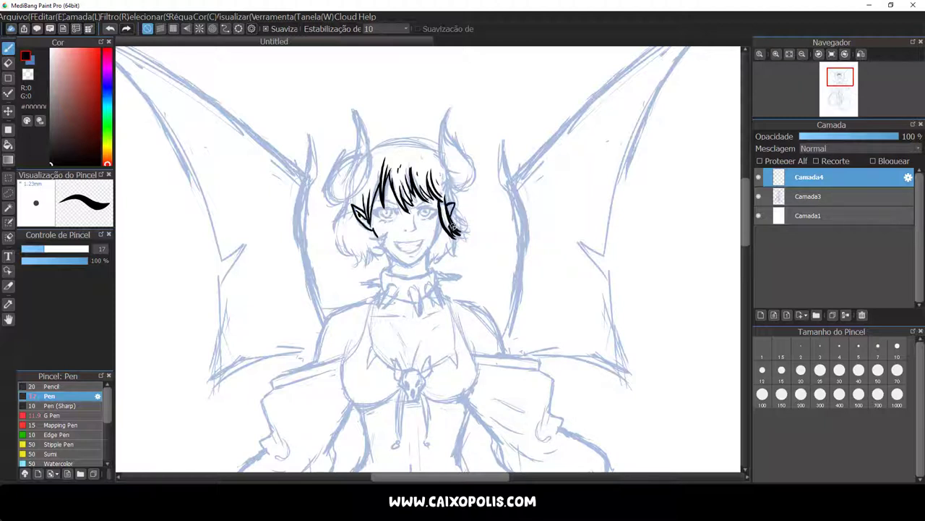
pyautogui.moveTo(353, 199); pyautogui.dragTo(336, 254)
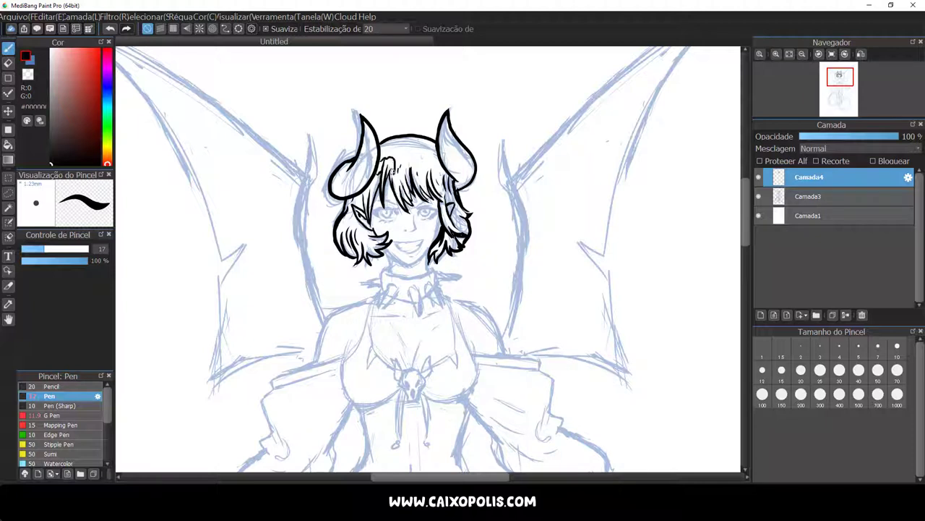
pyautogui.moveTo(417, 157); pyautogui.dragTo(447, 165)
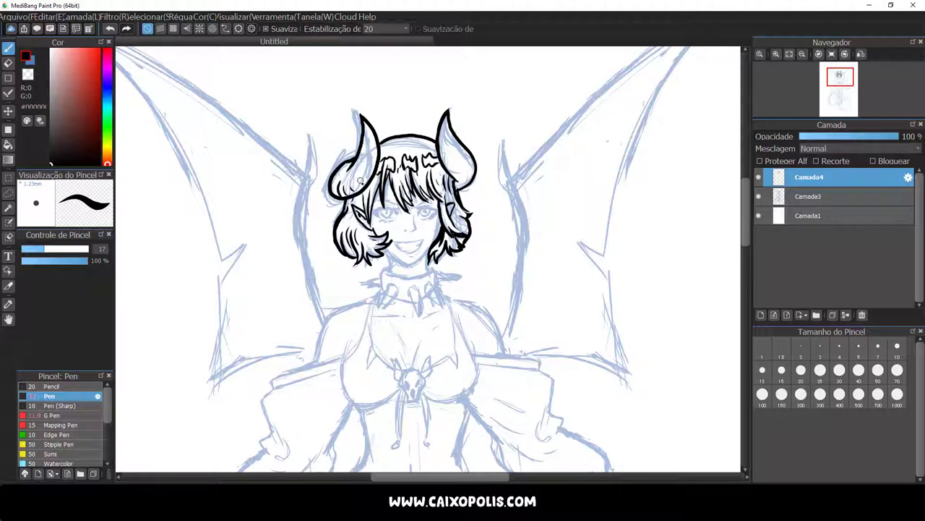
# Outline the jaw and horn texture, trim the right-hand horn's tip and set the stabilization to 15
pyautogui.moveTo(387, 252); pyautogui.dragTo(429, 255)
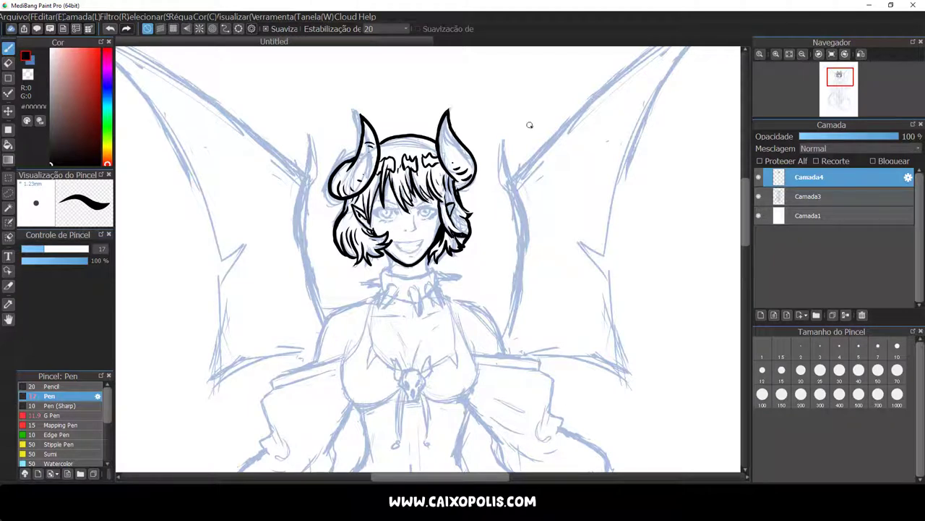
pyautogui.press('e')
pyautogui.moveTo(450, 109)
pyautogui.mouseDown()
pyautogui.moveTo(475, 172)
pyautogui.moveTo(445, 111)
pyautogui.moveTo(465, 143)
pyautogui.mouseUp()
pyautogui.press('b')
pyautogui.click(387, 29)
pyautogui.click(378, 124)
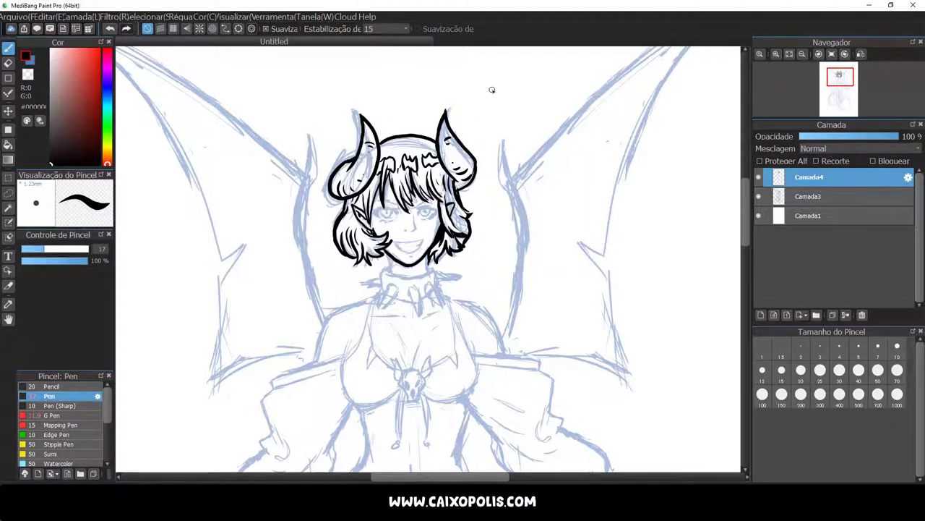
# Ink the neck, spiked collar, halter top and both shoulders with the Pen brush at size 13.6
pyautogui.moveTo(392, 262)
pyautogui.mouseDown()
pyautogui.moveTo(394, 276)
pyautogui.moveTo(431, 270)
pyautogui.mouseUp()
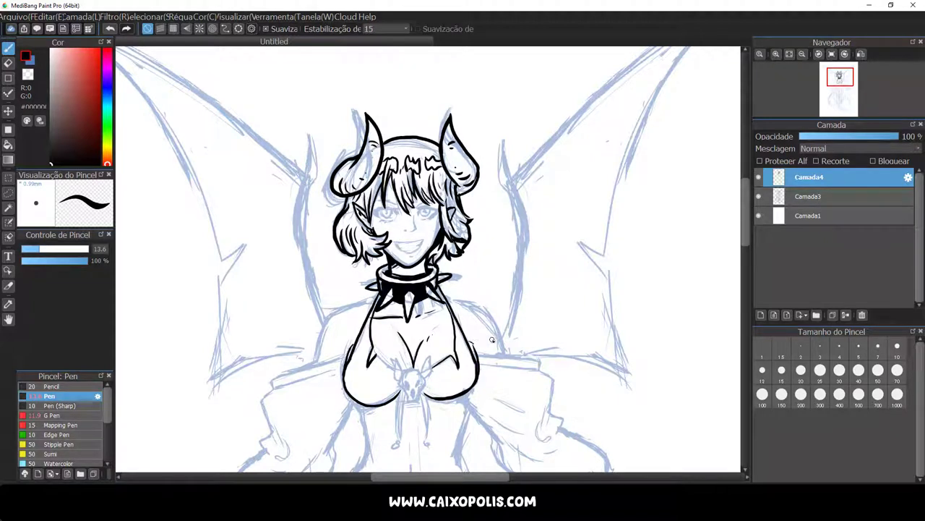
pyautogui.moveTo(369, 298); pyautogui.dragTo(312, 365)
pyautogui.moveTo(463, 297); pyautogui.dragTo(511, 356)
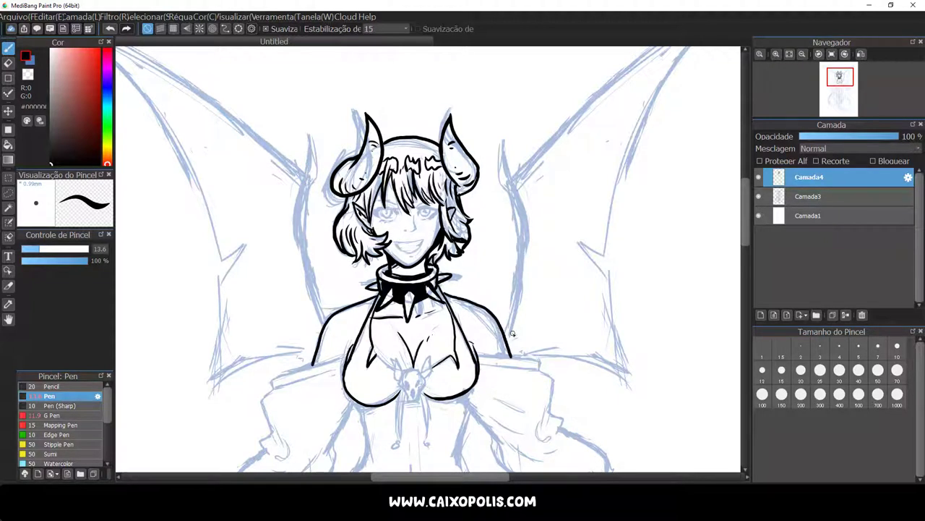
# Ink the horned skull ornament with its hanging ties and add curved hatching to both sides of the top
pyautogui.moveTo(413, 372); pyautogui.dragTo(417, 402)
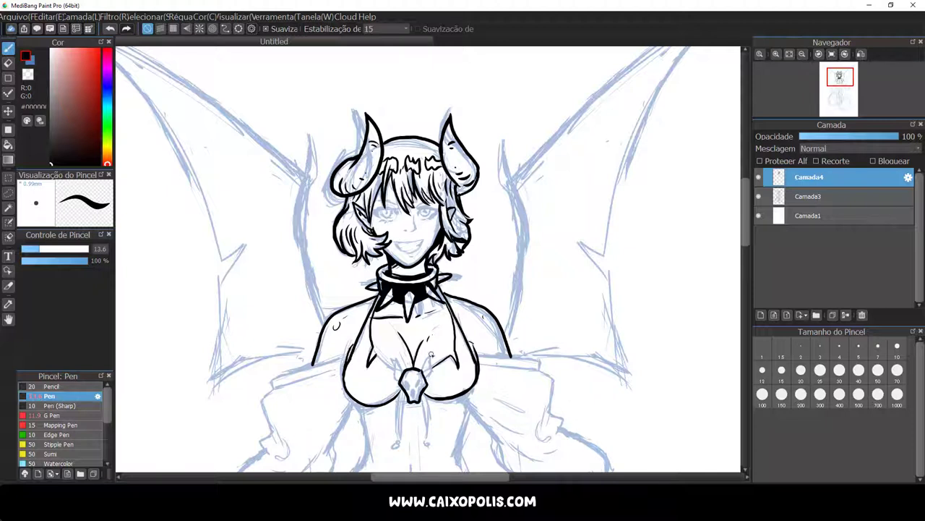
pyautogui.moveTo(389, 352)
pyautogui.mouseDown()
pyautogui.moveTo(402, 382)
pyautogui.moveTo(408, 373)
pyautogui.mouseUp()
pyautogui.moveTo(432, 352); pyautogui.dragTo(431, 380)
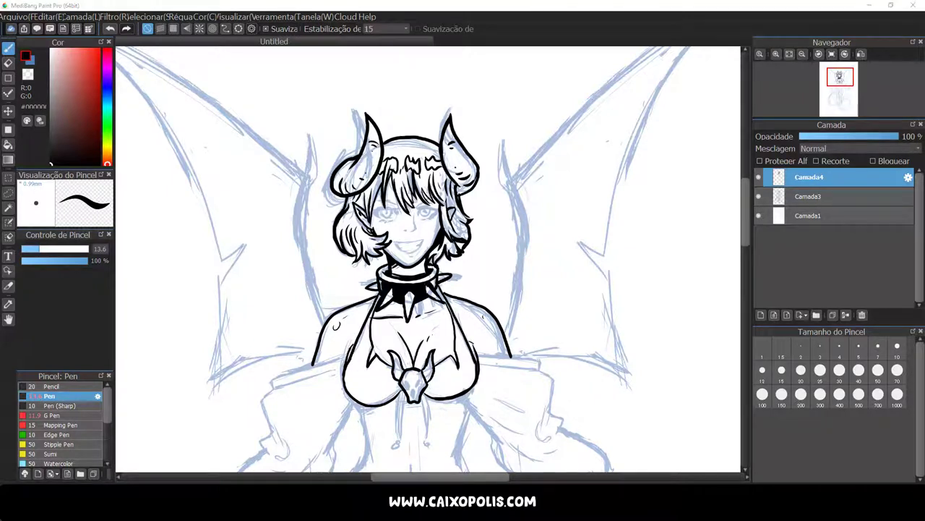
pyautogui.moveTo(403, 389)
pyautogui.mouseDown()
pyautogui.moveTo(398, 437)
pyautogui.moveTo(400, 422)
pyautogui.mouseUp()
pyautogui.moveTo(428, 392)
pyautogui.mouseDown()
pyautogui.moveTo(426, 438)
pyautogui.moveTo(350, 375)
pyautogui.moveTo(402, 395)
pyautogui.mouseUp()
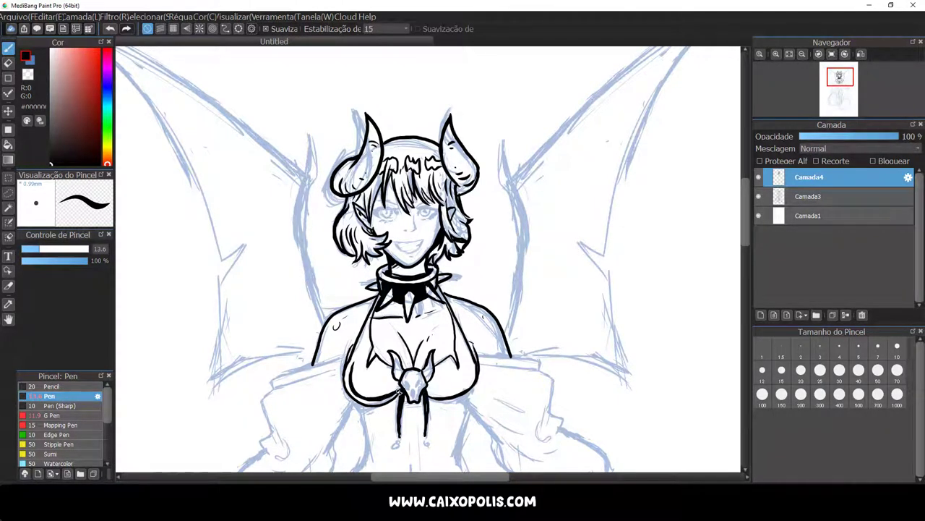
pyautogui.moveTo(355, 364)
pyautogui.mouseDown()
pyautogui.moveTo(367, 396)
pyautogui.moveTo(363, 380)
pyautogui.mouseUp()
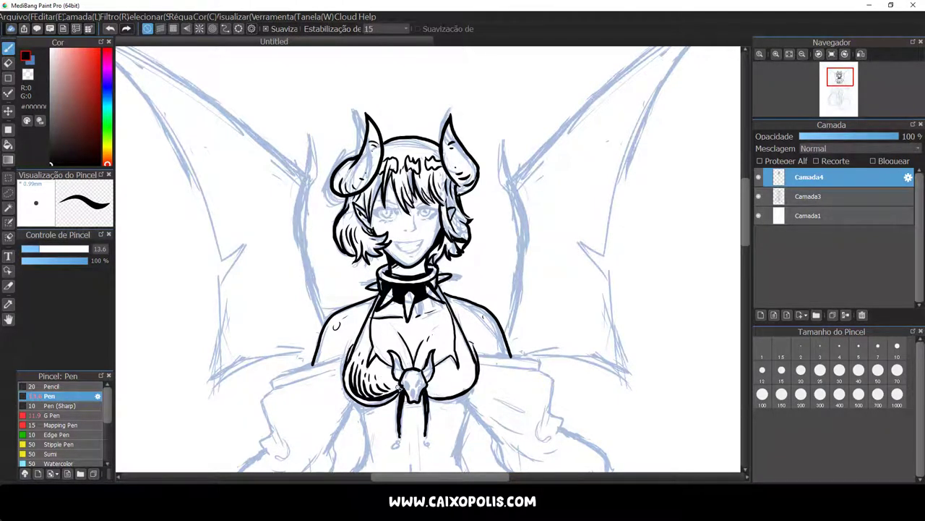
pyautogui.moveTo(424, 388)
pyautogui.mouseDown()
pyautogui.moveTo(463, 360)
pyautogui.moveTo(479, 369)
pyautogui.moveTo(441, 369)
pyautogui.mouseUp()
# Ink both sides of the waist and the broken centre and muscle lines of the abdomen
pyautogui.scroll(-5, 389, 320)
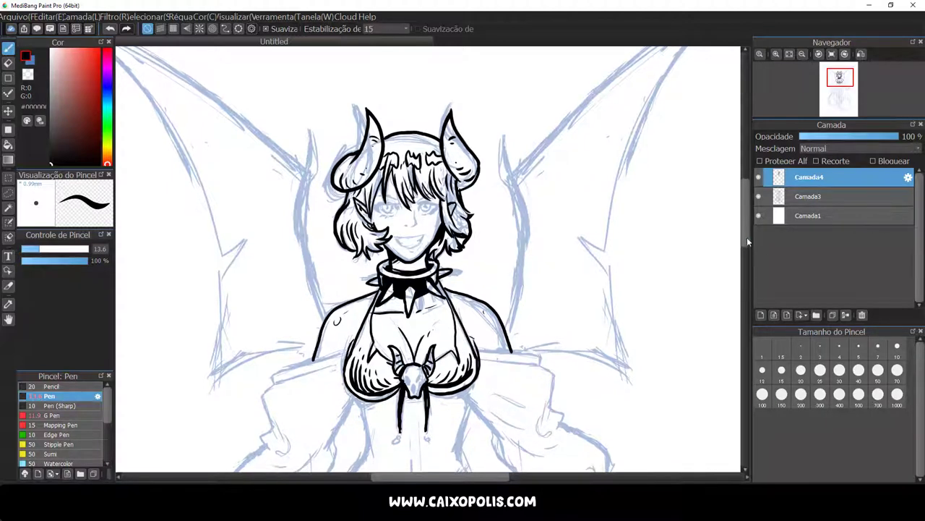
pyautogui.moveTo(354, 290); pyautogui.dragTo(375, 355)
pyautogui.moveTo(473, 280); pyautogui.dragTo(454, 353)
pyautogui.moveTo(395, 307)
pyautogui.mouseDown()
pyautogui.moveTo(380, 320)
pyautogui.moveTo(412, 348)
pyautogui.mouseUp()
pyautogui.moveTo(414, 358); pyautogui.dragTo(414, 394)
pyautogui.moveTo(370, 334); pyautogui.dragTo(357, 361)
# Set the brush size to 16, thicken both shoulder outlines and ink the left-hand sleeve's upper band and inner edge
pyautogui.press(']')
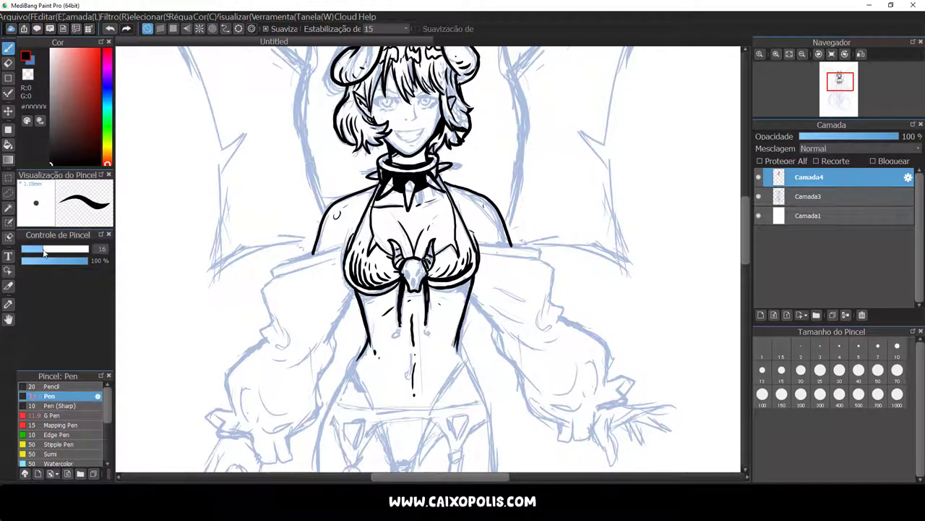
pyautogui.moveTo(377, 184); pyautogui.dragTo(318, 233)
pyautogui.moveTo(444, 180); pyautogui.dragTo(509, 242)
pyautogui.moveTo(284, 270); pyautogui.dragTo(348, 245)
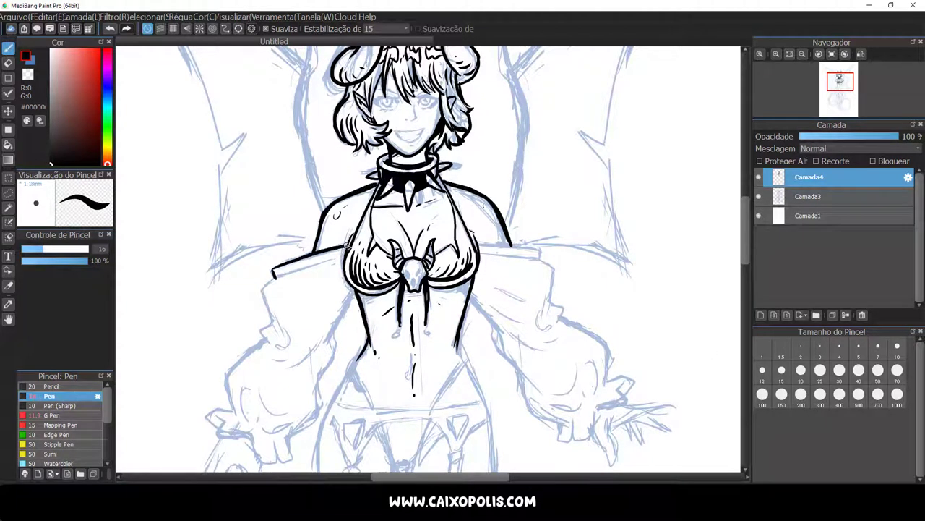
pyautogui.moveTo(279, 279); pyautogui.dragTo(345, 253)
pyautogui.moveTo(358, 291); pyautogui.dragTo(321, 347)
# Ink the puffy outline, folds and ruffled cuff of the left-hand sleeve
pyautogui.scroll(-5, 321, 340)
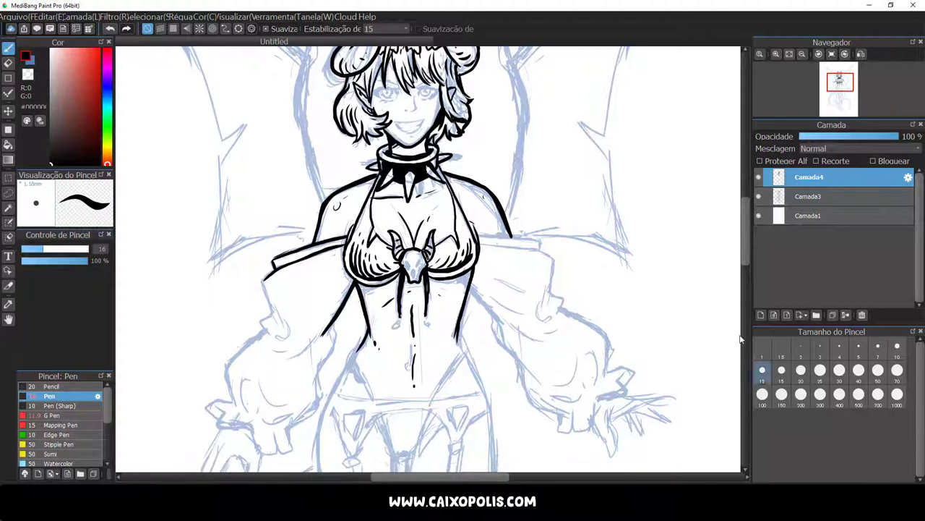
pyautogui.moveTo(264, 183); pyautogui.dragTo(275, 224)
pyautogui.moveTo(283, 247); pyautogui.dragTo(306, 261)
pyautogui.moveTo(334, 221)
pyautogui.mouseDown()
pyautogui.moveTo(315, 282)
pyautogui.moveTo(280, 334)
pyautogui.mouseUp()
pyautogui.moveTo(237, 306); pyautogui.dragTo(262, 234)
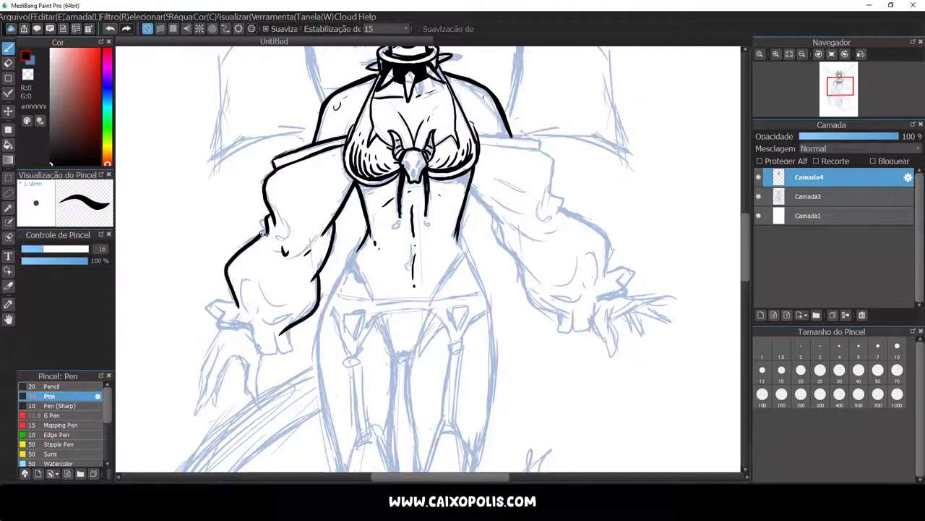
pyautogui.moveTo(243, 284)
pyautogui.mouseDown()
pyautogui.moveTo(269, 318)
pyautogui.moveTo(302, 292)
pyautogui.mouseUp()
pyautogui.moveTo(229, 311)
pyautogui.mouseDown()
pyautogui.moveTo(294, 353)
pyautogui.moveTo(257, 356)
pyautogui.moveTo(225, 334)
pyautogui.moveTo(236, 297)
pyautogui.mouseUp()
pyautogui.hotkey('ctrl', 'z')
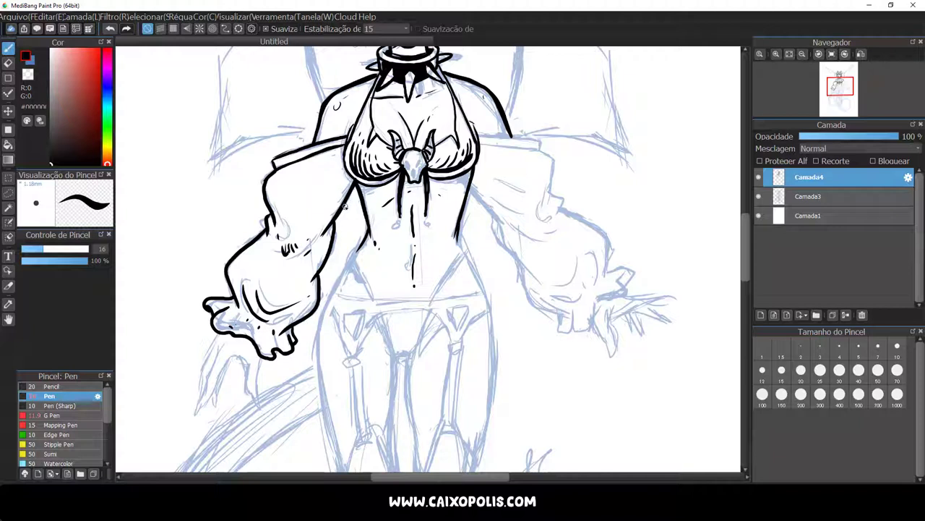
# Hatch the inner edge of the left-hand sleeve and fill its upper band with black strokes
pyautogui.moveTo(355, 148); pyautogui.dragTo(343, 177)
pyautogui.moveTo(325, 217); pyautogui.dragTo(316, 238)
pyautogui.moveTo(346, 178)
pyautogui.mouseDown()
pyautogui.moveTo(330, 217)
pyautogui.moveTo(344, 209)
pyautogui.mouseUp()
pyautogui.moveTo(275, 164); pyautogui.dragTo(311, 148)
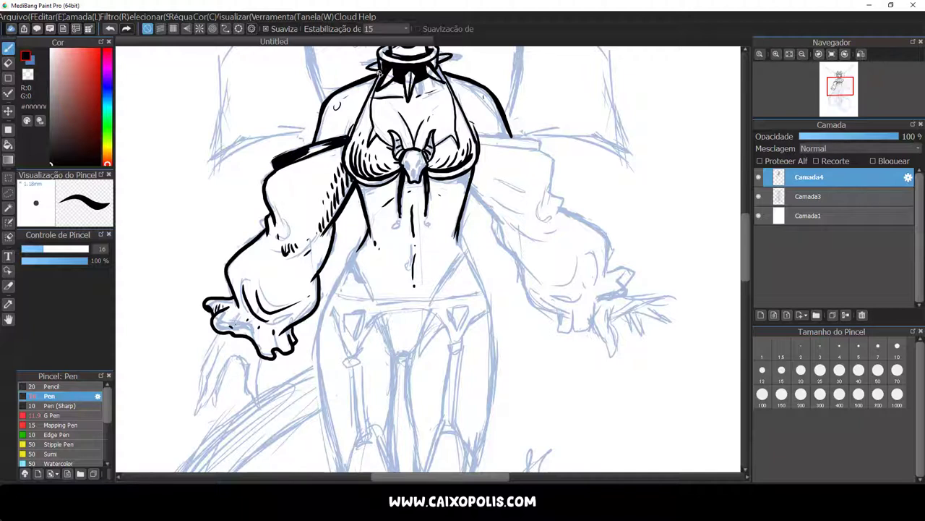
pyautogui.hotkey('ctrl', 'z')
# Ink the hips, the inner and outer thigh lines and the edges of the briefs
pyautogui.moveTo(360, 246); pyautogui.dragTo(337, 287)
pyautogui.scroll(-3, 350, 264)
pyautogui.moveTo(343, 204); pyautogui.dragTo(337, 385)
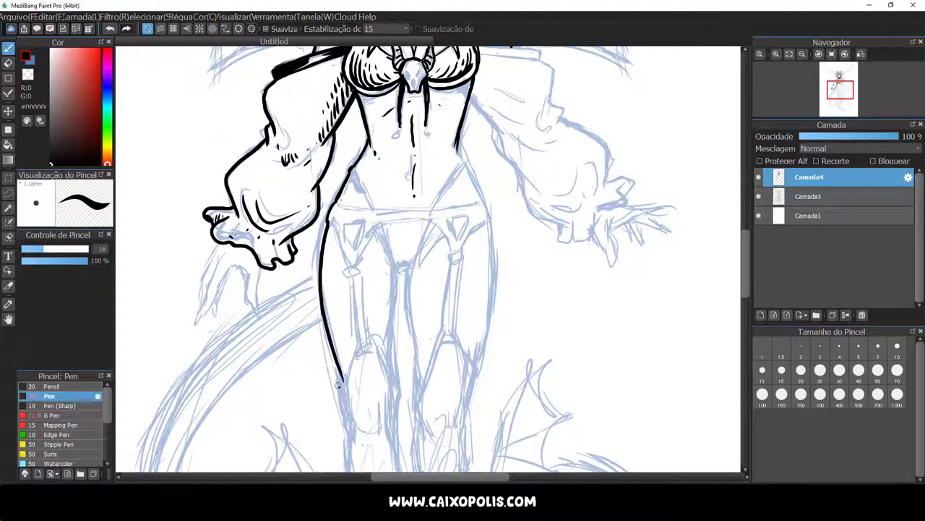
pyautogui.moveTo(473, 180)
pyautogui.mouseDown()
pyautogui.moveTo(495, 318)
pyautogui.moveTo(473, 375)
pyautogui.mouseUp()
pyautogui.moveTo(399, 269)
pyautogui.mouseDown()
pyautogui.moveTo(413, 268)
pyautogui.moveTo(416, 404)
pyautogui.mouseUp()
pyautogui.moveTo(398, 269)
pyautogui.mouseDown()
pyautogui.moveTo(390, 406)
pyautogui.moveTo(432, 217)
pyautogui.mouseUp()
pyautogui.moveTo(467, 160); pyautogui.dragTo(436, 212)
# Ink the belt across the hips and the triangular garter straps with black clasps
pyautogui.moveTo(350, 167)
pyautogui.mouseDown()
pyautogui.moveTo(373, 211)
pyautogui.moveTo(490, 205)
pyautogui.mouseUp()
pyautogui.scroll(-1, 418, 240)
pyautogui.moveTo(349, 250); pyautogui.dragTo(350, 251)
pyautogui.moveTo(449, 243); pyautogui.dragTo(450, 244)
pyautogui.moveTo(340, 204); pyautogui.dragTo(481, 195)
pyautogui.moveTo(375, 201); pyautogui.dragTo(362, 247)
pyautogui.moveTo(334, 204); pyautogui.dragTo(350, 250)
pyautogui.moveTo(434, 205); pyautogui.dragTo(458, 248)
# Fill the briefs with solid black and touch up the left-hand garter strap
pyautogui.click(8, 145)
pyautogui.click(405, 220)
pyautogui.press('b')
pyautogui.moveTo(368, 205)
pyautogui.mouseDown()
pyautogui.moveTo(356, 248)
pyautogui.moveTo(357, 238)
pyautogui.mouseUp()
# Ink the right-hand sleeve's black band, puffy outline and folds, and retouch the left-hand sleeve's lower fold
pyautogui.scroll(5, 433, 260)
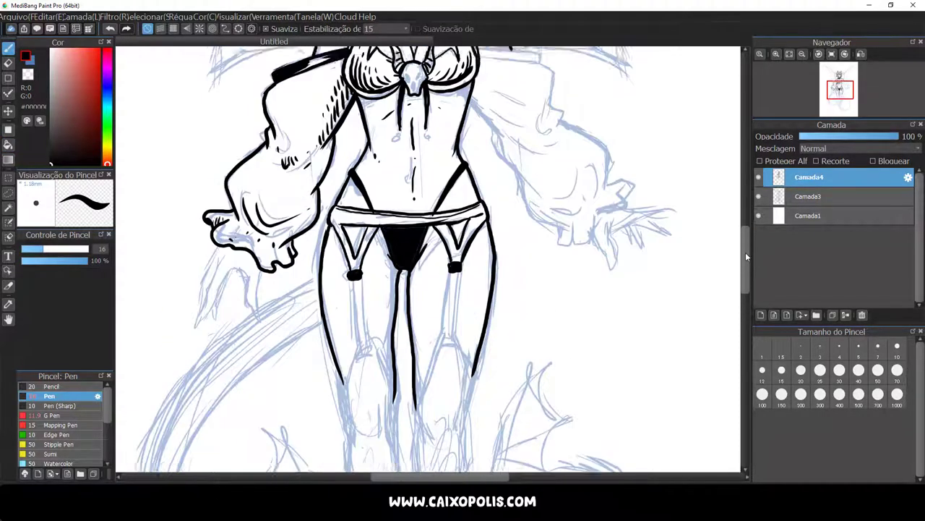
pyautogui.moveTo(490, 210)
pyautogui.mouseDown()
pyautogui.moveTo(546, 226)
pyautogui.moveTo(557, 281)
pyautogui.moveTo(547, 297)
pyautogui.mouseUp()
pyautogui.moveTo(470, 260); pyautogui.dragTo(541, 353)
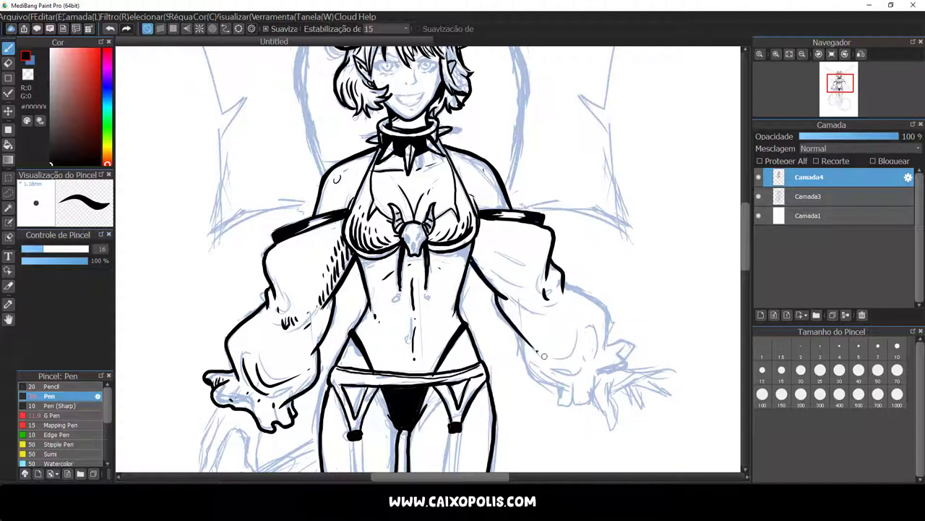
pyautogui.moveTo(566, 286)
pyautogui.mouseDown()
pyautogui.moveTo(612, 345)
pyautogui.moveTo(571, 388)
pyautogui.mouseUp()
pyautogui.press('e')
pyautogui.press('b')
pyautogui.moveTo(597, 343); pyautogui.dragTo(583, 376)
pyautogui.press('e')
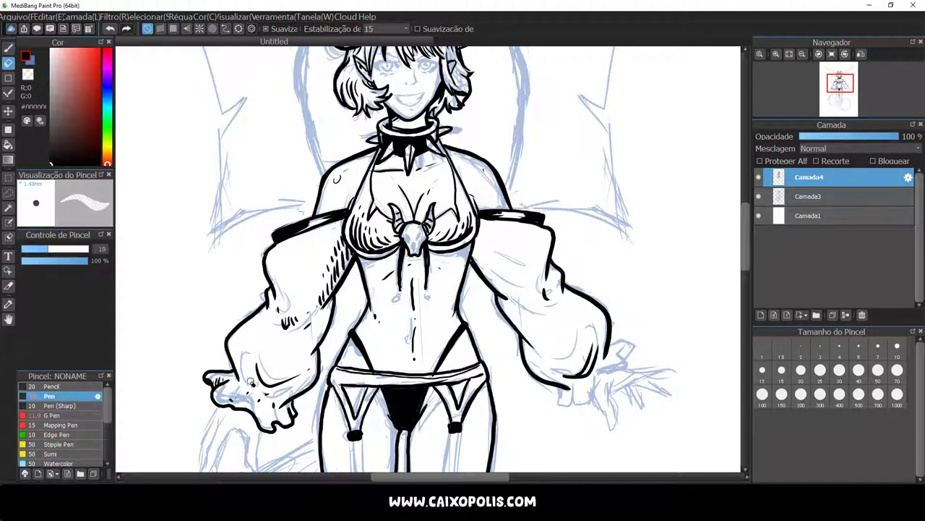
pyautogui.moveTo(251, 381); pyautogui.dragTo(264, 392)
# Hatch the inner edge of the right-hand sleeve and ink its ruffled cuff
pyautogui.press('b')
pyautogui.moveTo(477, 249); pyautogui.dragTo(486, 274)
pyautogui.moveTo(489, 261); pyautogui.dragTo(506, 289)
pyautogui.moveTo(501, 280); pyautogui.dragTo(512, 292)
pyautogui.moveTo(486, 242); pyautogui.dragTo(492, 253)
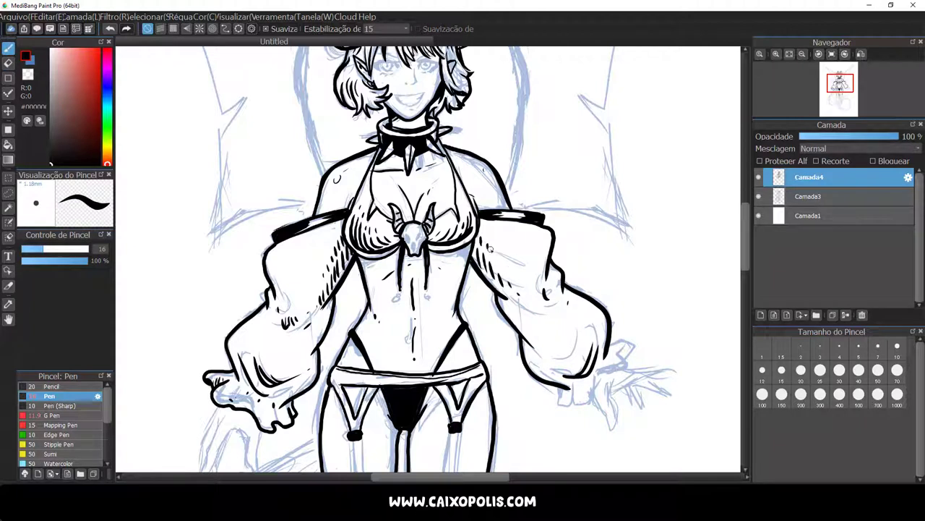
pyautogui.moveTo(561, 381)
pyautogui.mouseDown()
pyautogui.moveTo(579, 409)
pyautogui.moveTo(634, 362)
pyautogui.mouseUp()
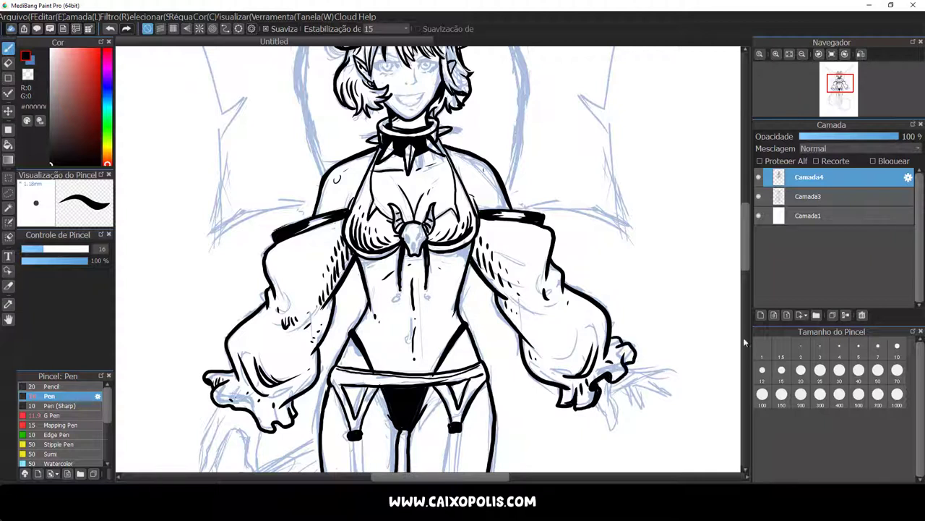
# Erase the outer part of the left-hand cuff and redraw it with tighter ruffles and black inner folds
pyautogui.press('e')
pyautogui.moveTo(245, 411)
pyautogui.mouseDown()
pyautogui.moveTo(210, 383)
pyautogui.moveTo(217, 405)
pyautogui.mouseUp()
pyautogui.press('p')
pyautogui.moveTo(217, 371)
pyautogui.mouseDown()
pyautogui.moveTo(235, 375)
pyautogui.moveTo(261, 419)
pyautogui.mouseUp()
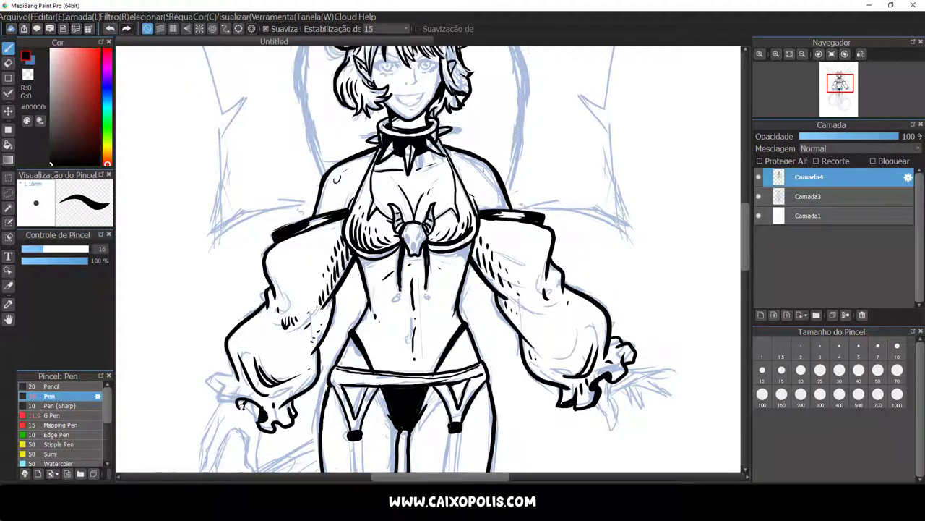
pyautogui.moveTo(217, 389)
pyautogui.mouseDown()
pyautogui.moveTo(219, 403)
pyautogui.moveTo(232, 373)
pyautogui.mouseUp()
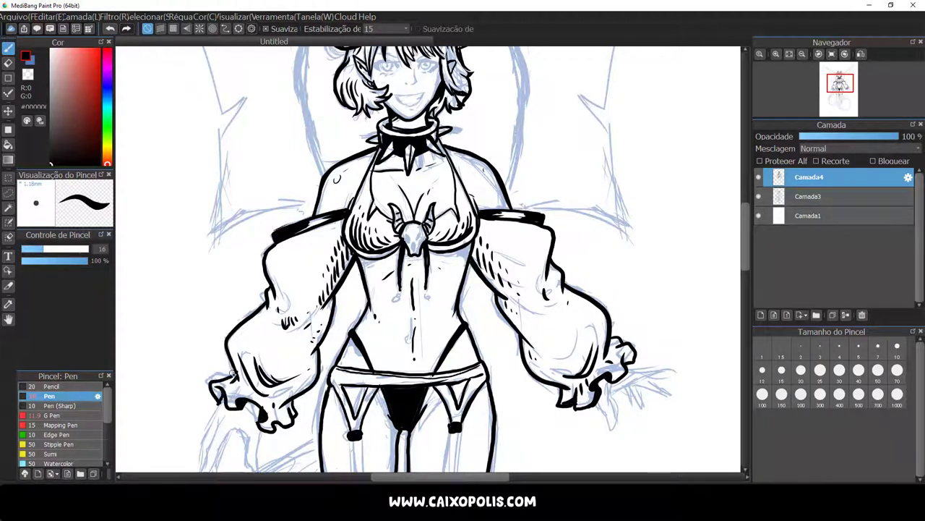
# Ink the left-hand hand below the cuff with long pointed fingers
pyautogui.scroll(-3, 718, 239)
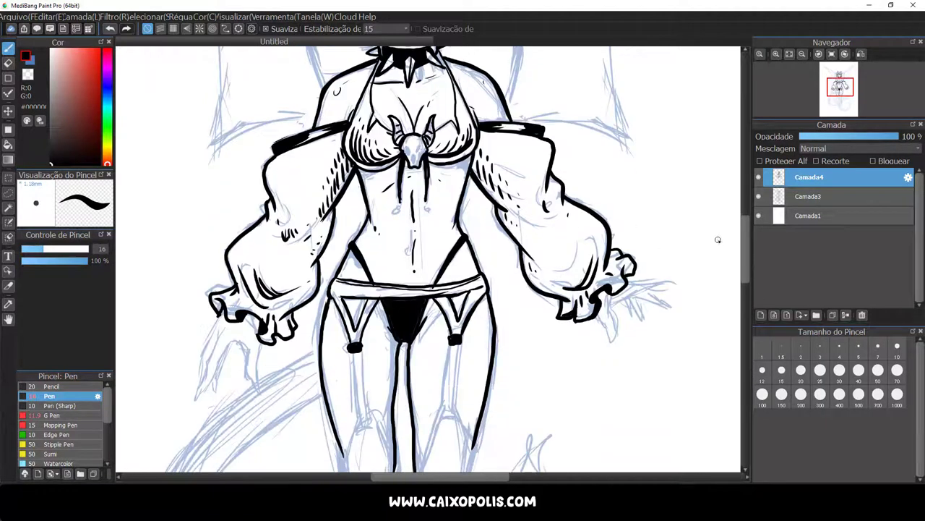
pyautogui.moveTo(233, 341); pyautogui.dragTo(252, 380)
pyautogui.moveTo(222, 327)
pyautogui.mouseDown()
pyautogui.moveTo(239, 357)
pyautogui.moveTo(207, 390)
pyautogui.moveTo(230, 350)
pyautogui.moveTo(216, 386)
pyautogui.mouseUp()
pyautogui.moveTo(217, 311); pyautogui.dragTo(221, 335)
pyautogui.moveTo(216, 323); pyautogui.dragTo(205, 373)
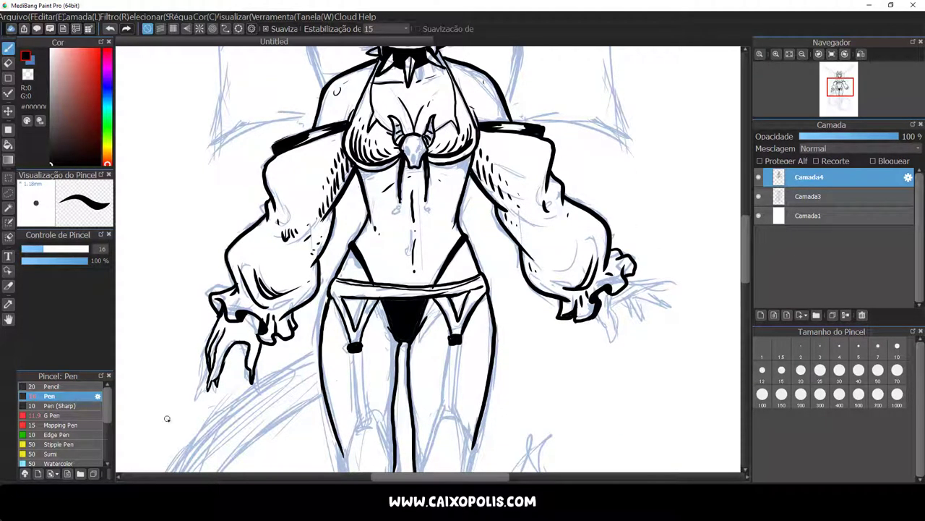
# Retouch the left-hand cuff and ink the right-hand hand with long pointed fingers and small claws
pyautogui.moveTo(222, 305); pyautogui.dragTo(218, 312)
pyautogui.moveTo(241, 314); pyautogui.dragTo(262, 331)
pyautogui.moveTo(615, 311); pyautogui.dragTo(647, 290)
pyautogui.moveTo(652, 284)
pyautogui.mouseDown()
pyautogui.moveTo(639, 275)
pyautogui.moveTo(678, 285)
pyautogui.mouseUp()
pyautogui.moveTo(613, 312); pyautogui.dragTo(618, 350)
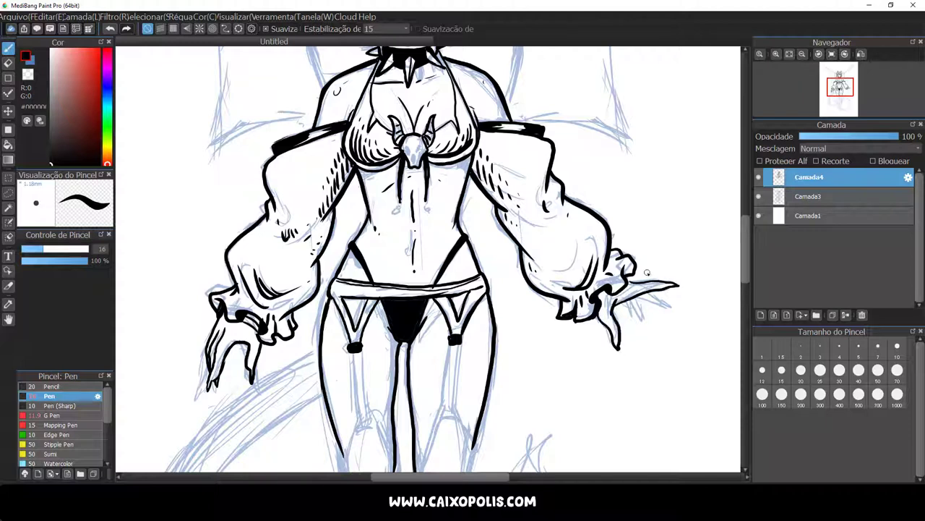
pyautogui.moveTo(636, 299)
pyautogui.mouseDown()
pyautogui.moveTo(671, 307)
pyautogui.moveTo(640, 318)
pyautogui.mouseUp()
pyautogui.moveTo(627, 315); pyautogui.dragTo(637, 291)
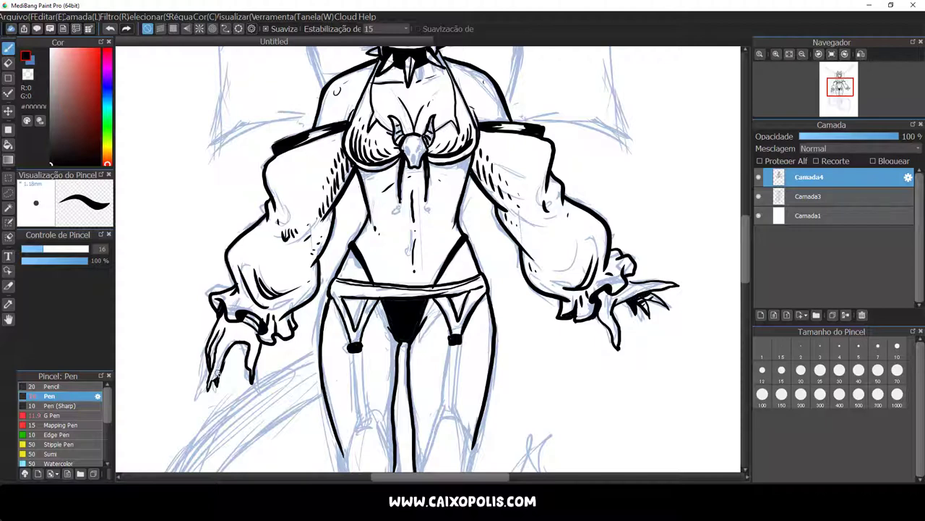
# Ink the right-hand leg's tapered garter end above the knee, the outer knee contour and two short marks below the kneecap
pyautogui.scroll(-10, 216, 373)
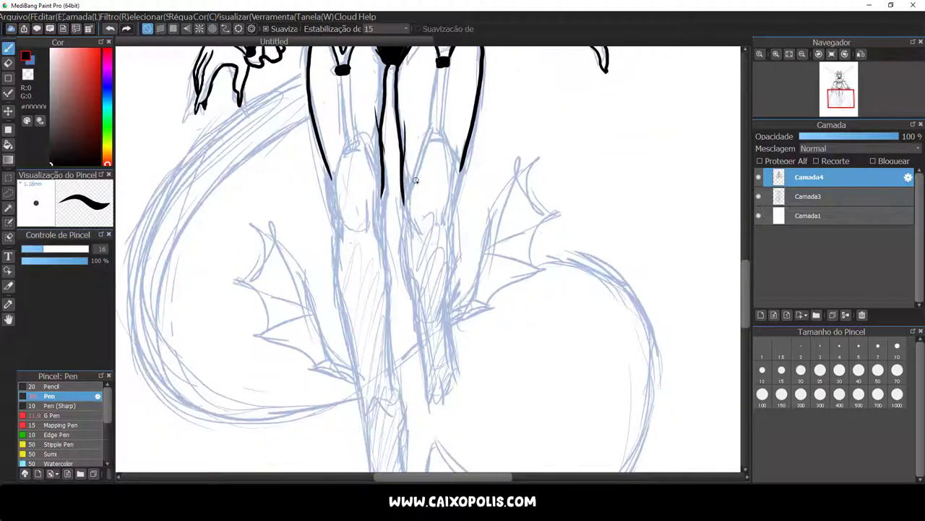
pyautogui.moveTo(413, 208); pyautogui.dragTo(422, 231)
pyautogui.moveTo(448, 200); pyautogui.dragTo(432, 232)
pyautogui.moveTo(426, 127)
pyautogui.mouseDown()
pyautogui.moveTo(409, 206)
pyautogui.moveTo(460, 168)
pyautogui.mouseUp()
pyautogui.moveTo(462, 158); pyautogui.dragTo(452, 240)
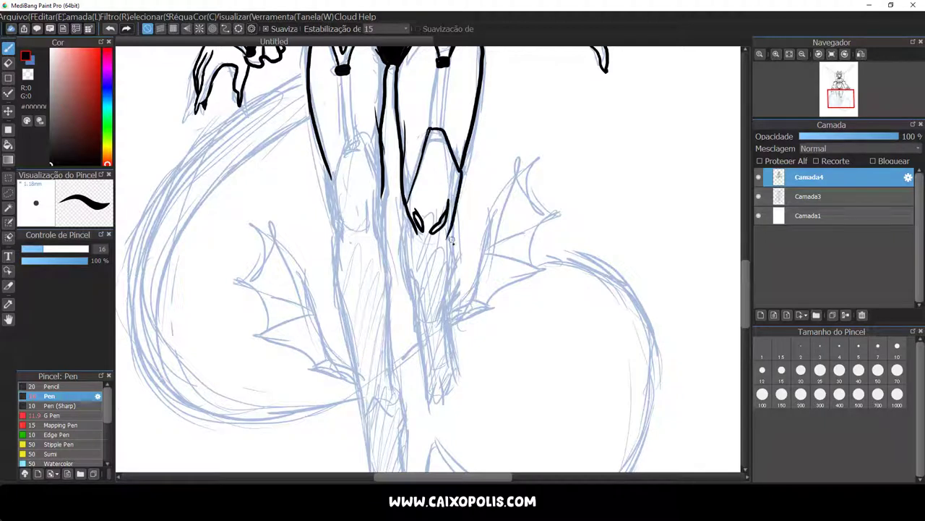
# Ink the right-hand stocking's curved, pointed top edge, the calf and foot contours, and the small wing root at the ankle
pyautogui.moveTo(411, 181); pyautogui.dragTo(407, 224)
pyautogui.moveTo(405, 162); pyautogui.dragTo(419, 227)
pyautogui.moveTo(415, 211); pyautogui.dragTo(431, 233)
pyautogui.moveTo(427, 183)
pyautogui.mouseDown()
pyautogui.moveTo(412, 209)
pyautogui.moveTo(455, 173)
pyautogui.mouseUp()
pyautogui.moveTo(458, 175); pyautogui.dragTo(448, 246)
pyautogui.moveTo(402, 217); pyautogui.dragTo(417, 316)
pyautogui.moveTo(455, 222)
pyautogui.mouseDown()
pyautogui.moveTo(453, 328)
pyautogui.moveTo(477, 288)
pyautogui.mouseUp()
pyautogui.moveTo(416, 319); pyautogui.dragTo(426, 395)
pyautogui.moveTo(451, 330); pyautogui.dragTo(444, 412)
pyautogui.moveTo(449, 376); pyautogui.dragTo(447, 409)
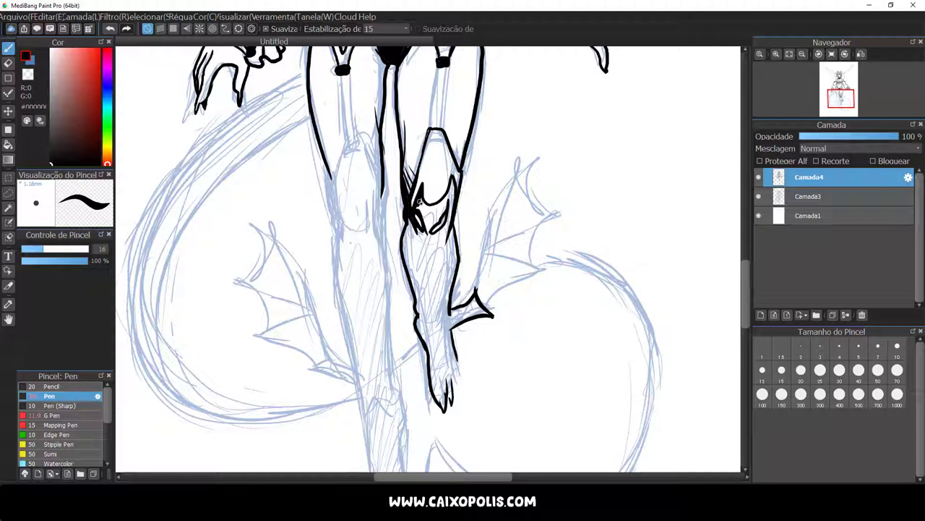
# Finish the right-hand foot's pointed toes, thicken the stocking outline and fill the stocking solid black
pyautogui.moveTo(454, 399); pyautogui.dragTo(457, 350)
pyautogui.moveTo(403, 218); pyautogui.dragTo(423, 324)
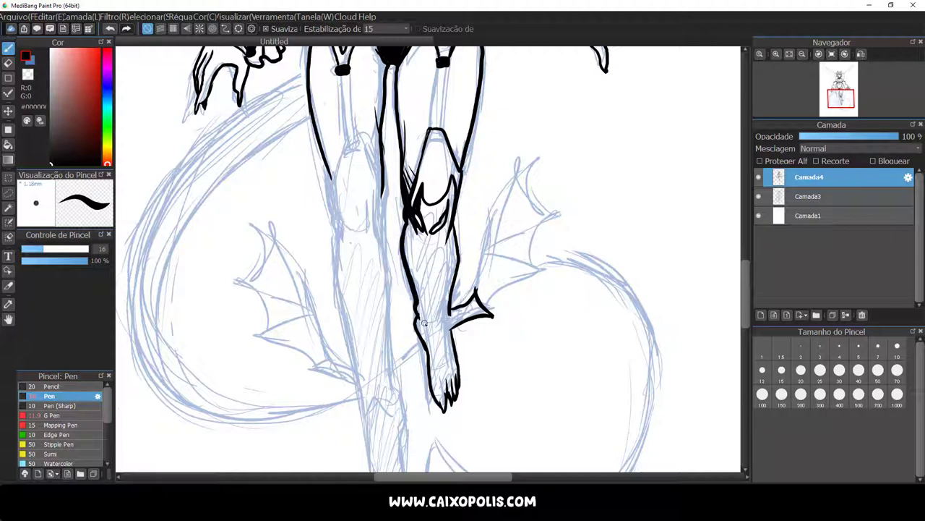
pyautogui.moveTo(456, 222)
pyautogui.mouseDown()
pyautogui.moveTo(447, 320)
pyautogui.moveTo(429, 353)
pyautogui.mouseUp()
pyautogui.press('g')
pyautogui.click(445, 241)
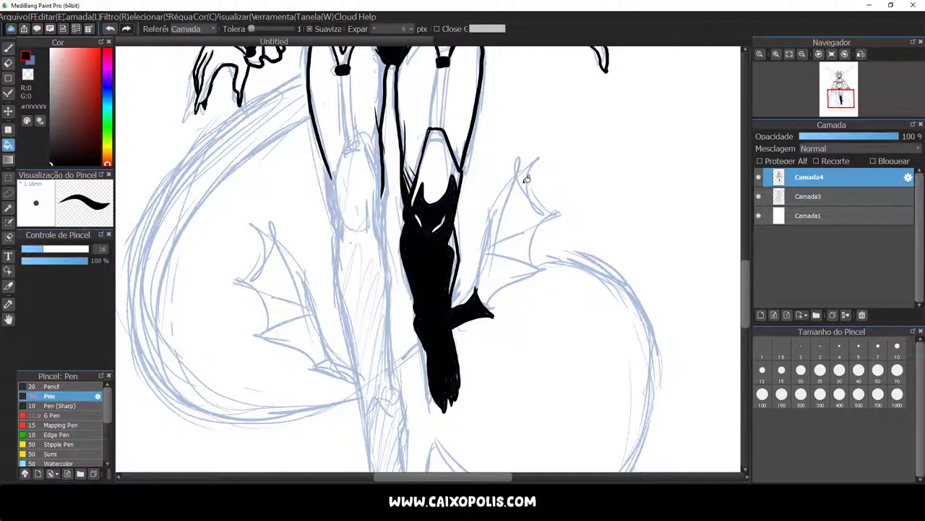
# Clean up the edges of the black right-hand stocking with small ink and eraser corrections
pyautogui.press('b')
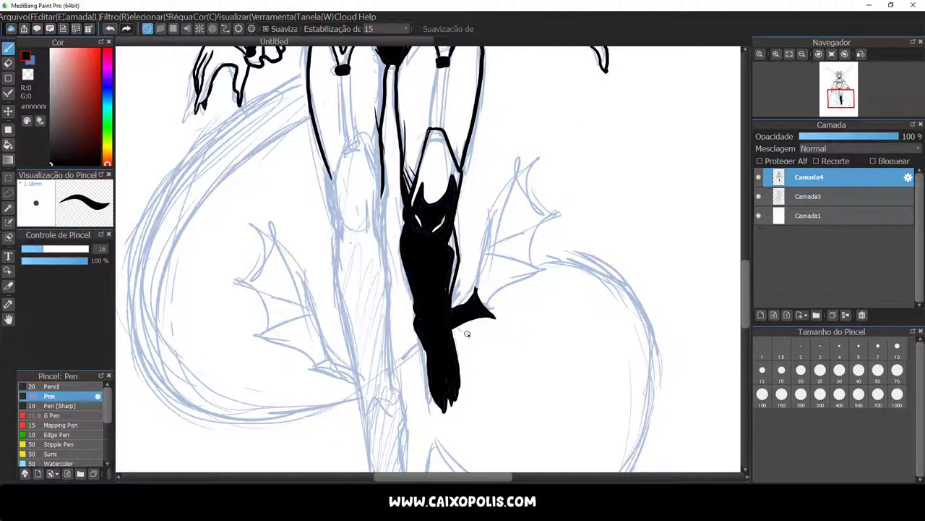
pyautogui.press('e')
pyautogui.moveTo(405, 191); pyautogui.dragTo(418, 340)
pyautogui.moveTo(574, 239); pyautogui.dragTo(541, 289)
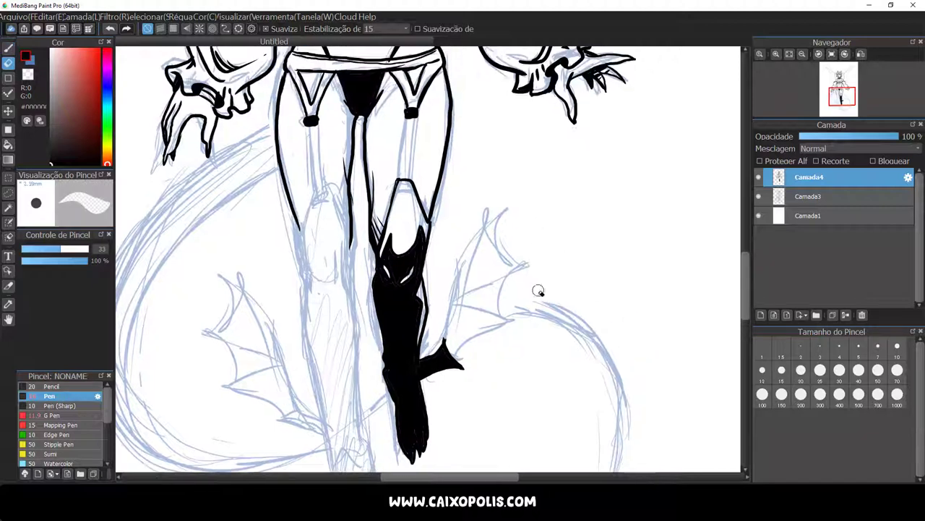
# Ink the bat wing on the right-hand ankle with a scalloped edge, two inner ribs and hatching at its base
pyautogui.press('b')
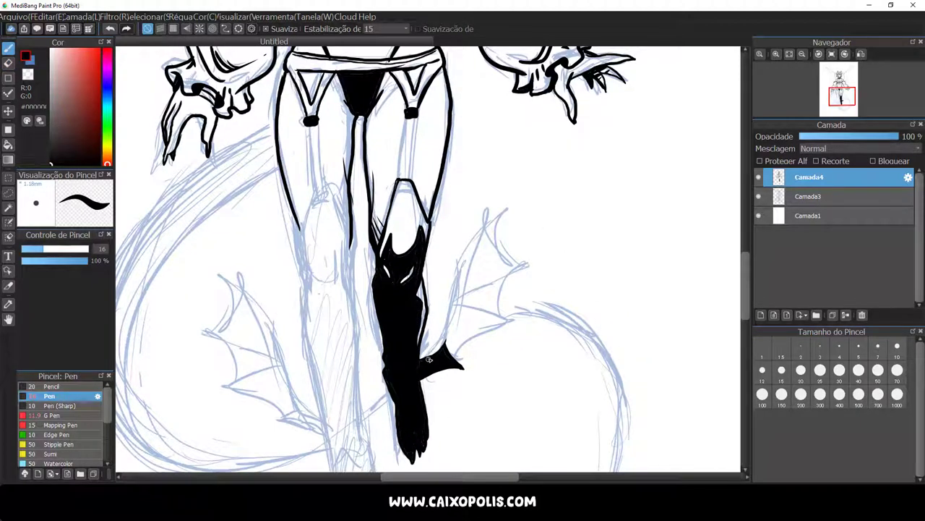
pyautogui.moveTo(428, 359); pyautogui.dragTo(515, 200)
pyautogui.moveTo(462, 365)
pyautogui.mouseDown()
pyautogui.moveTo(518, 318)
pyautogui.moveTo(516, 197)
pyautogui.mouseUp()
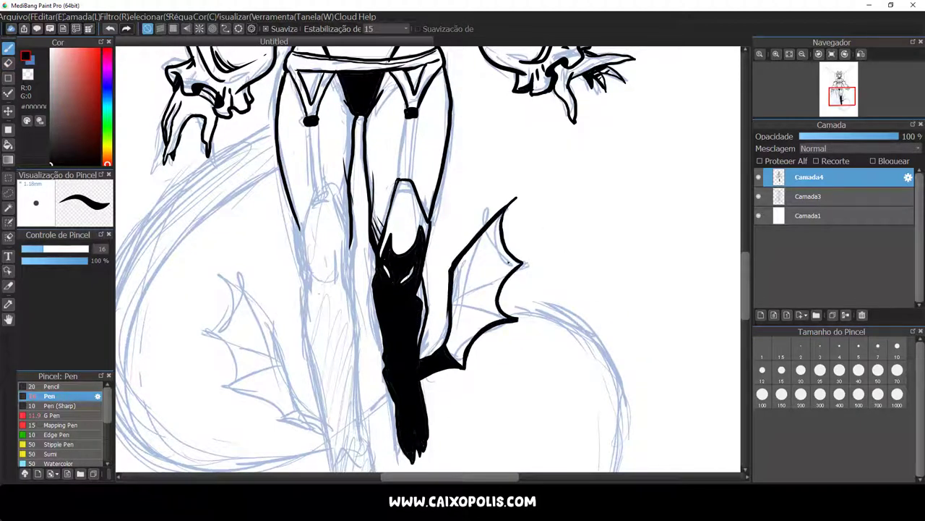
pyautogui.moveTo(455, 275)
pyautogui.mouseDown()
pyautogui.moveTo(512, 259)
pyautogui.moveTo(488, 312)
pyautogui.mouseUp()
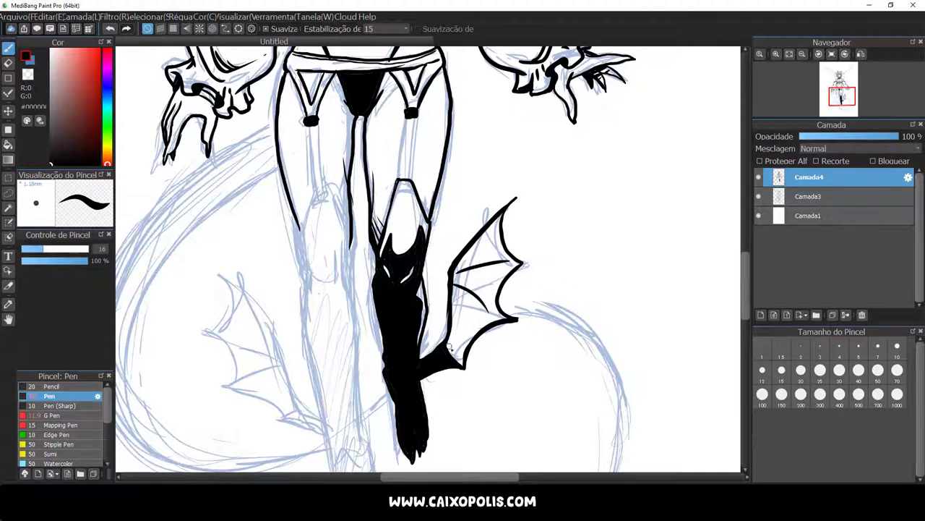
pyautogui.moveTo(449, 347); pyautogui.dragTo(466, 331)
# Ink the right-hand garter strap down the thigh and hatch the stocking's top edge and the ankle wing's ribs
pyautogui.moveTo(400, 187); pyautogui.dragTo(408, 117)
pyautogui.moveTo(414, 114); pyautogui.dragTo(418, 184)
pyautogui.moveTo(390, 232); pyautogui.dragTo(410, 254)
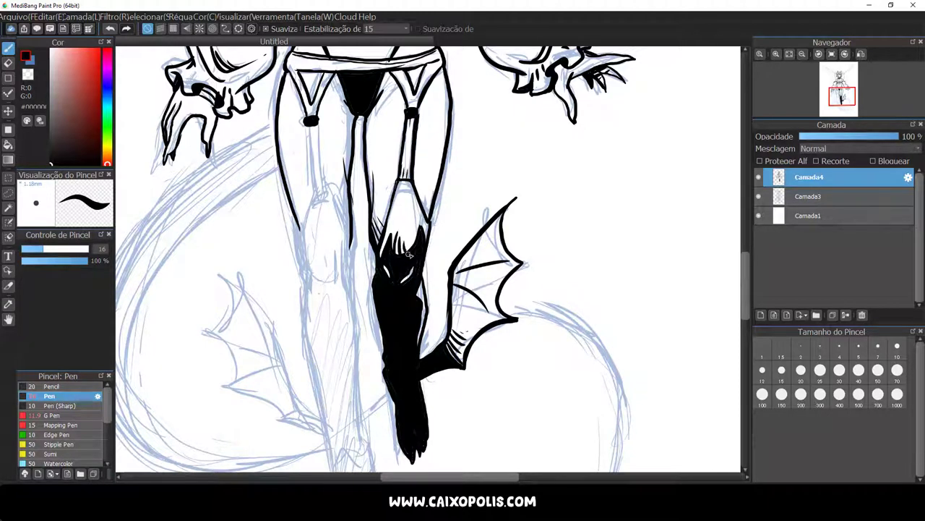
pyautogui.moveTo(459, 272); pyautogui.dragTo(473, 262)
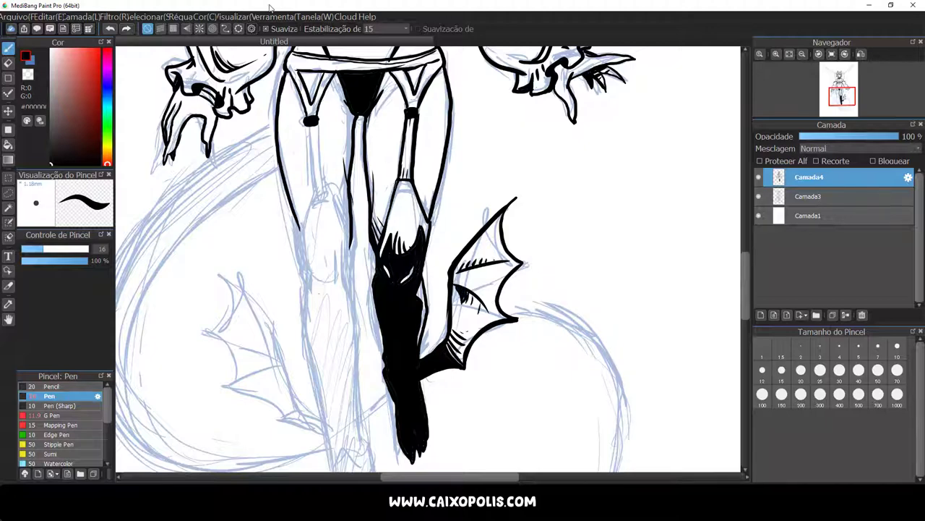
# Erase the stray edges of the waist belt and re-ink its upper line as one smooth, thicker curve
pyautogui.scroll(-3, 425, 73)
pyautogui.scroll(5, 410, 184)
pyautogui.press('e')
pyautogui.moveTo(290, 165); pyautogui.dragTo(410, 185)
pyautogui.press('b')
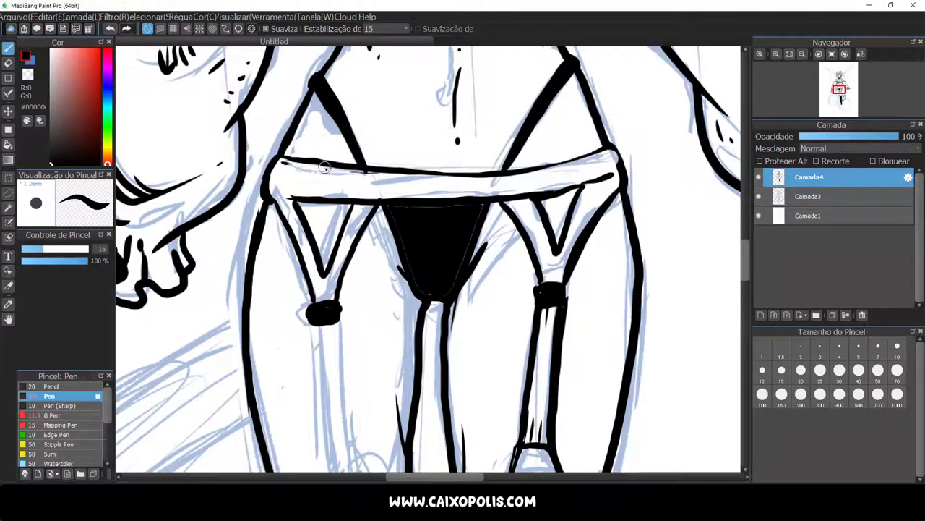
pyautogui.moveTo(283, 161); pyautogui.dragTo(614, 154)
pyautogui.press('e')
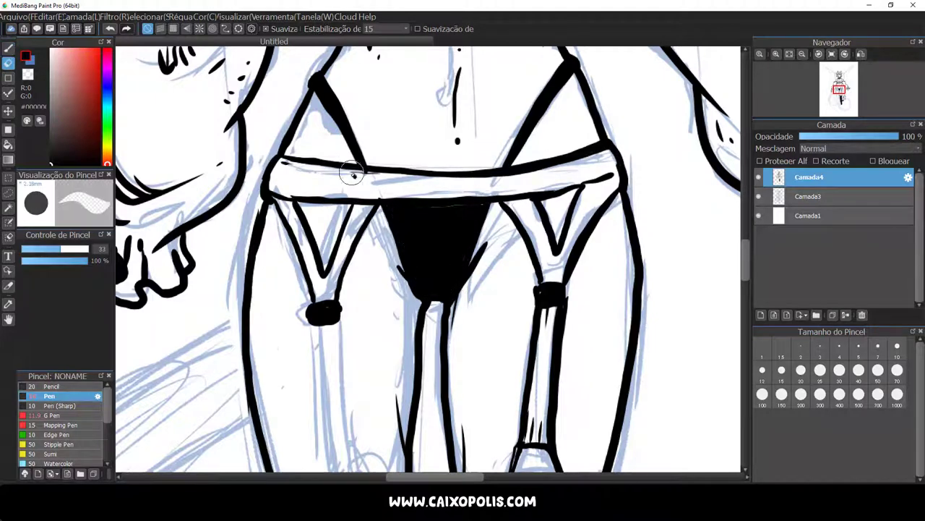
pyautogui.moveTo(354, 181); pyautogui.dragTo(614, 166)
pyautogui.press('b')
pyautogui.moveTo(451, 170); pyautogui.dragTo(600, 150)
# Refine the V-shaped garter straps below the belt, extending their inner lines down to the black clips
pyautogui.moveTo(591, 182)
pyautogui.mouseDown()
pyautogui.moveTo(546, 208)
pyautogui.moveTo(571, 274)
pyautogui.mouseUp()
pyautogui.press('e')
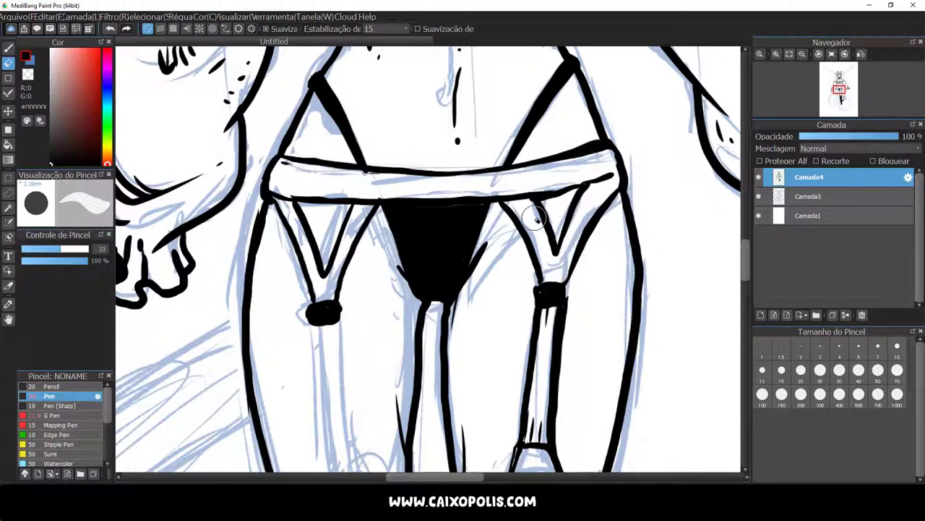
pyautogui.press('b')
pyautogui.moveTo(561, 217); pyautogui.dragTo(549, 280)
pyautogui.moveTo(353, 206)
pyautogui.mouseDown()
pyautogui.moveTo(324, 289)
pyautogui.moveTo(329, 275)
pyautogui.mouseUp()
pyautogui.press('e')
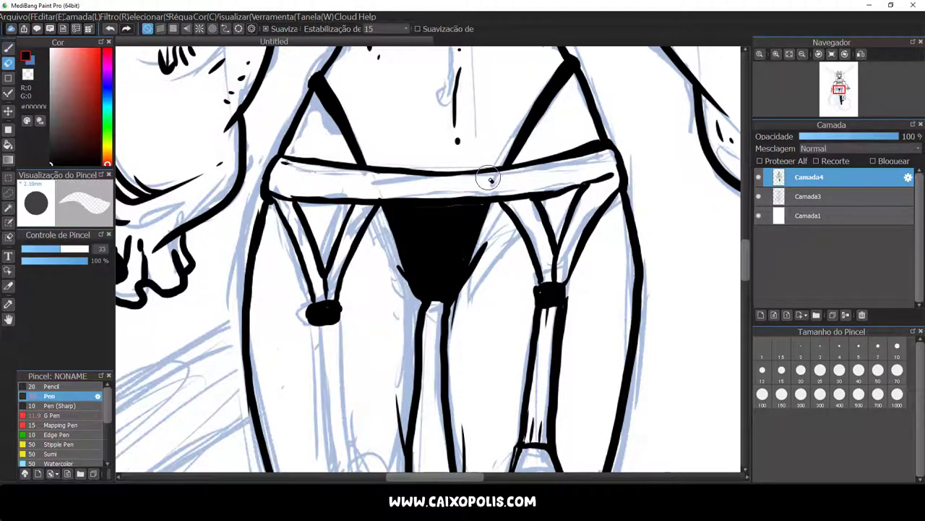
# Square off both black garter clips and add fine fold lines to the right-hand strap and belt end
pyautogui.press('b')
pyautogui.press('e')
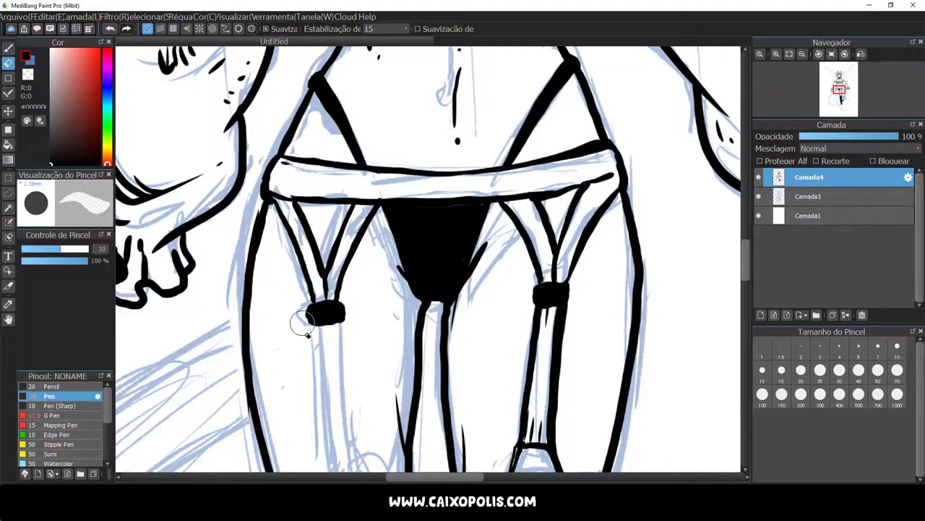
pyautogui.scroll(-2, 379, 273)
pyautogui.scroll(2, 379, 274)
pyautogui.press('b')
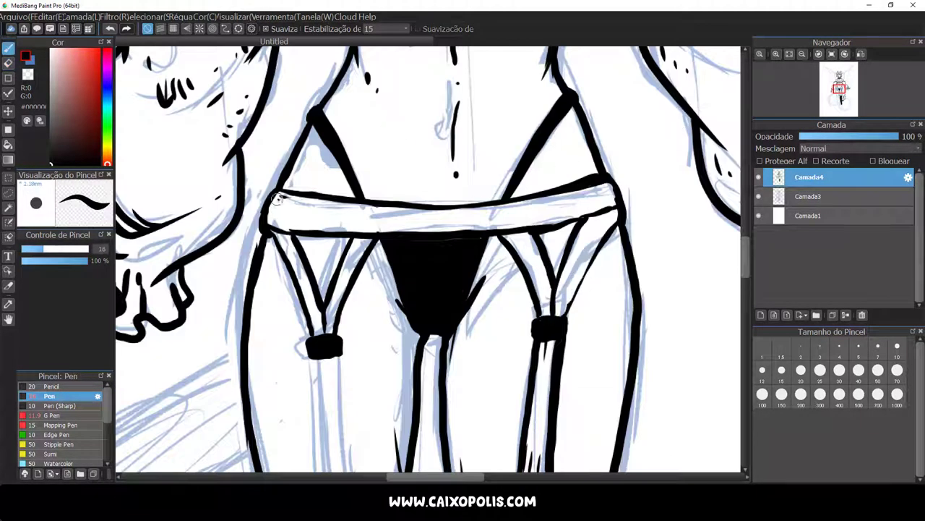
pyautogui.moveTo(589, 217); pyautogui.dragTo(621, 211)
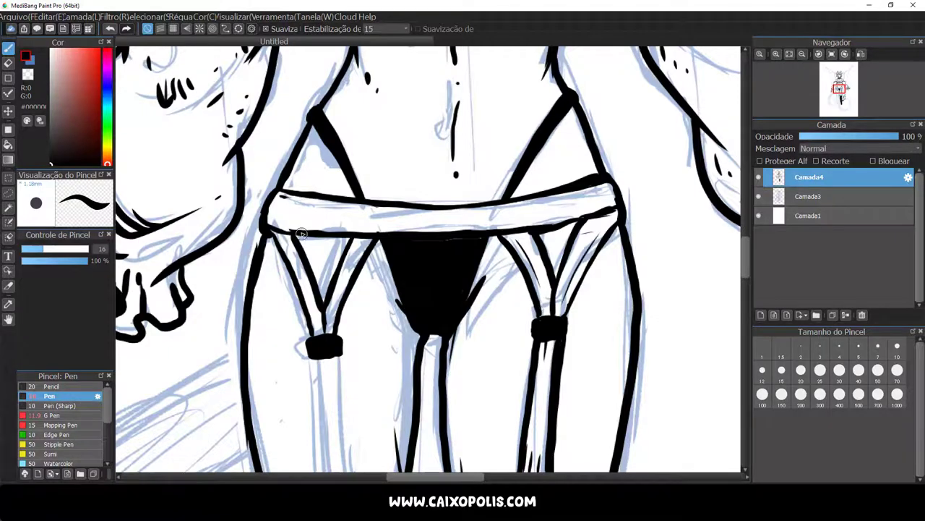
# Ink the left-hand leg's tapered garter end above the knee and the knee and calf contours down to the ankle
pyautogui.scroll(-3, 368, 215)
pyautogui.scroll(4, 521, 149)
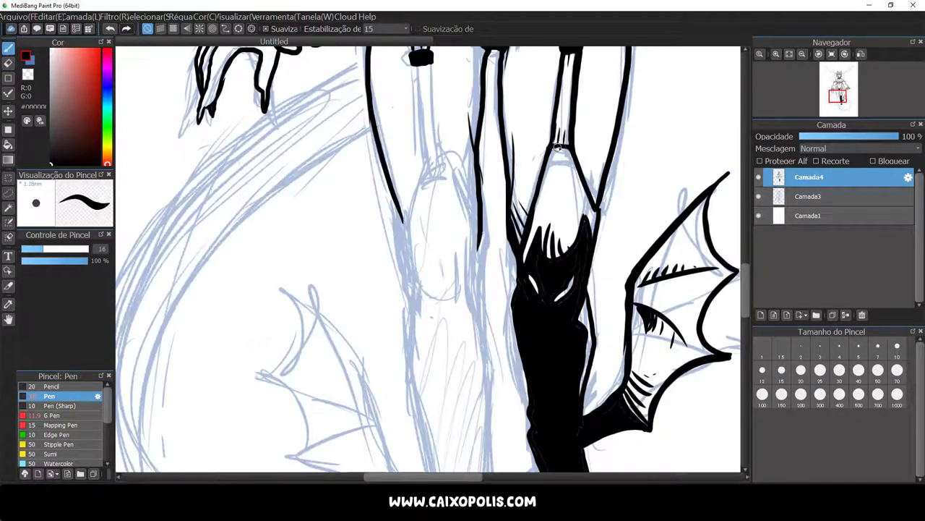
pyautogui.moveTo(426, 154); pyautogui.dragTo(448, 147)
pyautogui.moveTo(463, 188)
pyautogui.mouseDown()
pyautogui.moveTo(442, 155)
pyautogui.moveTo(383, 194)
pyautogui.moveTo(396, 278)
pyautogui.mouseUp()
pyautogui.moveTo(396, 279)
pyautogui.mouseDown()
pyautogui.moveTo(392, 206)
pyautogui.moveTo(392, 291)
pyautogui.mouseUp()
pyautogui.moveTo(392, 291)
pyautogui.mouseDown()
pyautogui.moveTo(376, 211)
pyautogui.moveTo(398, 344)
pyautogui.mouseUp()
pyautogui.moveTo(446, 263); pyautogui.dragTo(469, 357)
pyautogui.moveTo(436, 117); pyautogui.dragTo(455, 275)
pyautogui.moveTo(454, 275); pyautogui.dragTo(462, 112)
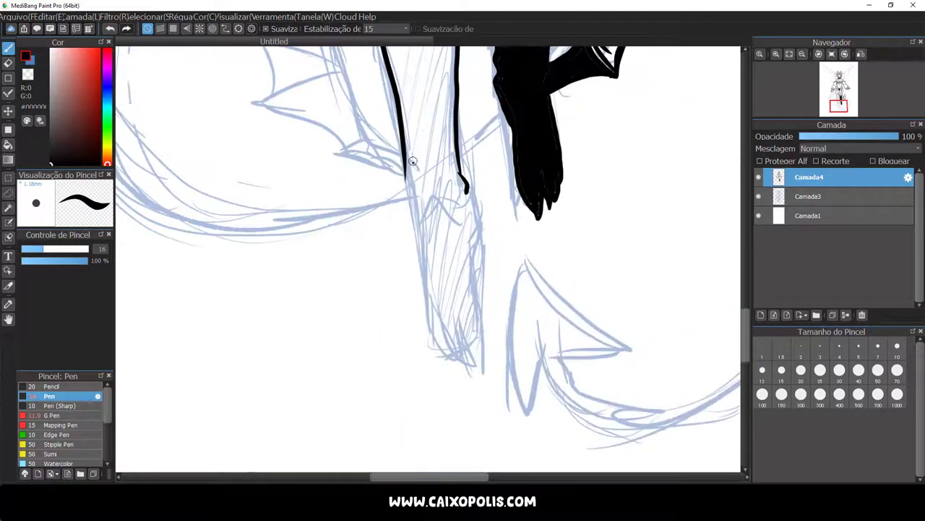
# Ink both sides of the left-hand foot down to its pointed toes
pyautogui.moveTo(403, 153); pyautogui.dragTo(438, 349)
pyautogui.moveTo(467, 183); pyautogui.dragTo(484, 360)
pyautogui.moveTo(458, 324)
pyautogui.mouseDown()
pyautogui.moveTo(472, 348)
pyautogui.moveTo(432, 346)
pyautogui.mouseUp()
# Ink the left-hand stocking's curved, pointed top edge and a narrow slit-shaped highlight below the knee
pyautogui.scroll(10, 463, 325)
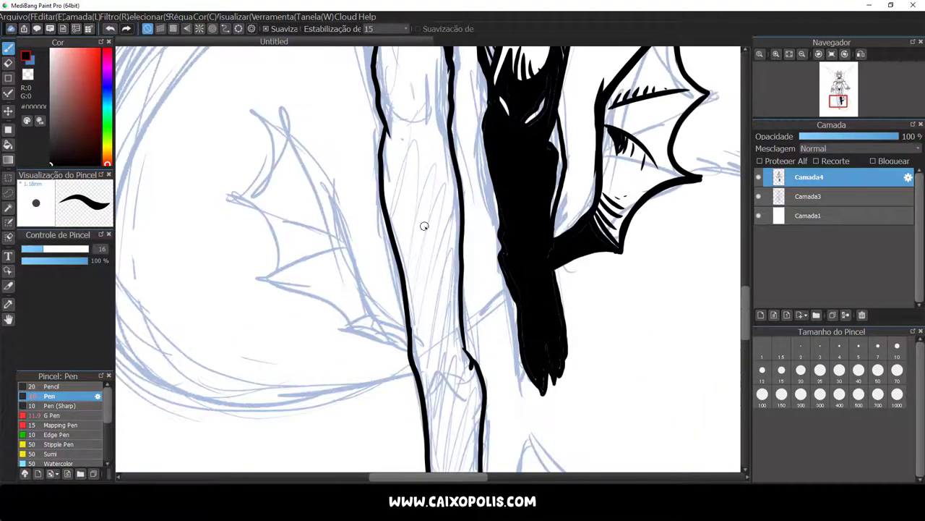
pyautogui.moveTo(431, 197); pyautogui.dragTo(425, 245)
pyautogui.moveTo(382, 243); pyautogui.dragTo(403, 193)
pyautogui.scroll(-5, 404, 193)
# Ink the bat wing on the left-hand ankle with a curved arm, scalloped edge, inner ribs and base shading
pyautogui.moveTo(436, 87)
pyautogui.mouseDown()
pyautogui.moveTo(436, 320)
pyautogui.moveTo(338, 192)
pyautogui.moveTo(369, 352)
pyautogui.mouseUp()
pyautogui.scroll(2, 352, 351)
pyautogui.scroll(2, 343, 147)
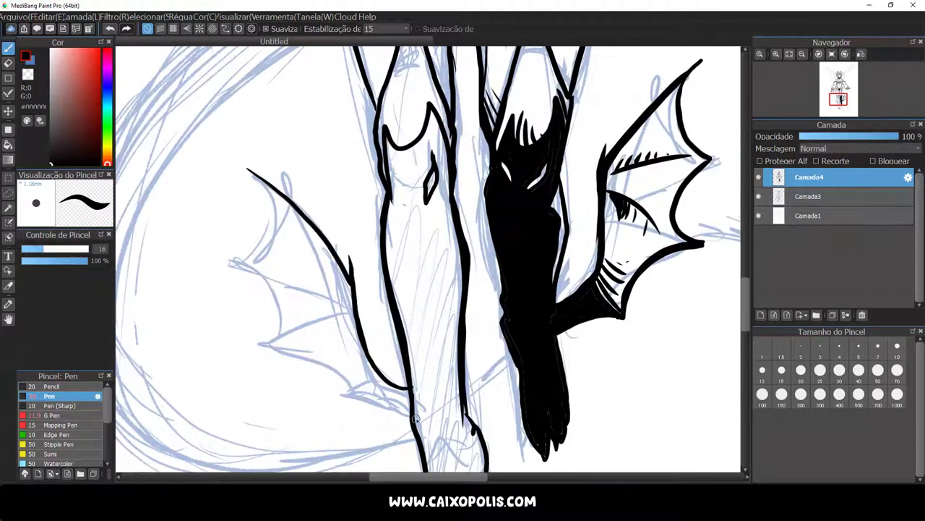
pyautogui.moveTo(260, 347); pyautogui.dragTo(405, 412)
pyautogui.scroll(3, 305, 325)
pyautogui.scroll(-2, 305, 325)
pyautogui.moveTo(391, 275); pyautogui.dragTo(365, 316)
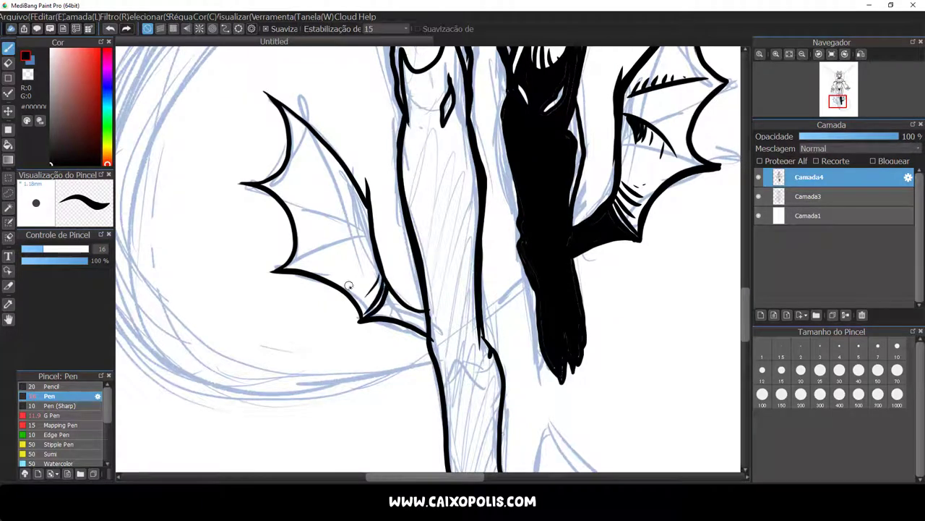
pyautogui.moveTo(365, 232); pyautogui.dragTo(302, 266)
pyautogui.moveTo(353, 188); pyautogui.dragTo(284, 205)
# Erase the hatching on the right-hand ankle wing's ribs and redraw them as plain lines like the left-hand wing
pyautogui.moveTo(636, 230); pyautogui.dragTo(651, 242)
pyautogui.press('b')
pyautogui.moveTo(615, 196)
pyautogui.mouseDown()
pyautogui.moveTo(616, 235)
pyautogui.moveTo(662, 246)
pyautogui.mouseUp()
pyautogui.press('e')
pyautogui.moveTo(629, 181); pyautogui.dragTo(687, 170)
pyautogui.press('b')
# Fill the left-hand stocking solid black and ink the garter strap on the thigh above it
pyautogui.press('g')
pyautogui.click(427, 239)
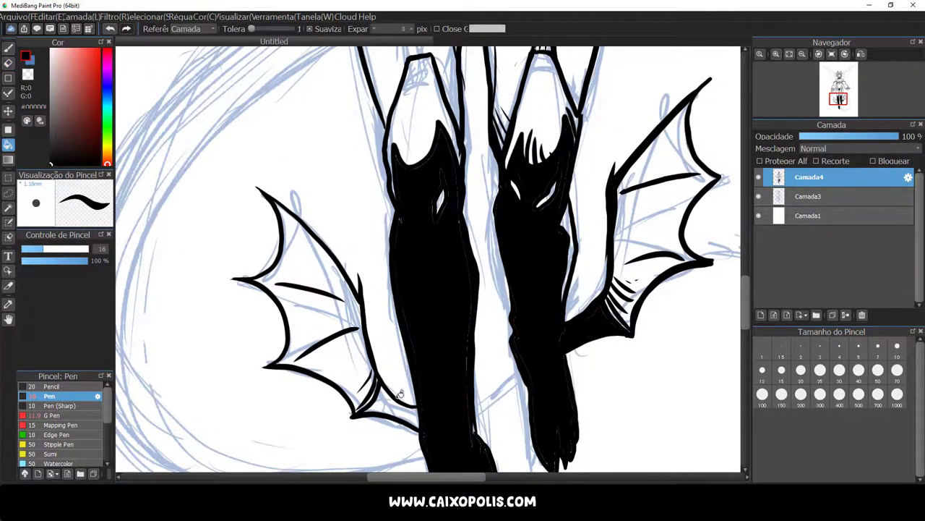
pyautogui.scroll(3, 449, 89)
pyautogui.press('b')
pyautogui.moveTo(444, 309)
pyautogui.mouseDown()
pyautogui.moveTo(452, 281)
pyautogui.moveTo(466, 311)
pyautogui.mouseUp()
pyautogui.moveTo(462, 119); pyautogui.dragTo(455, 206)
pyautogui.moveTo(463, 126); pyautogui.dragTo(498, 275)
# Add a new layer and ink the large right-hand wing's inner arm, long leading edge and upper outer edge
pyautogui.scroll(3, 484, 161)
pyautogui.scroll(-2, 543, 314)
pyautogui.hotkey('ctrl', 'shift', 'n')
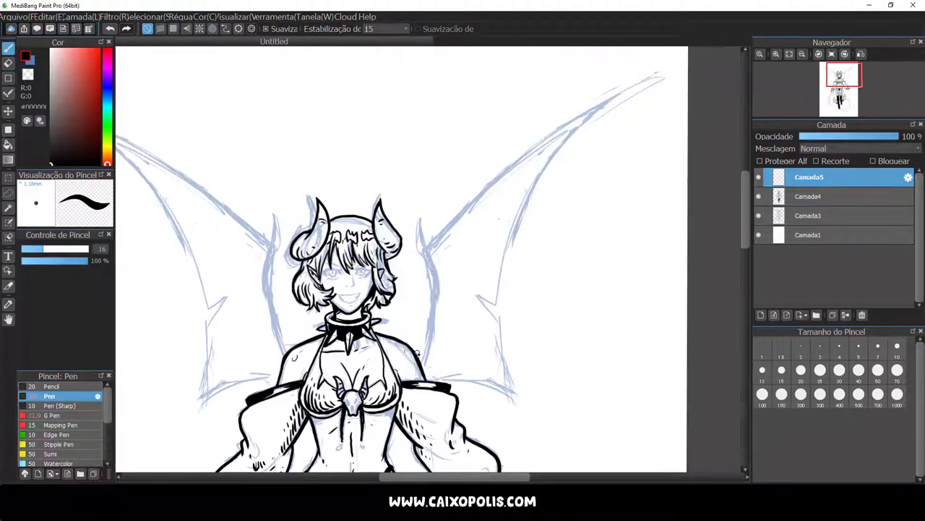
pyautogui.moveTo(426, 249)
pyautogui.mouseDown()
pyautogui.moveTo(419, 355)
pyautogui.moveTo(437, 308)
pyautogui.mouseUp()
pyautogui.moveTo(427, 250)
pyautogui.mouseDown()
pyautogui.moveTo(527, 151)
pyautogui.moveTo(655, 81)
pyautogui.mouseUp()
pyautogui.moveTo(512, 311); pyautogui.dragTo(628, 99)
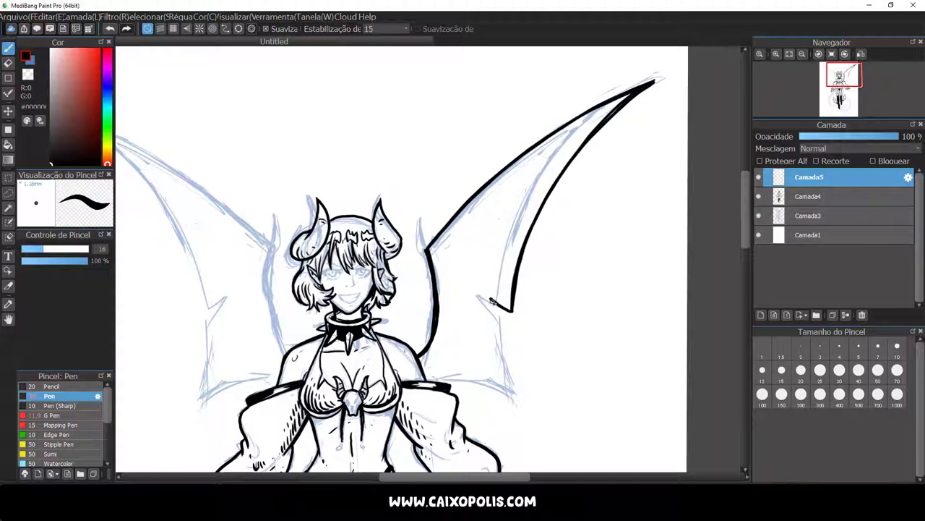
# Finish the large right-hand wing with its jagged notch, pointed lower edge, thumb claw and inner membrane outline
pyautogui.moveTo(491, 299); pyautogui.dragTo(512, 313)
pyautogui.moveTo(511, 321); pyautogui.dragTo(522, 408)
pyautogui.hotkey('ctrl', 'z')
pyautogui.moveTo(510, 321); pyautogui.dragTo(526, 425)
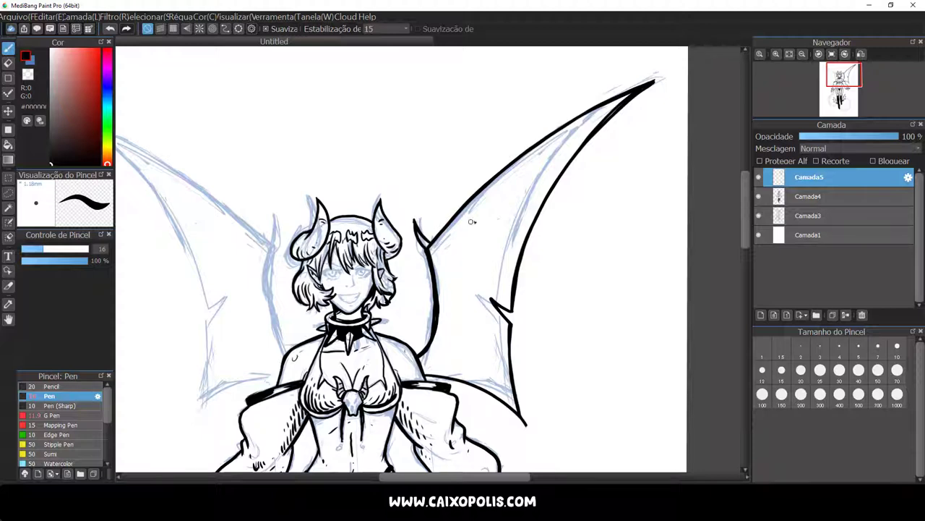
pyautogui.moveTo(493, 307); pyautogui.dragTo(509, 398)
pyautogui.moveTo(549, 162); pyautogui.dragTo(498, 308)
# Duplicate the inked wing, flip the copy horizontally and place it behind the opposite shoulder
pyautogui.hotkey('ctrl', 't')
pyautogui.moveTo(564, 253)
pyautogui.mouseDown()
pyautogui.moveTo(245, 231)
pyautogui.moveTo(266, 233)
pyautogui.mouseUp()
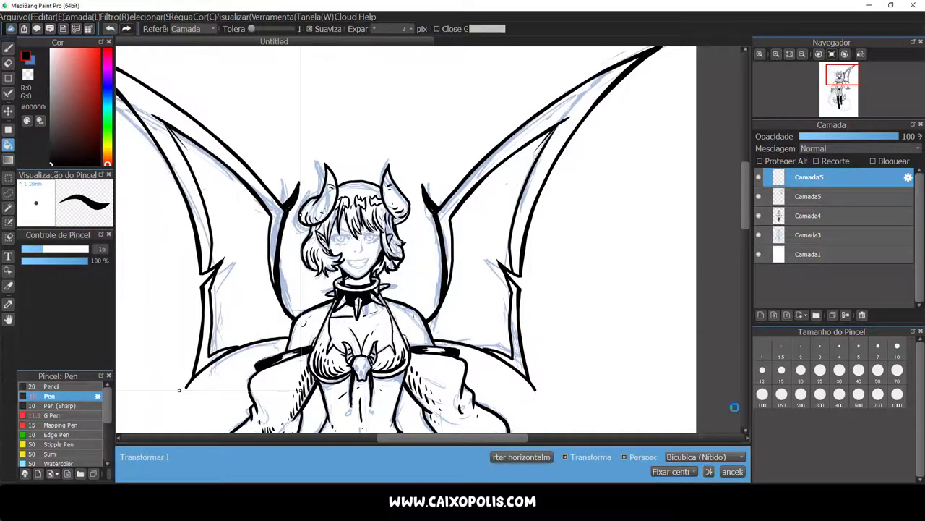
pyautogui.press('Return')
# Merge both wing layers into Camada4 and fill the inner membranes of both large wings with black
pyautogui.hotkey('ctrl', 'e')
pyautogui.hotkey('ctrl', 'e')
pyautogui.click(238, 260)
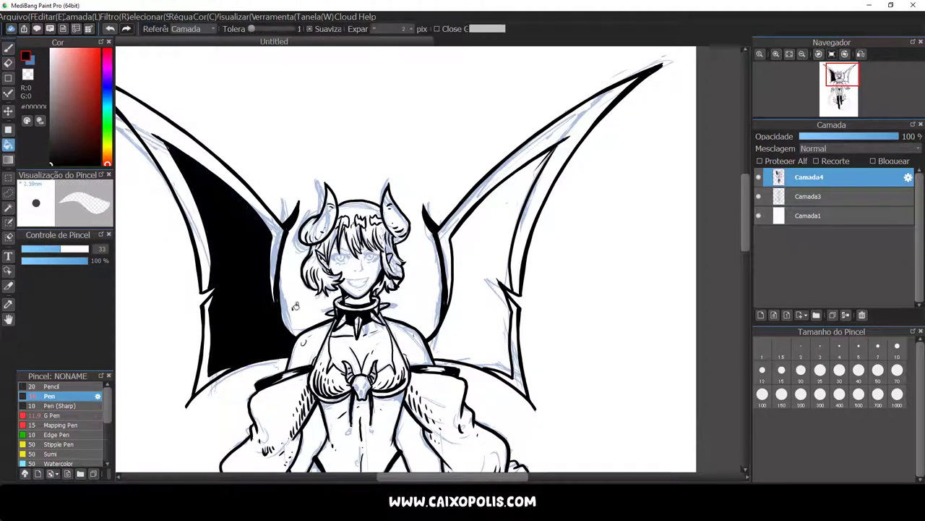
pyautogui.click(498, 275)
# Shade the left-hand side of the hair with thick black strands beneath the horn and around the ear
pyautogui.scroll(-1, 518, 292)
pyautogui.scroll(-1, 518, 293)
pyautogui.scroll(3, 387, 273)
pyautogui.press('b')
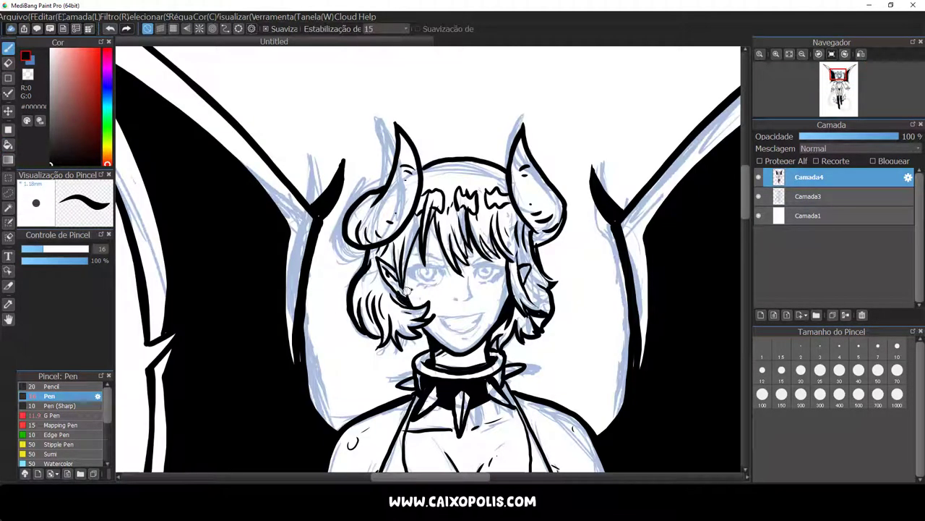
pyautogui.moveTo(382, 245); pyautogui.dragTo(364, 288)
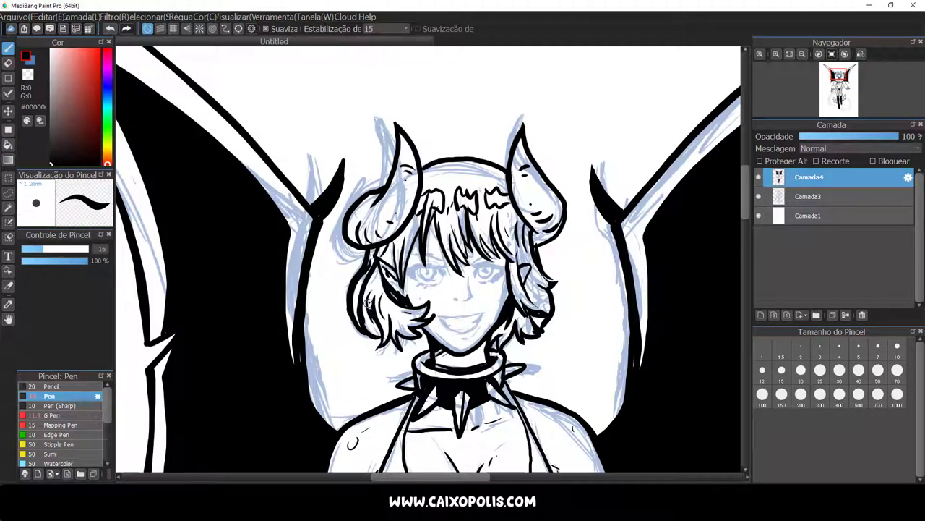
pyautogui.moveTo(403, 327)
pyautogui.mouseDown()
pyautogui.moveTo(414, 225)
pyautogui.moveTo(377, 255)
pyautogui.moveTo(392, 243)
pyautogui.moveTo(384, 256)
pyautogui.moveTo(380, 248)
pyautogui.moveTo(401, 283)
pyautogui.moveTo(397, 261)
pyautogui.moveTo(420, 216)
pyautogui.mouseUp()
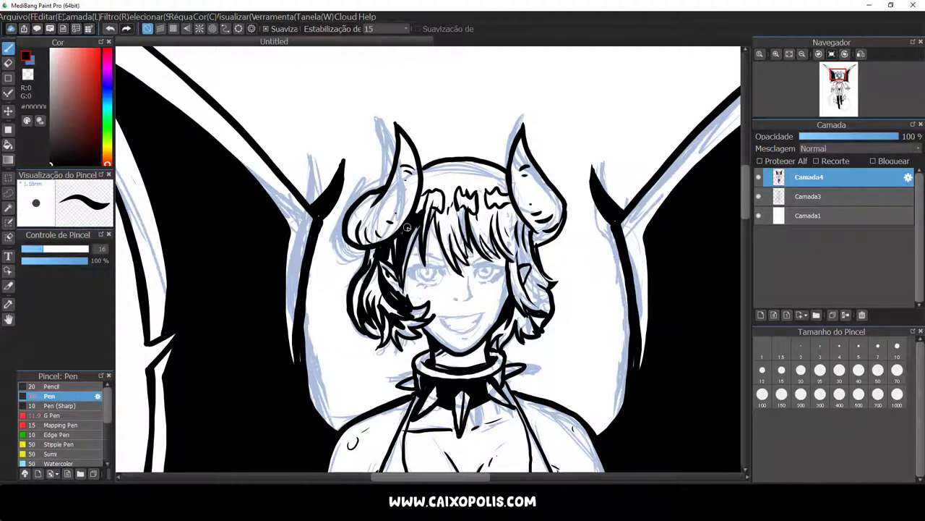
# Shade the right-hand side of the hair with thick black strands beneath the horn and clean up the outer tips
pyautogui.moveTo(541, 309); pyautogui.dragTo(511, 253)
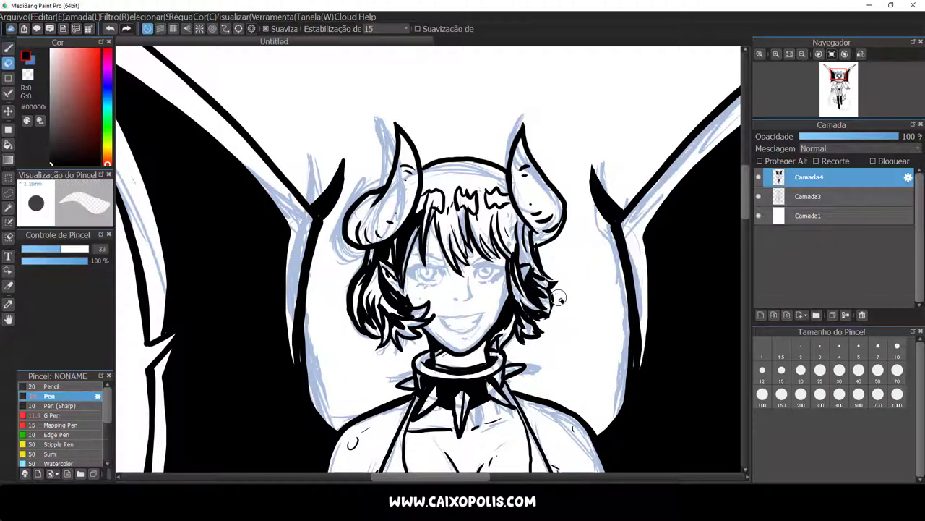
pyautogui.moveTo(553, 289); pyautogui.dragTo(547, 317)
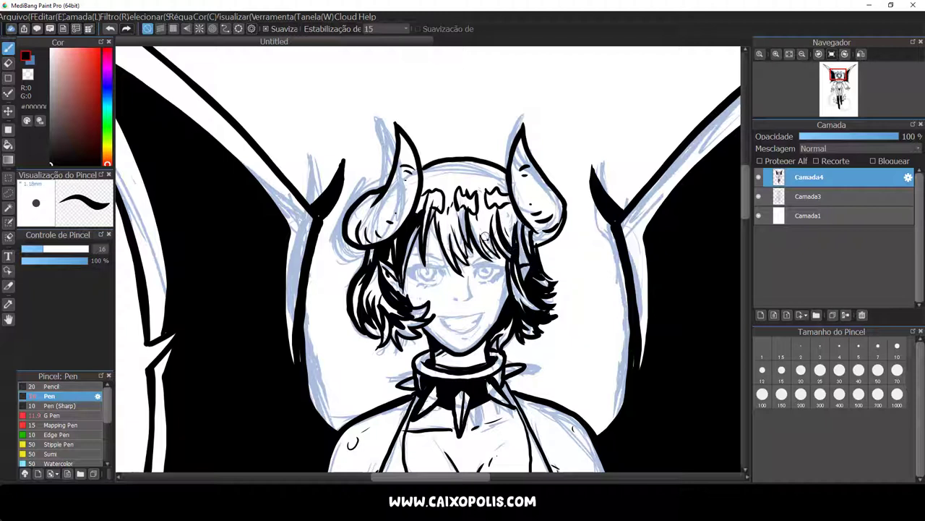
pyautogui.moveTo(506, 253); pyautogui.dragTo(485, 209)
pyautogui.moveTo(522, 296); pyautogui.dragTo(512, 258)
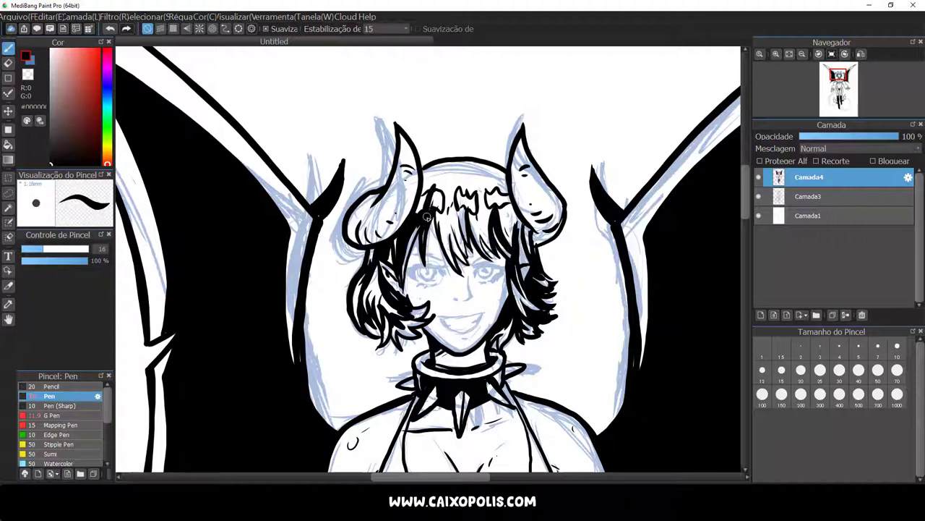
# Fill the fringe and crown between the horns with black strands, leaving jagged white highlights across the top
pyautogui.moveTo(437, 210)
pyautogui.mouseDown()
pyautogui.moveTo(454, 268)
pyautogui.moveTo(463, 259)
pyautogui.mouseUp()
pyautogui.moveTo(460, 188); pyautogui.dragTo(456, 246)
pyautogui.moveTo(434, 170); pyautogui.dragTo(499, 173)
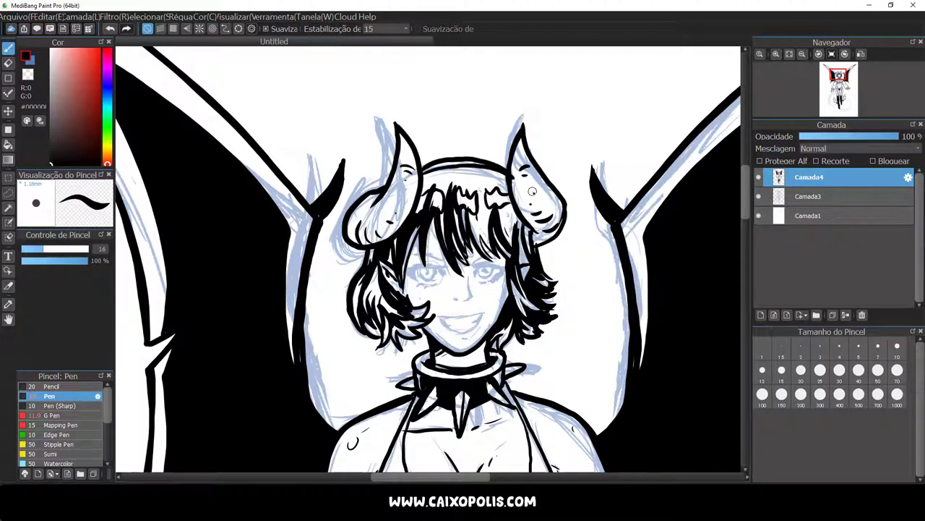
pyautogui.moveTo(491, 208); pyautogui.dragTo(475, 251)
pyautogui.moveTo(497, 246); pyautogui.dragTo(511, 213)
pyautogui.moveTo(444, 170)
pyautogui.mouseDown()
pyautogui.moveTo(477, 217)
pyautogui.moveTo(525, 220)
pyautogui.mouseUp()
pyautogui.moveTo(534, 259); pyautogui.dragTo(532, 230)
pyautogui.scroll(-3, 560, 170)
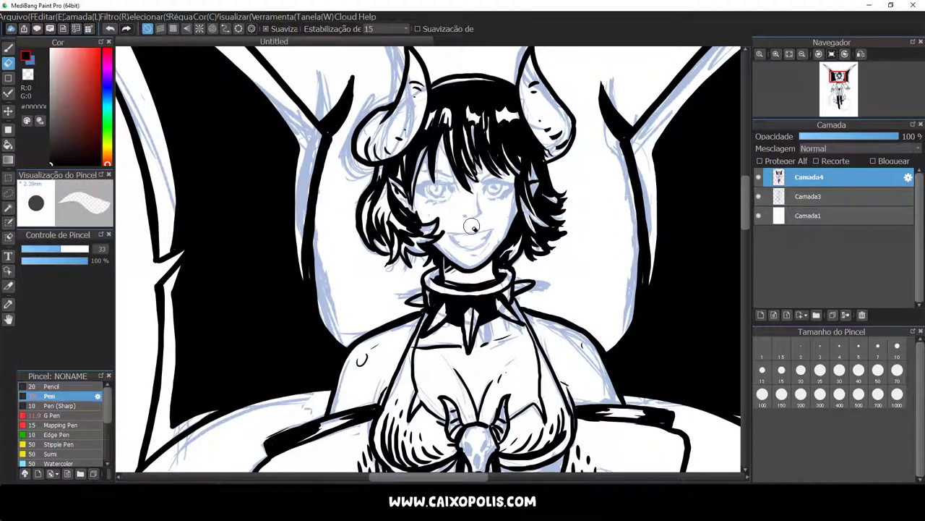
# Hatch the inner edges of both black wing membranes with short strokes beside the shoulder bones
pyautogui.scroll(3, 641, 388)
pyautogui.moveTo(651, 372); pyautogui.dragTo(659, 330)
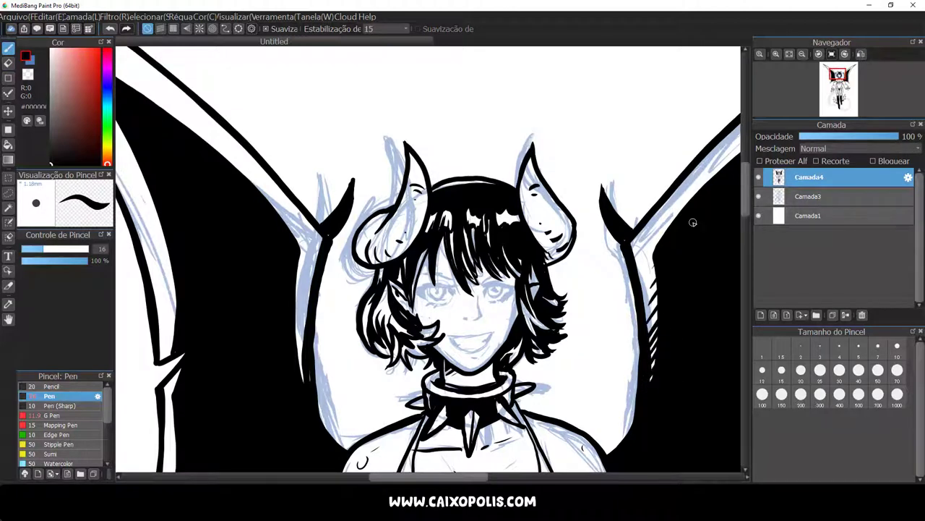
pyautogui.moveTo(302, 338); pyautogui.dragTo(311, 259)
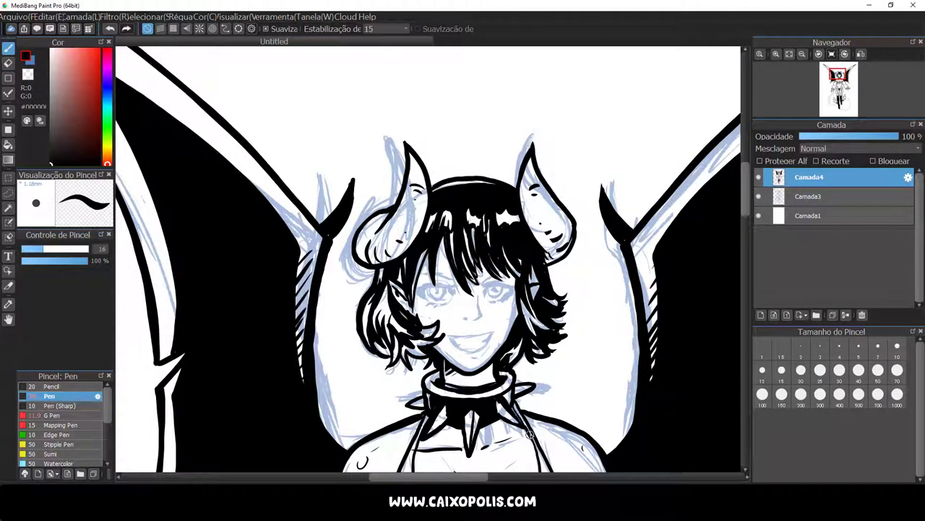
# On a new layer, ink the nose and the right-hand eye with its lashes, iris and brow
pyautogui.scroll(2, 376, 325)
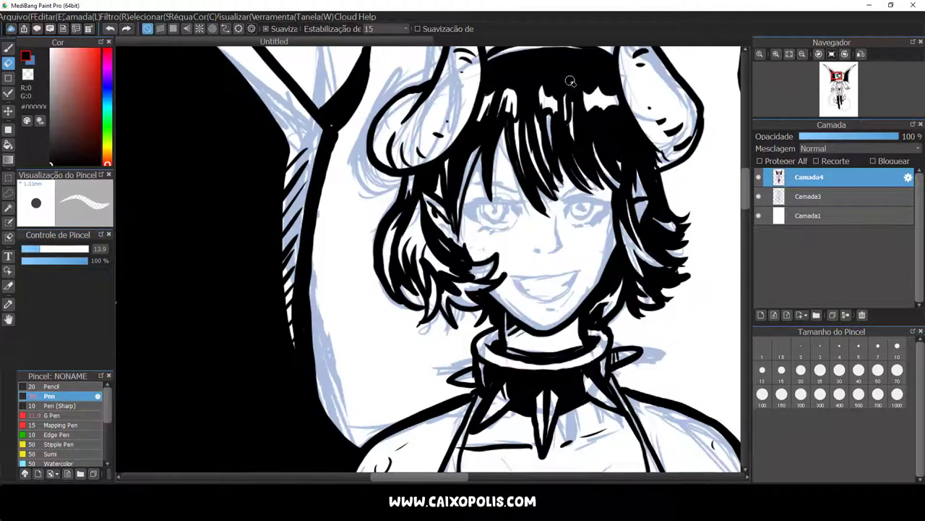
pyautogui.press('e')
pyautogui.scroll(-2, 371, 342)
pyautogui.moveTo(484, 166)
pyautogui.mouseDown()
pyautogui.moveTo(499, 143)
pyautogui.moveTo(539, 137)
pyautogui.mouseUp()
pyautogui.moveTo(543, 141)
pyautogui.mouseDown()
pyautogui.moveTo(517, 170)
pyautogui.moveTo(535, 167)
pyautogui.mouseUp()
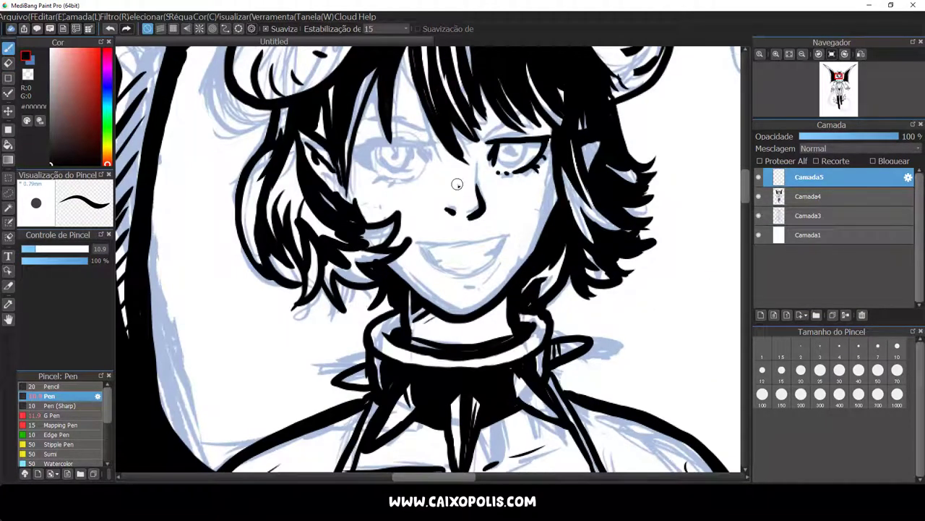
pyautogui.moveTo(457, 181); pyautogui.dragTo(457, 186)
pyautogui.moveTo(463, 180); pyautogui.dragTo(462, 186)
pyautogui.moveTo(481, 127)
pyautogui.mouseDown()
pyautogui.moveTo(520, 134)
pyautogui.moveTo(506, 134)
pyautogui.moveTo(517, 155)
pyautogui.moveTo(554, 176)
pyautogui.mouseUp()
# Copy the inked eye, flip the copy horizontally onto the opposite side of the face, and adjust the original eye's placement
pyautogui.press('e')
pyautogui.press('b')
pyautogui.press('m')
pyautogui.hotkey('ctrl', 'c')
pyautogui.hotkey('ctrl', 'v')
pyautogui.hotkey('ctrl', 't')
pyautogui.click(520, 457)
pyautogui.moveTo(518, 138); pyautogui.dragTo(404, 141)
pyautogui.click(708, 471)
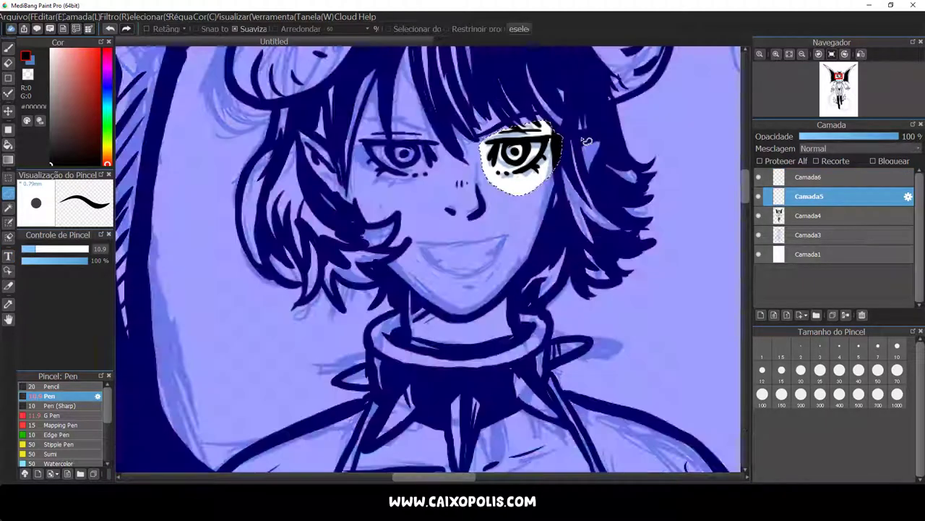
pyautogui.hotkey('ctrl', 't')
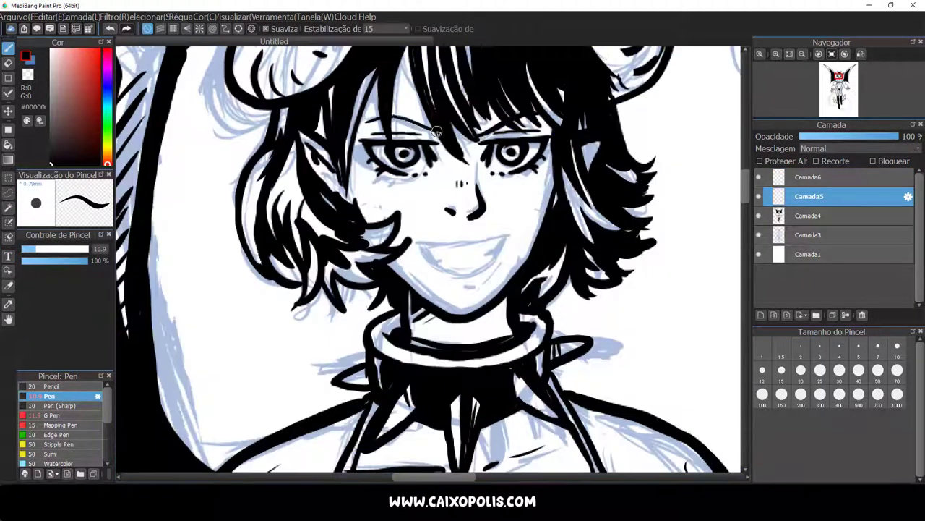
# Ink the open smile with its fangs, then move the mouth slightly up and rotate it to fit the face
pyautogui.moveTo(419, 240)
pyautogui.mouseDown()
pyautogui.moveTo(506, 235)
pyautogui.moveTo(494, 262)
pyautogui.moveTo(473, 268)
pyautogui.mouseUp()
pyautogui.moveTo(437, 244); pyautogui.dragTo(509, 233)
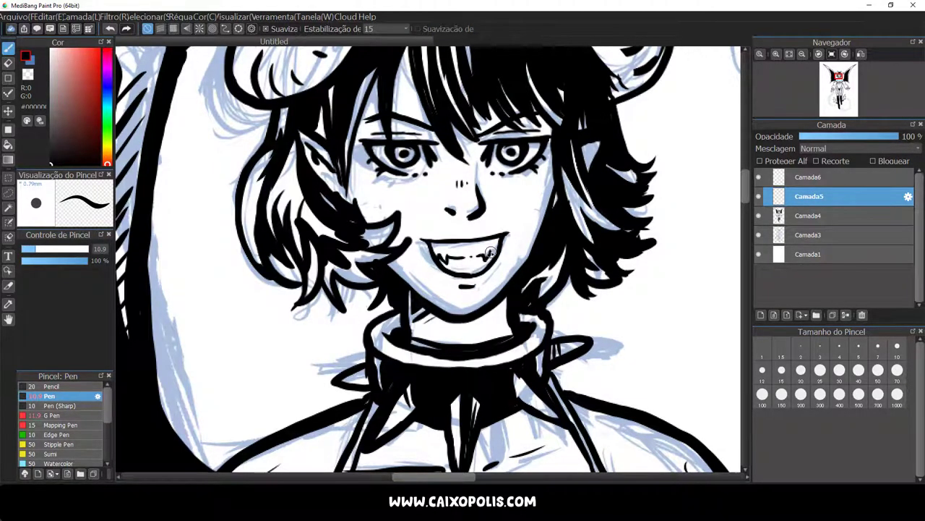
pyautogui.moveTo(362, 311)
pyautogui.mouseDown()
pyautogui.moveTo(326, 275)
pyautogui.moveTo(361, 311)
pyautogui.mouseUp()
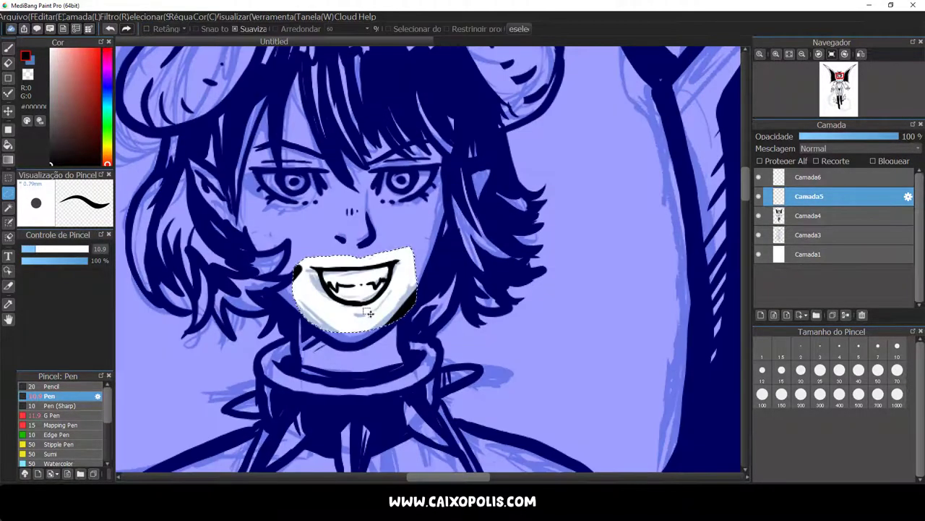
pyautogui.hotkey('ctrl', 't')
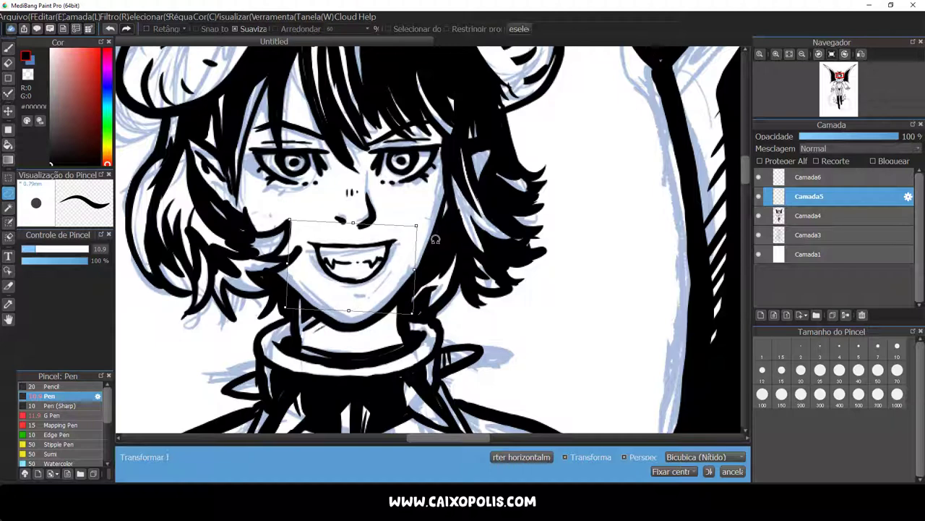
pyautogui.moveTo(439, 238); pyautogui.dragTo(427, 217)
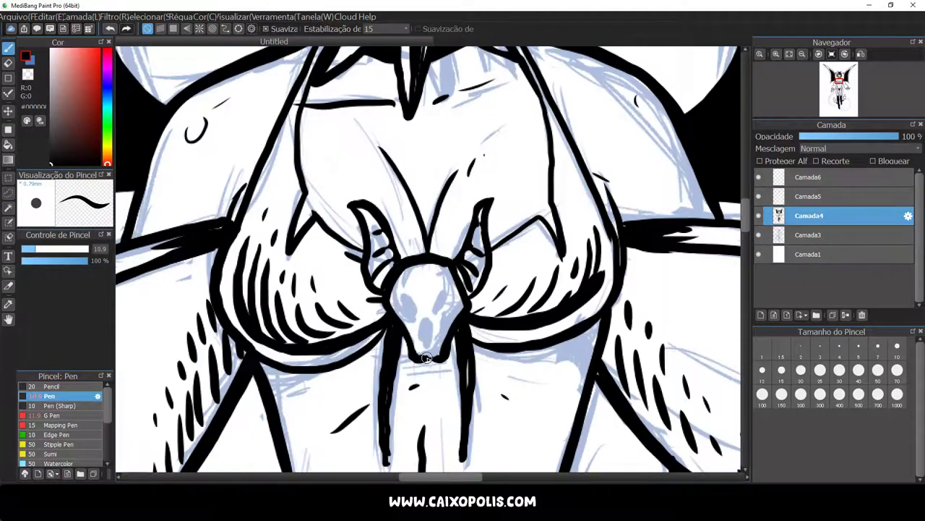
# Ink the bikini's skull ornament on Camada4 with black eye sockets, a nose cavity and a pointed jaw
pyautogui.moveTo(431, 337); pyautogui.dragTo(436, 369)
pyautogui.moveTo(442, 322); pyautogui.dragTo(438, 362)
pyautogui.moveTo(450, 275)
pyautogui.mouseDown()
pyautogui.moveTo(435, 325)
pyautogui.moveTo(449, 300)
pyautogui.moveTo(409, 314)
pyautogui.mouseUp()
pyautogui.moveTo(405, 279); pyautogui.dragTo(396, 309)
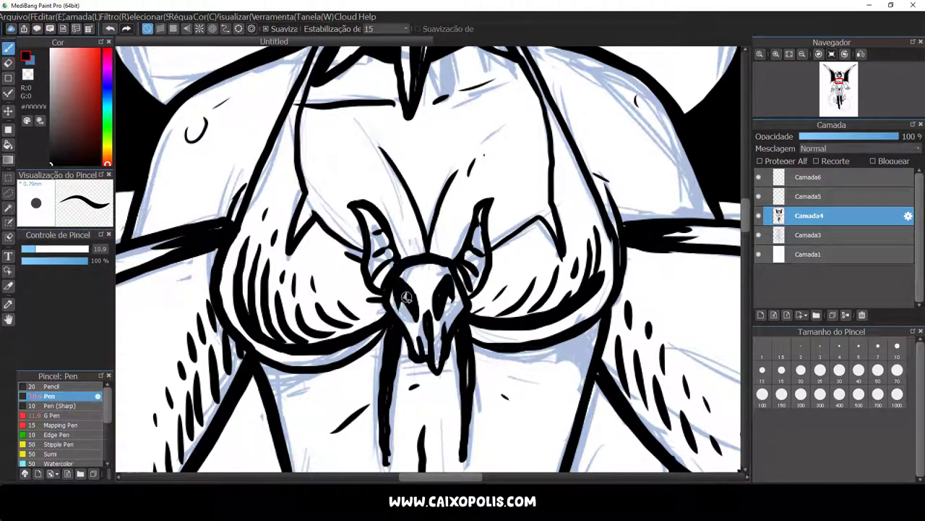
# Erase stray ink around the skull's horns and along the lower edge of the right-hand bikini cup
pyautogui.press('e')
pyautogui.moveTo(409, 259); pyautogui.dragTo(354, 223)
pyautogui.moveTo(550, 235); pyautogui.dragTo(474, 293)
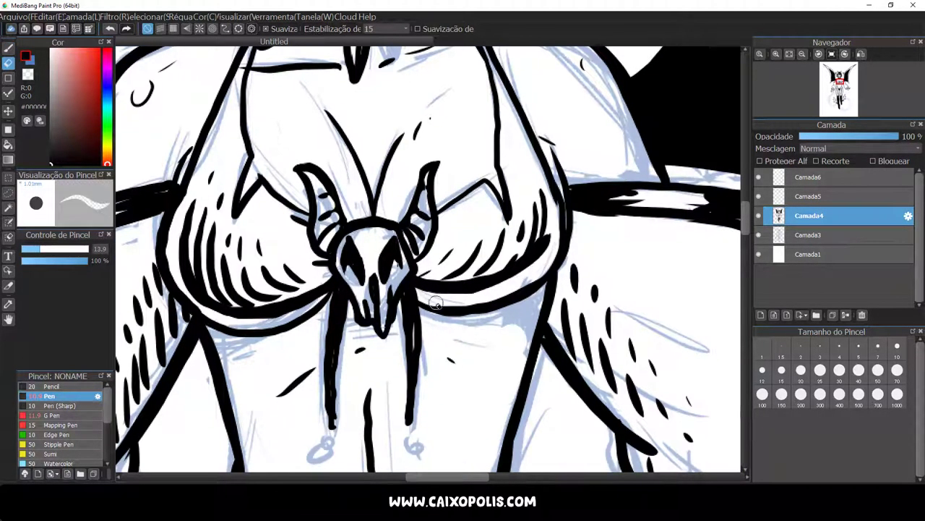
pyautogui.moveTo(535, 282); pyautogui.dragTo(430, 309)
pyautogui.scroll(-2, 204, 310)
# Ink an inner contour along the left-hand bikini cup, ending in a point below the strap
pyautogui.press('p')
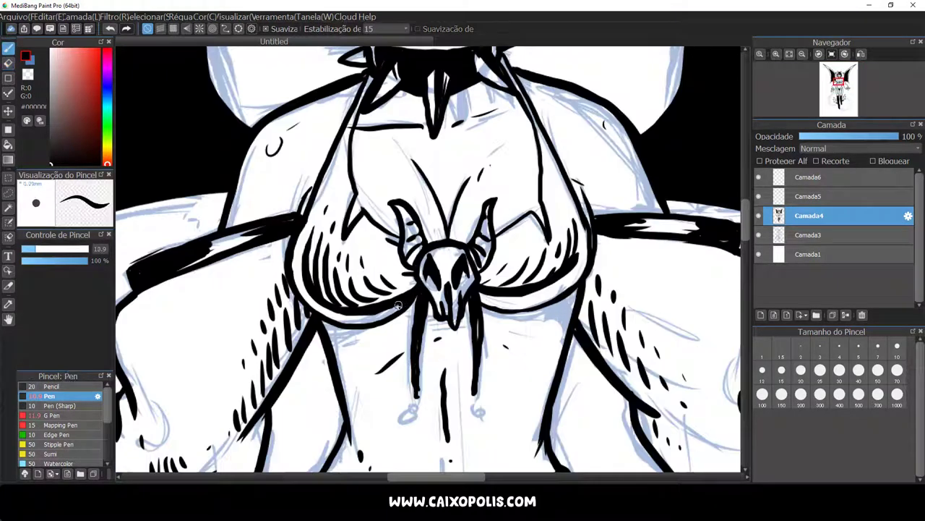
pyautogui.moveTo(313, 303); pyautogui.dragTo(321, 206)
pyautogui.moveTo(338, 157); pyautogui.dragTo(355, 214)
pyautogui.moveTo(341, 192); pyautogui.dragTo(345, 244)
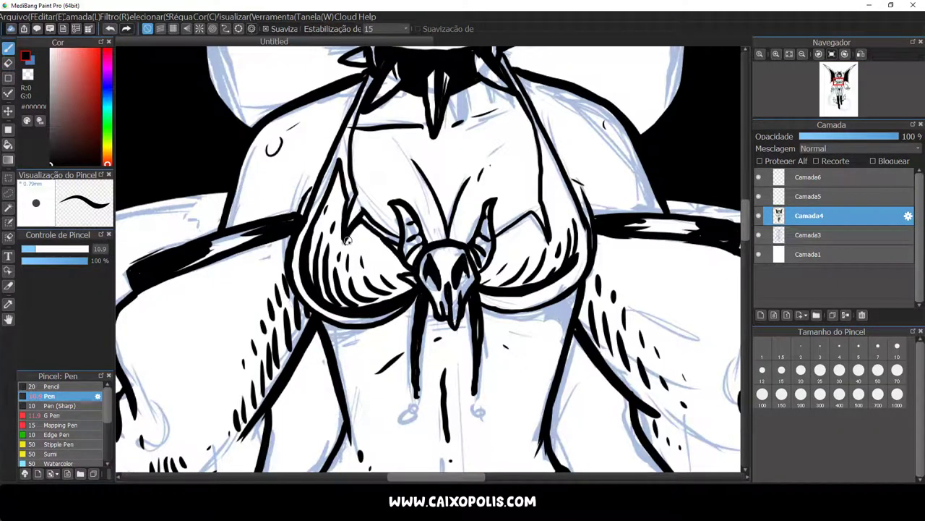
# Ink the right-hand bikini cup's inner contour, with a pointed top, a lower rim and a highlight shape beside the skull
pyautogui.moveTo(518, 255); pyautogui.dragTo(479, 284)
pyautogui.moveTo(551, 221); pyautogui.dragTo(496, 253)
pyautogui.moveTo(551, 181); pyautogui.dragTo(554, 248)
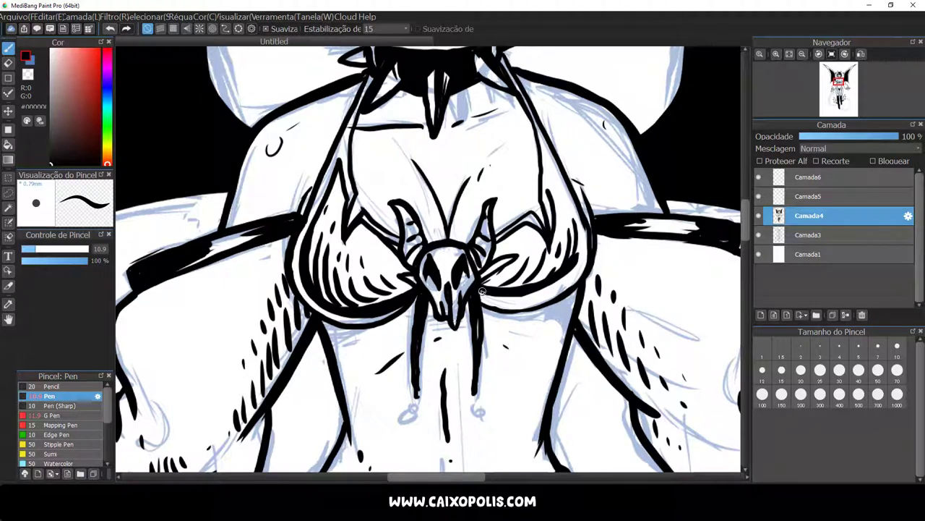
pyautogui.moveTo(480, 291); pyautogui.dragTo(512, 308)
pyautogui.moveTo(579, 262)
pyautogui.mouseDown()
pyautogui.moveTo(503, 304)
pyautogui.moveTo(581, 261)
pyautogui.mouseUp()
pyautogui.moveTo(564, 180); pyautogui.dragTo(571, 244)
pyautogui.moveTo(547, 168); pyautogui.dragTo(554, 239)
pyautogui.moveTo(557, 188); pyautogui.dragTo(570, 236)
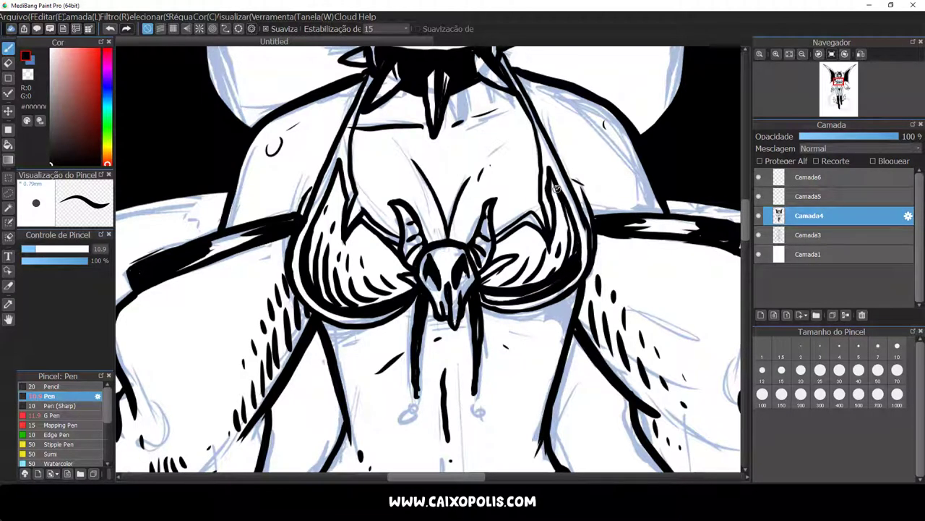
# Fill both bikini cups with black inside their rims and erase small highlights beside the skull on the left-hand cup
pyautogui.moveTo(319, 217); pyautogui.dragTo(397, 296)
pyautogui.moveTo(484, 274); pyautogui.dragTo(542, 231)
pyautogui.moveTo(549, 188); pyautogui.dragTo(551, 251)
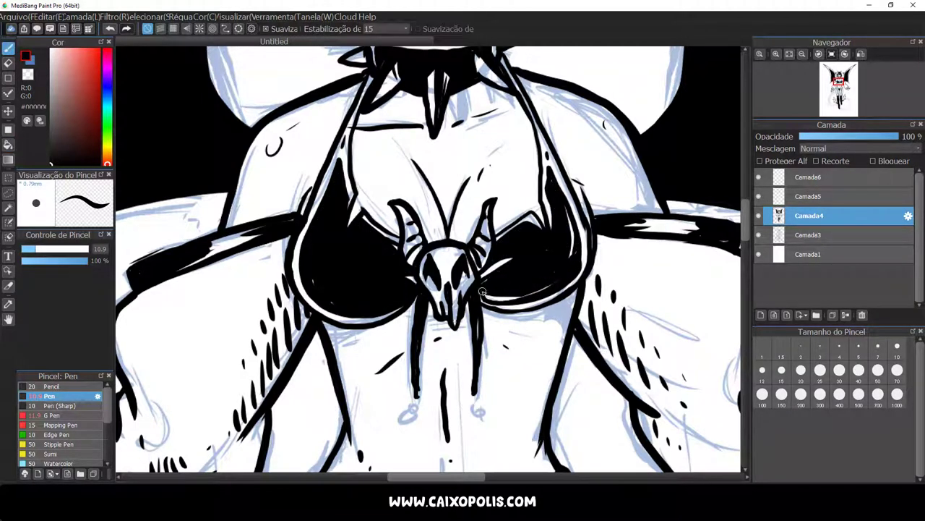
pyautogui.moveTo(561, 179); pyautogui.dragTo(576, 263)
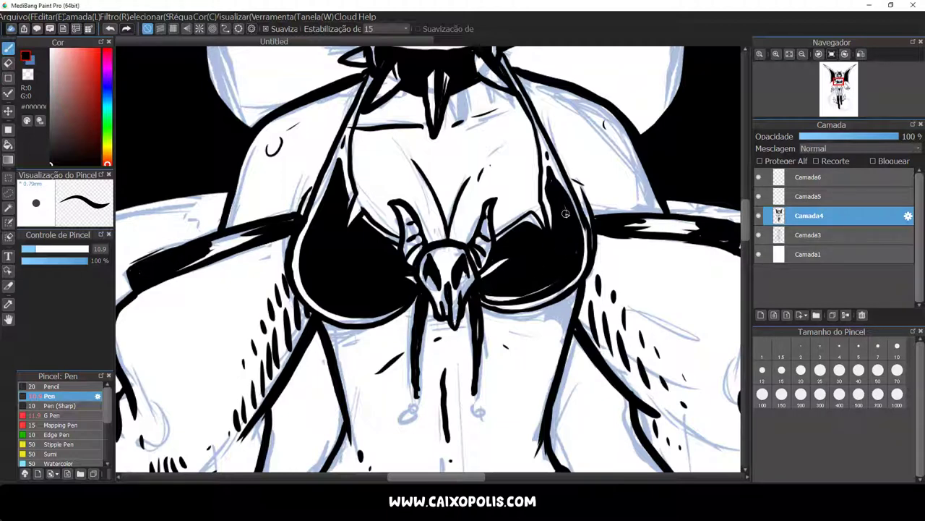
pyautogui.click(8, 63)
pyautogui.moveTo(373, 263); pyautogui.dragTo(394, 280)
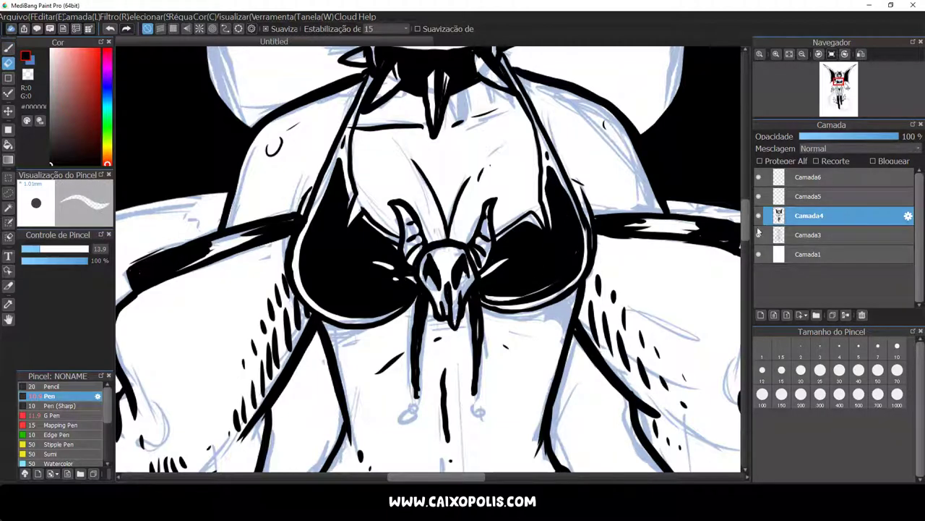
# Rework the white highlights on the black sleeve bands and redraw the left-hand sleeve's outer edge
pyautogui.hscroll(3, 651, 232)
pyautogui.moveTo(611, 230)
pyautogui.mouseDown()
pyautogui.moveTo(543, 227)
pyautogui.moveTo(568, 227)
pyautogui.mouseUp()
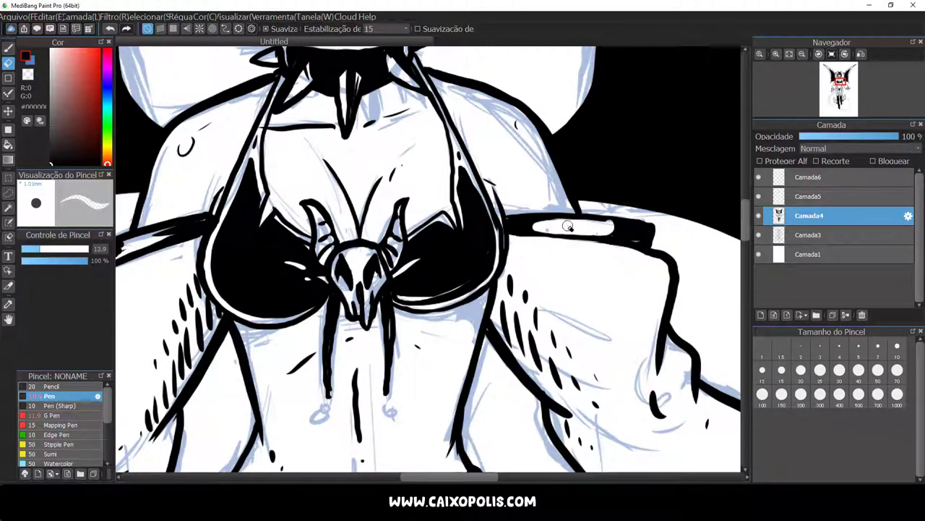
pyautogui.moveTo(166, 233)
pyautogui.mouseDown()
pyautogui.moveTo(394, 237)
pyautogui.moveTo(324, 269)
pyautogui.moveTo(432, 219)
pyautogui.mouseUp()
pyautogui.press('b')
pyautogui.moveTo(314, 274); pyautogui.dragTo(361, 247)
pyautogui.press('e')
pyautogui.moveTo(271, 314); pyautogui.dragTo(257, 391)
pyautogui.press('b')
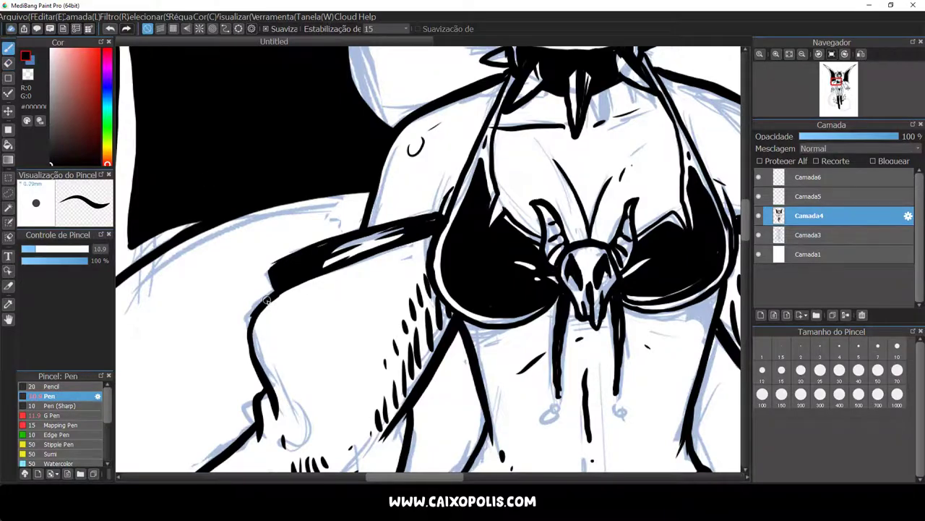
pyautogui.moveTo(262, 298); pyautogui.dragTo(250, 383)
# Hide the sketch layer Camada3 and ink the tail's right-hand loop thicker, filling it and the arrowhead tip with black
pyautogui.scroll(2, 332, 408)
pyautogui.scroll(-4, 332, 407)
pyautogui.scroll(3, 529, 309)
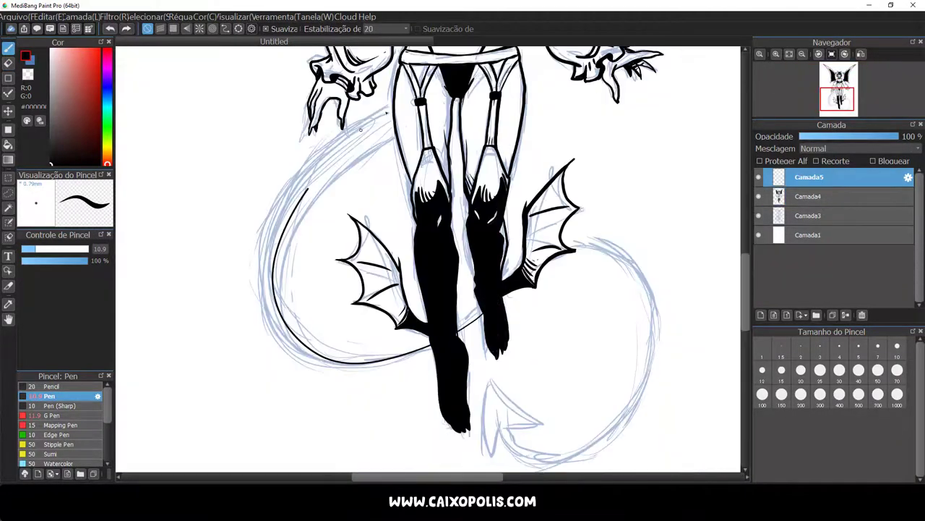
pyautogui.click(759, 215)
pyautogui.scroll(-2, 650, 324)
pyautogui.moveTo(440, 179); pyautogui.dragTo(431, 318)
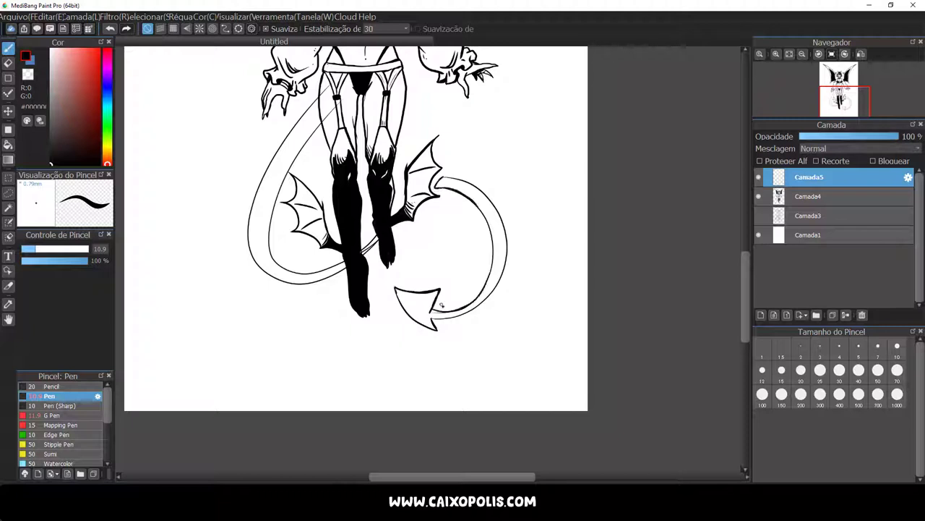
pyautogui.moveTo(437, 178)
pyautogui.mouseDown()
pyautogui.moveTo(499, 217)
pyautogui.moveTo(433, 320)
pyautogui.mouseUp()
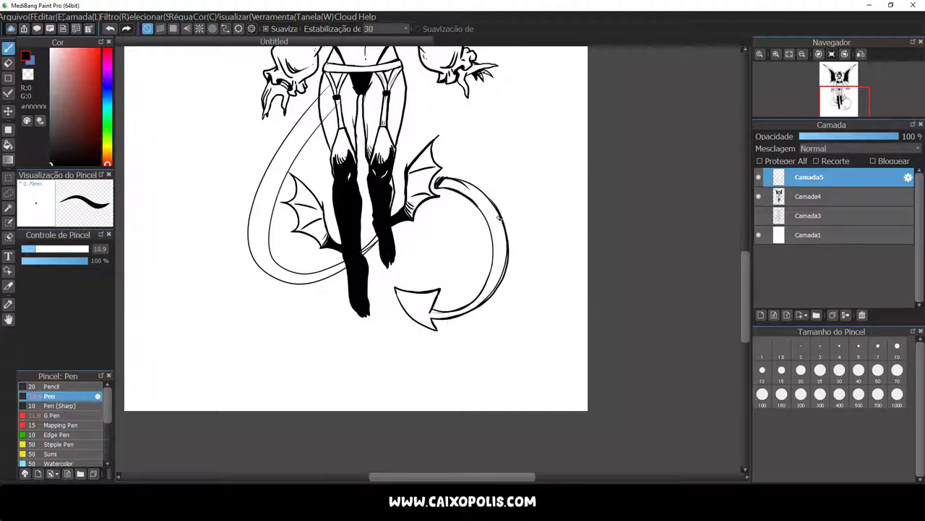
pyautogui.moveTo(28, 248); pyautogui.dragTo(83, 249)
pyautogui.moveTo(437, 185); pyautogui.dragTo(434, 318)
pyautogui.press('e')
# Thicken the left-hand tail loop from the hip to the foot and fill its inner side with black
pyautogui.scroll(3, 335, 184)
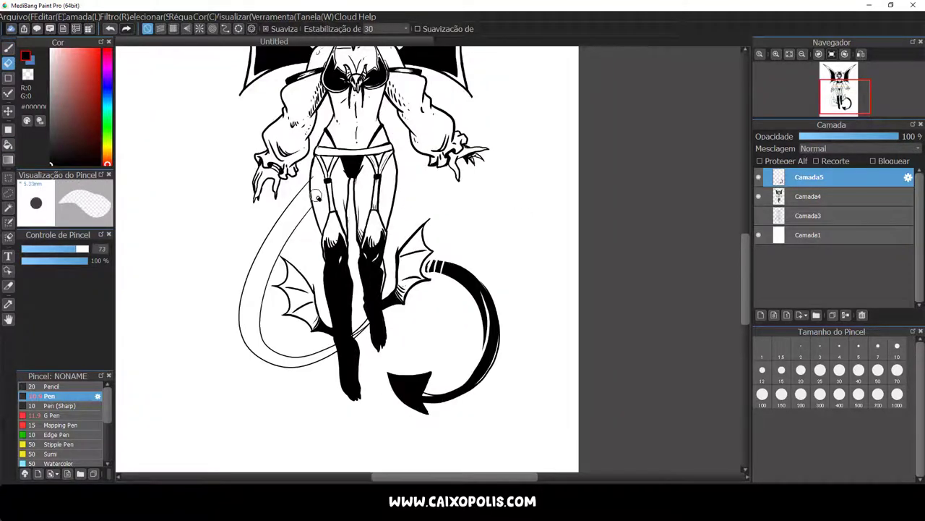
pyautogui.press('p')
pyautogui.moveTo(316, 195); pyautogui.dragTo(335, 352)
pyautogui.moveTo(312, 198); pyautogui.dragTo(334, 353)
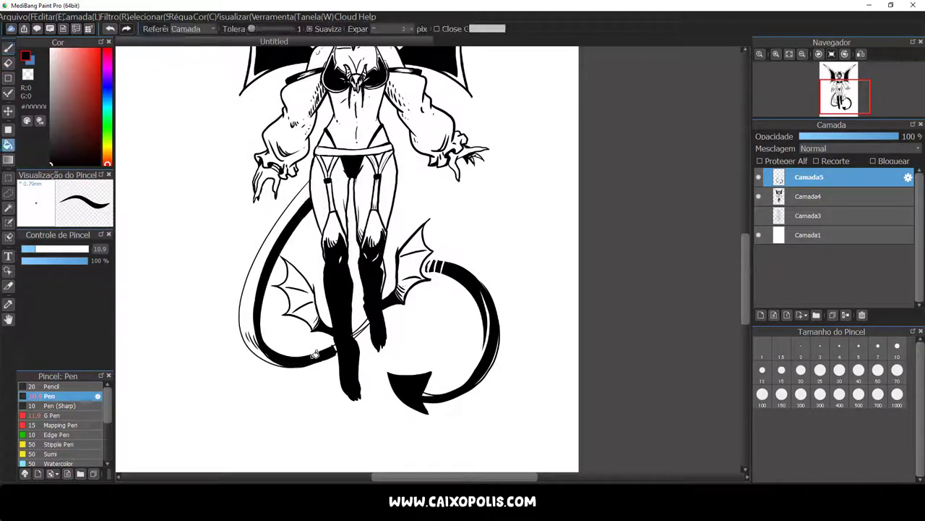
# Cut white bands near the foot and small notches along the left-hand tail loop's black shading
pyautogui.press('e')
pyautogui.press('p')
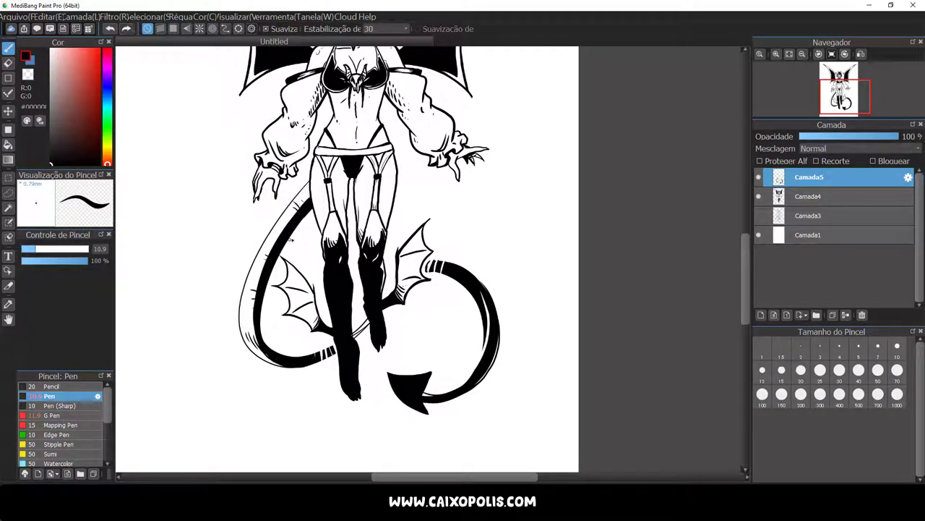
pyautogui.press('e')
pyautogui.click(269, 256)
pyautogui.click(255, 293)
pyautogui.press('p')
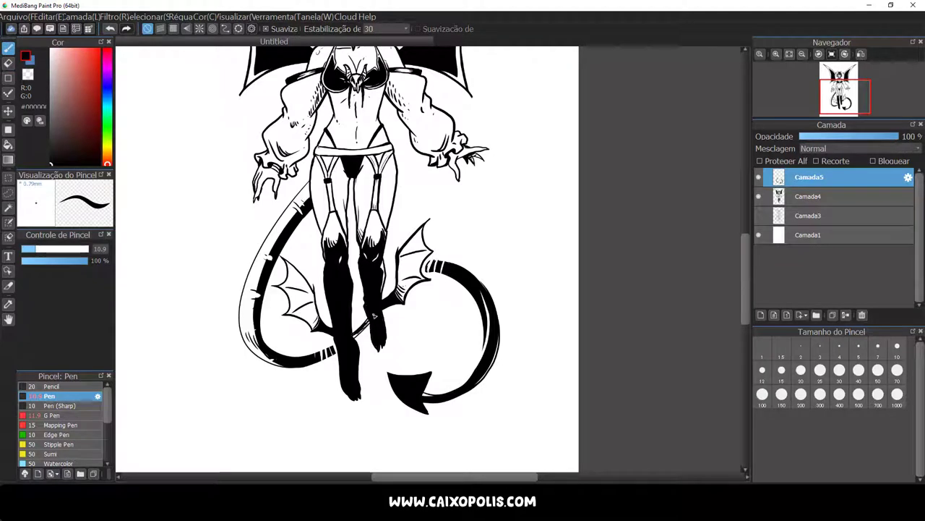
# Blacken the tail section between the feet and the ankle wing, then merge Camada5 into Camada4
pyautogui.moveTo(353, 344); pyautogui.dragTo(412, 266)
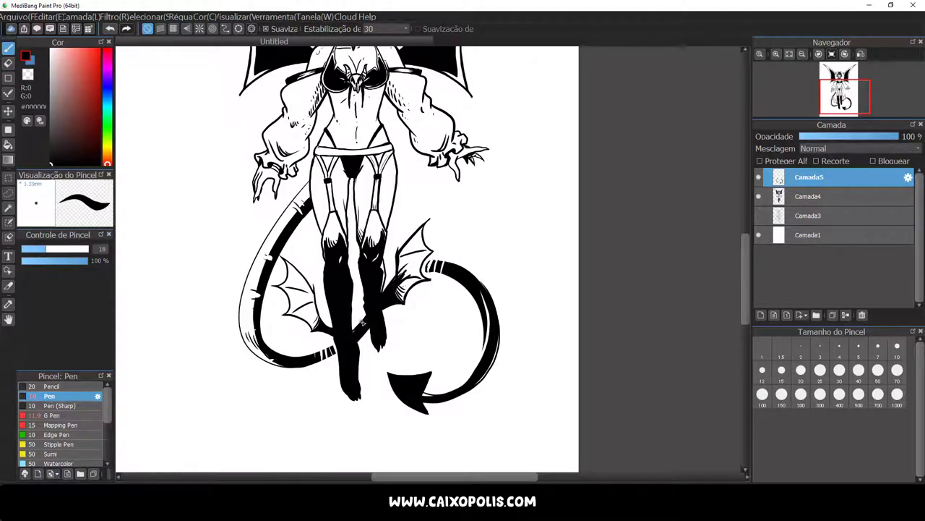
pyautogui.press('e')
pyautogui.moveTo(897, 136); pyautogui.dragTo(867, 136)
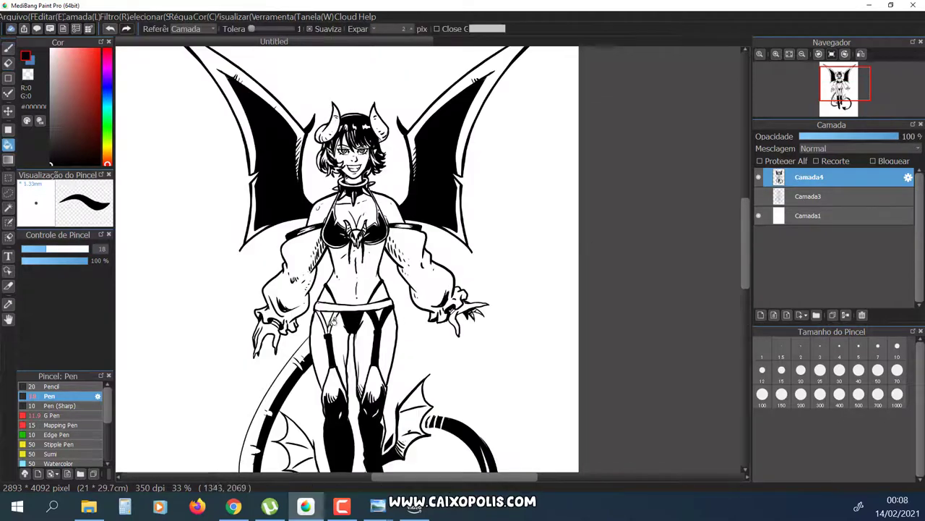
# Fill the garter belt and its straps with black and check the whole finished figure
pyautogui.press('b')
pyautogui.scroll(-3, 347, 260)
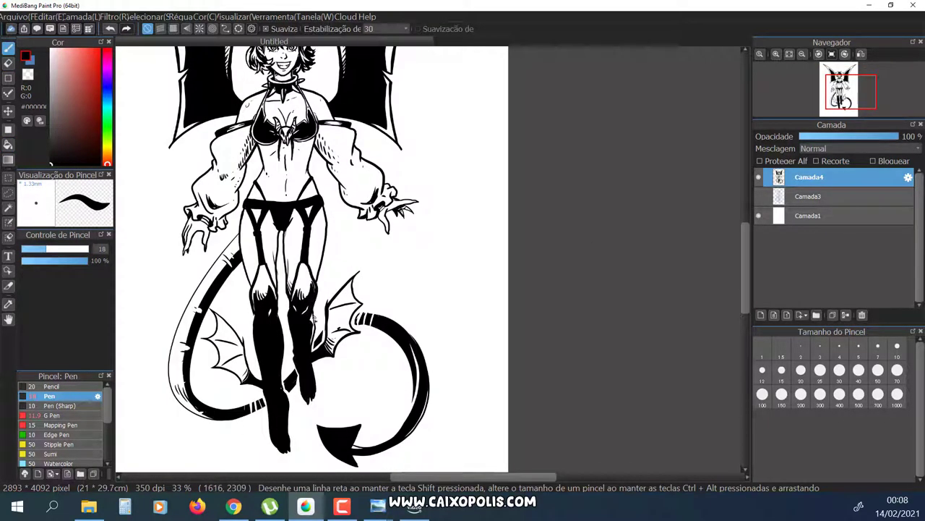
pyautogui.scroll(3, 311, 261)
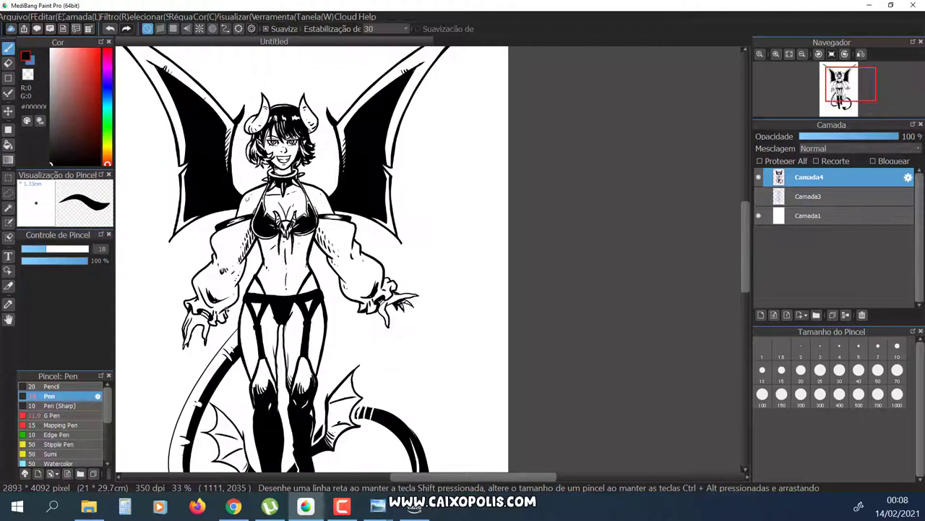
pyautogui.hotkey('ctrl', '-')
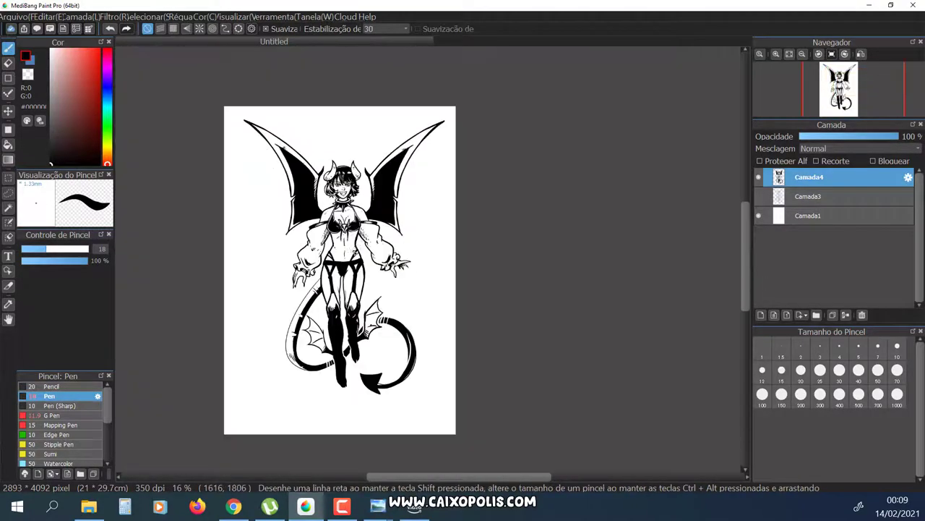